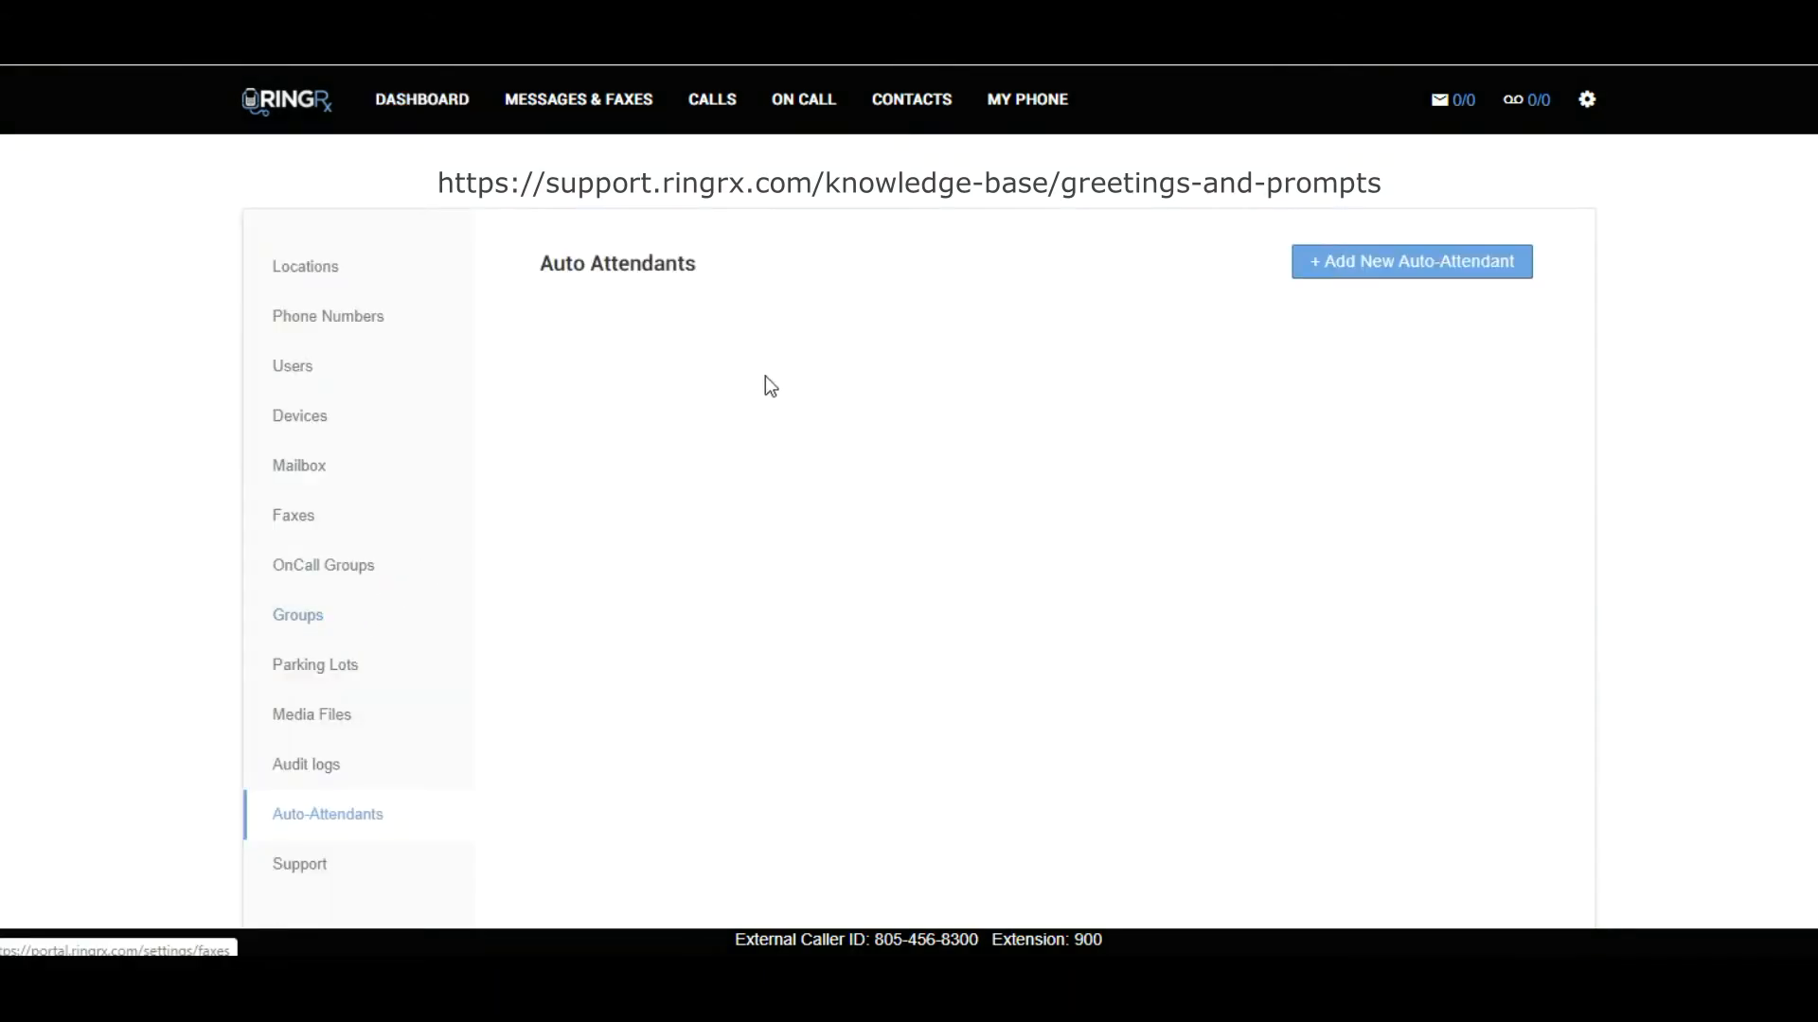
Add a new auto-attendant named Main Auto Attendant with extension 902 and save it.
click(1379, 276)
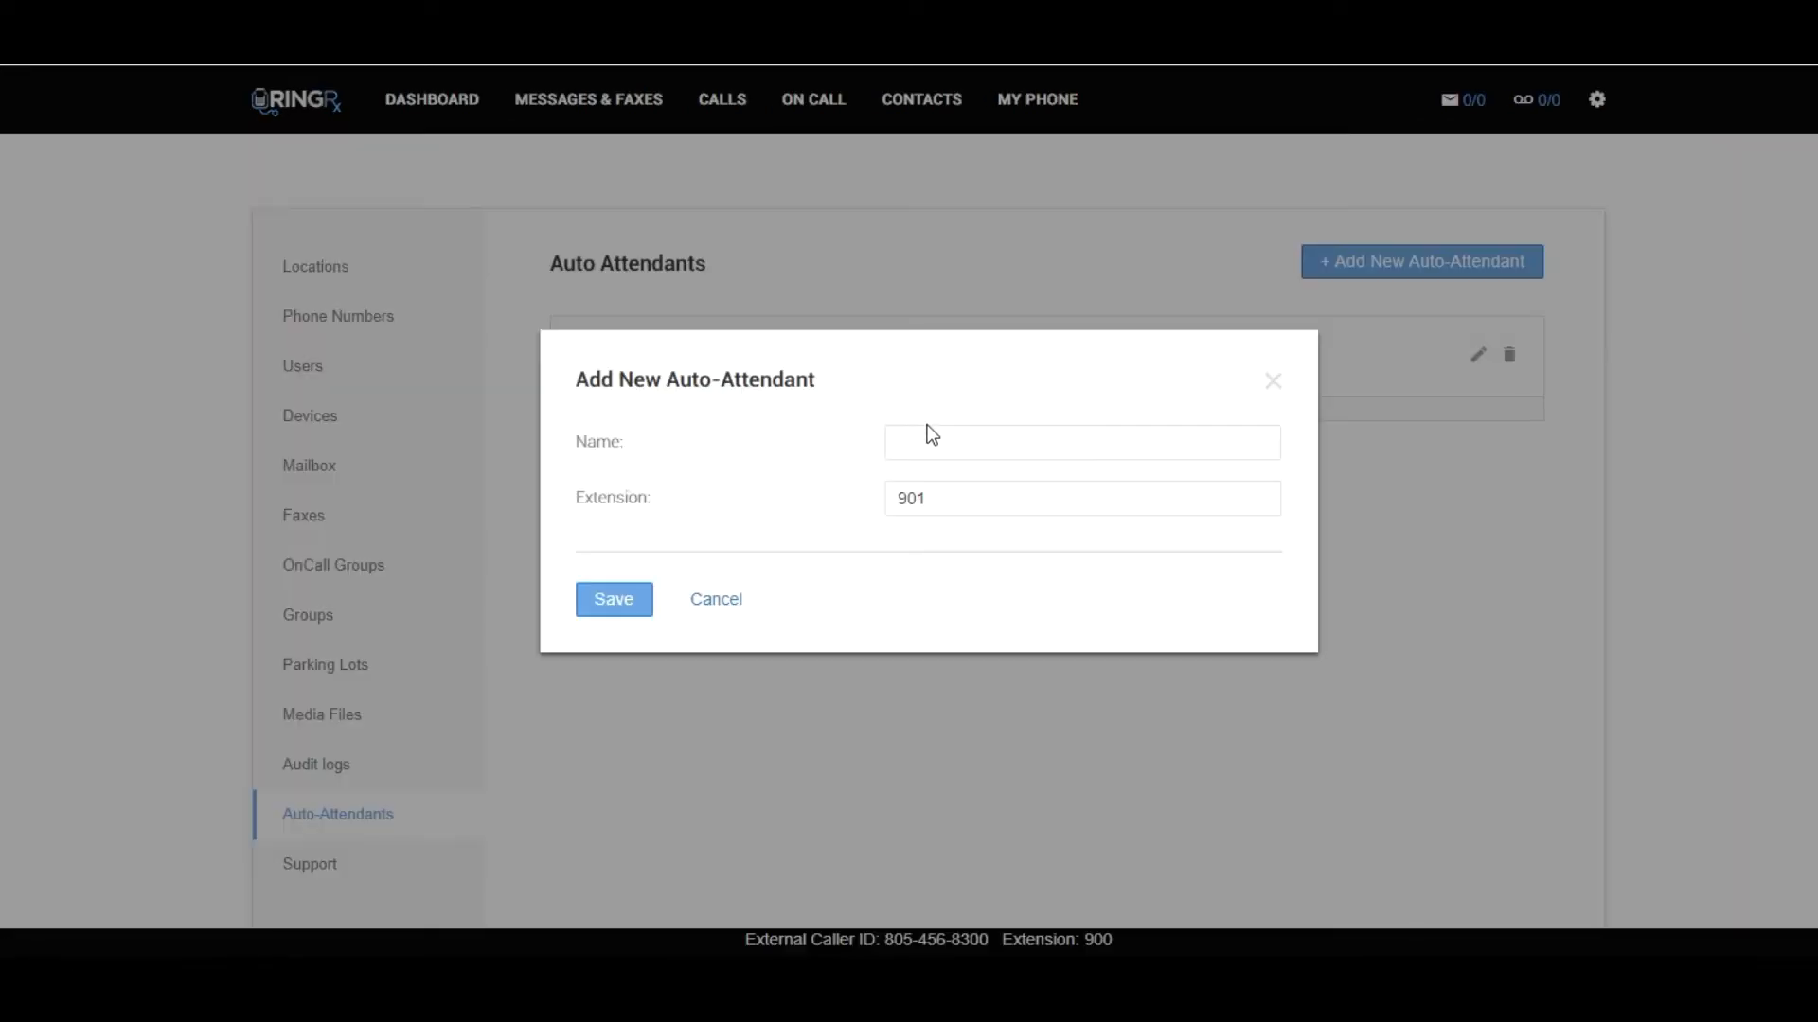
click(938, 441)
text(Mai)
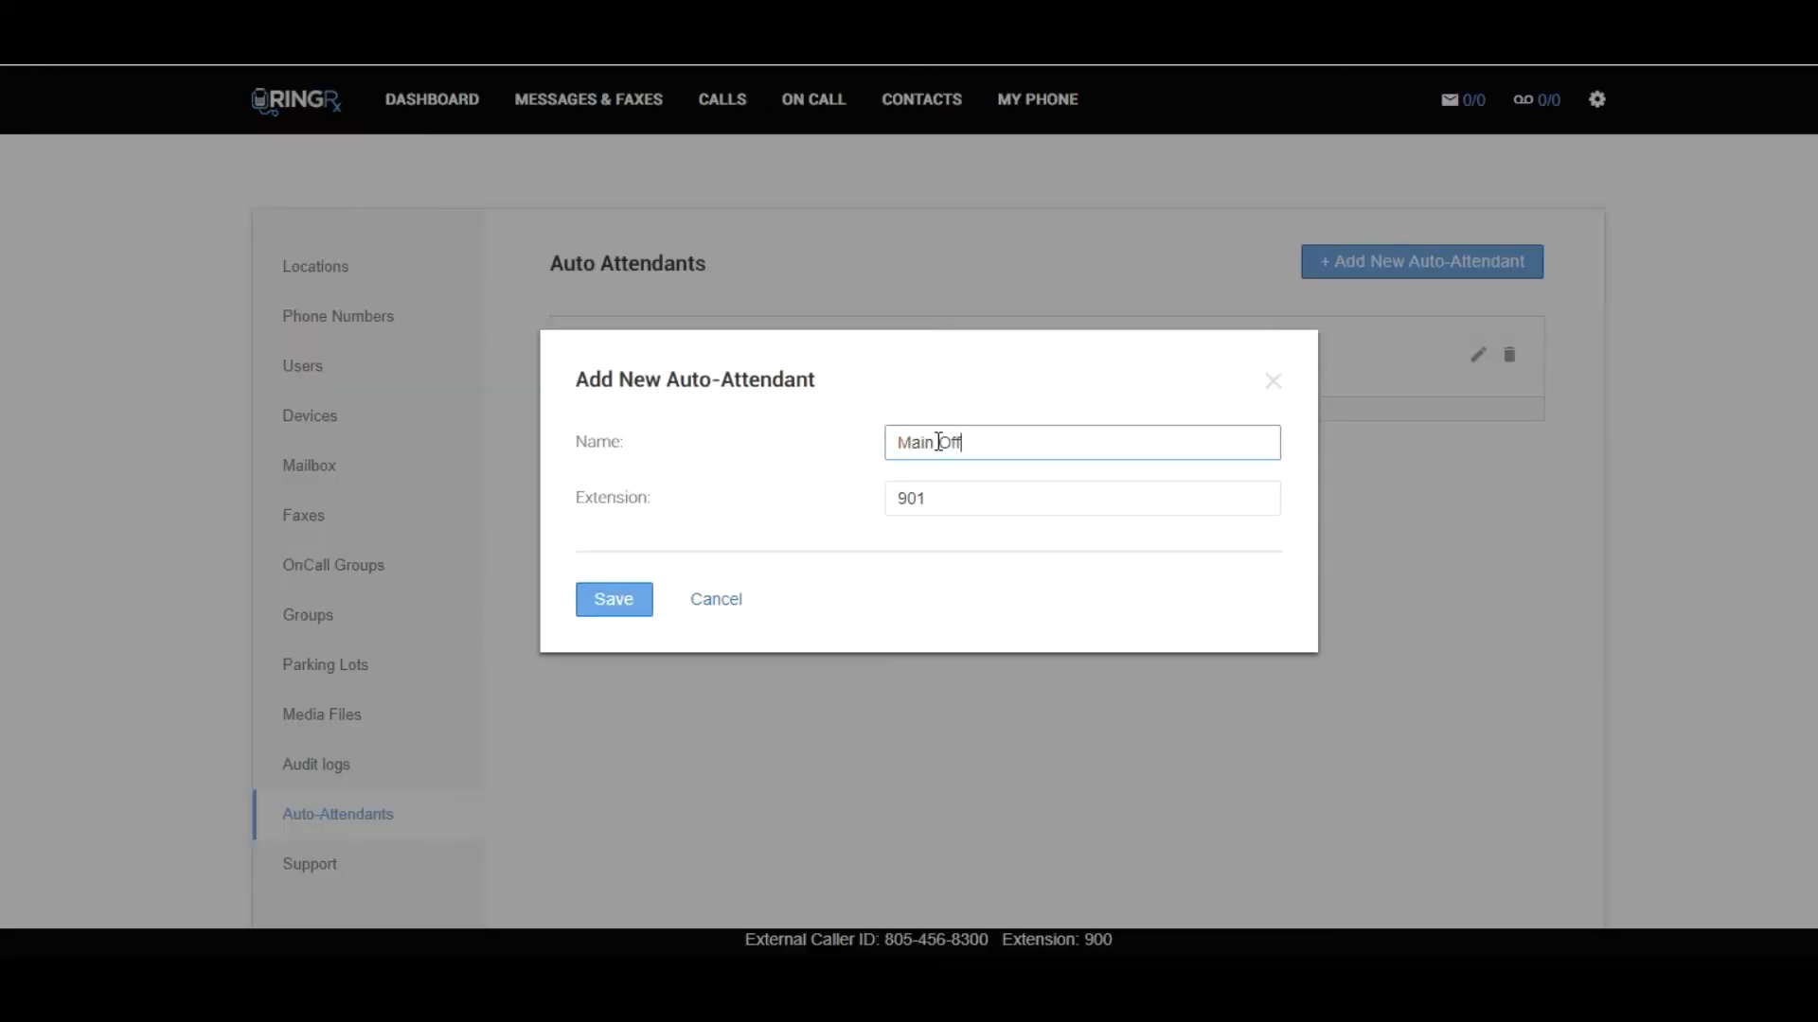
text(n Auto Attendant)
key(Tab)
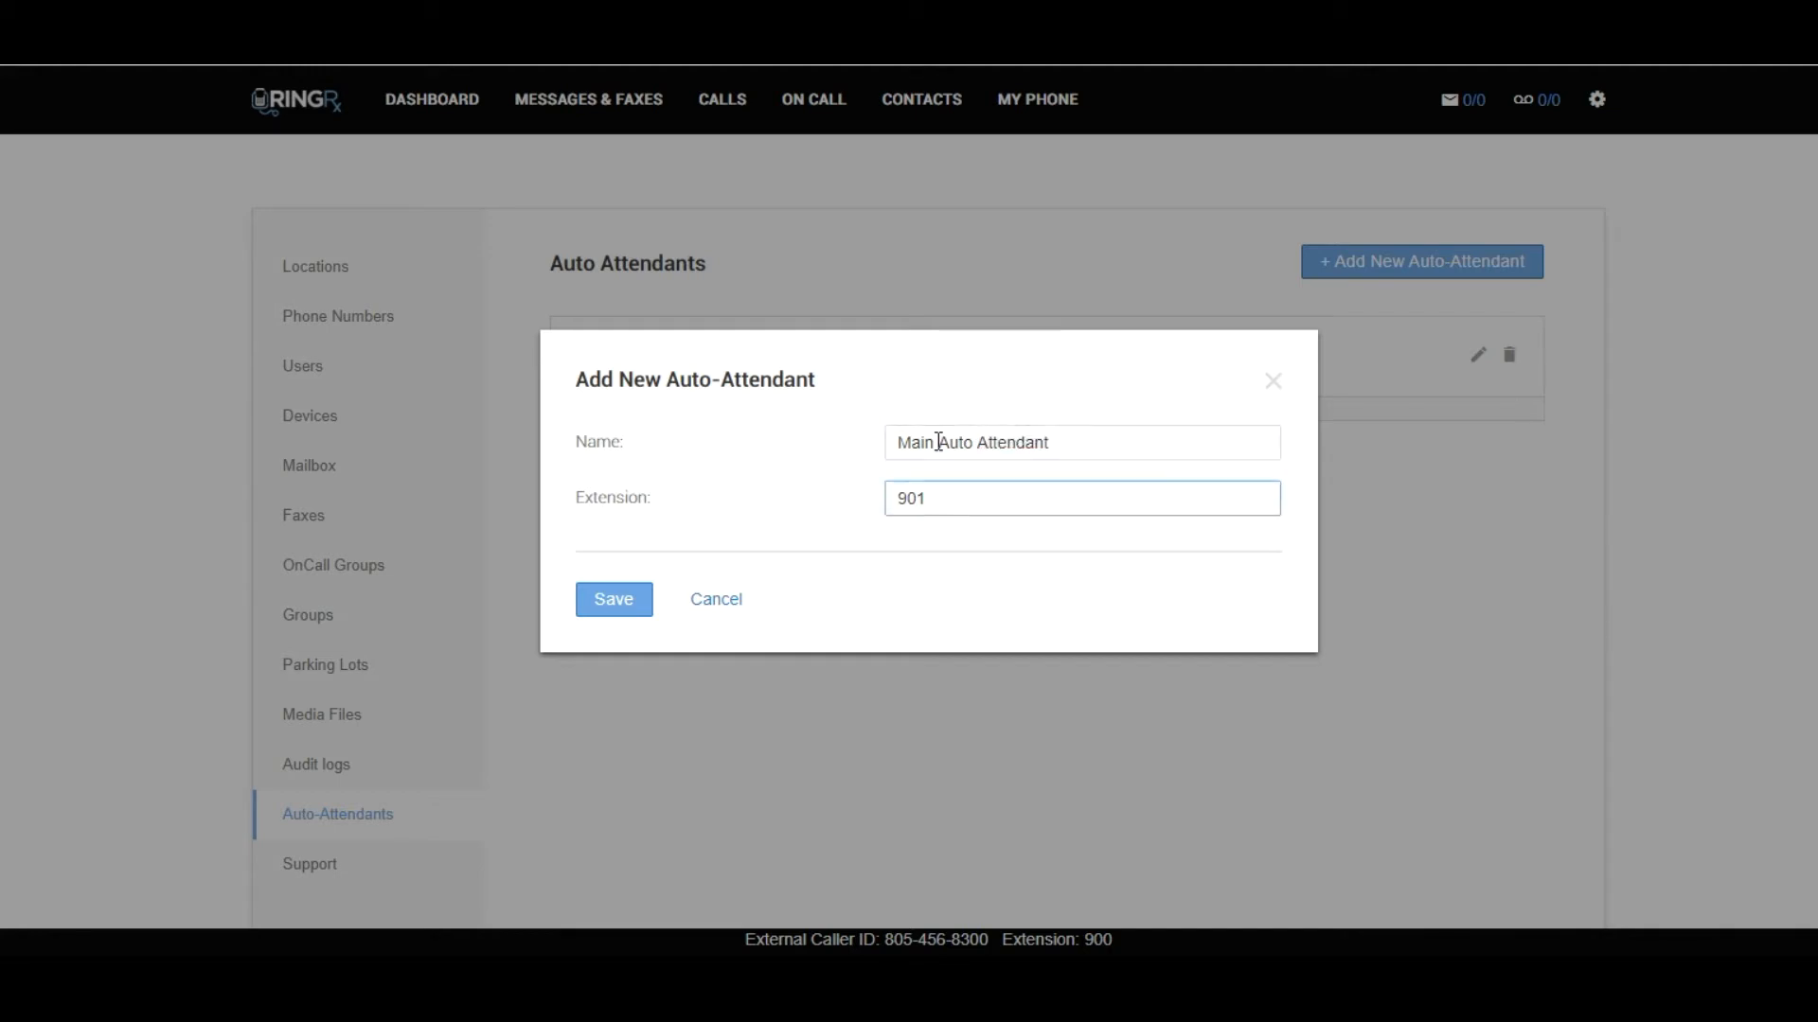
key(BackSpace)
text(2000)
click(615, 598)
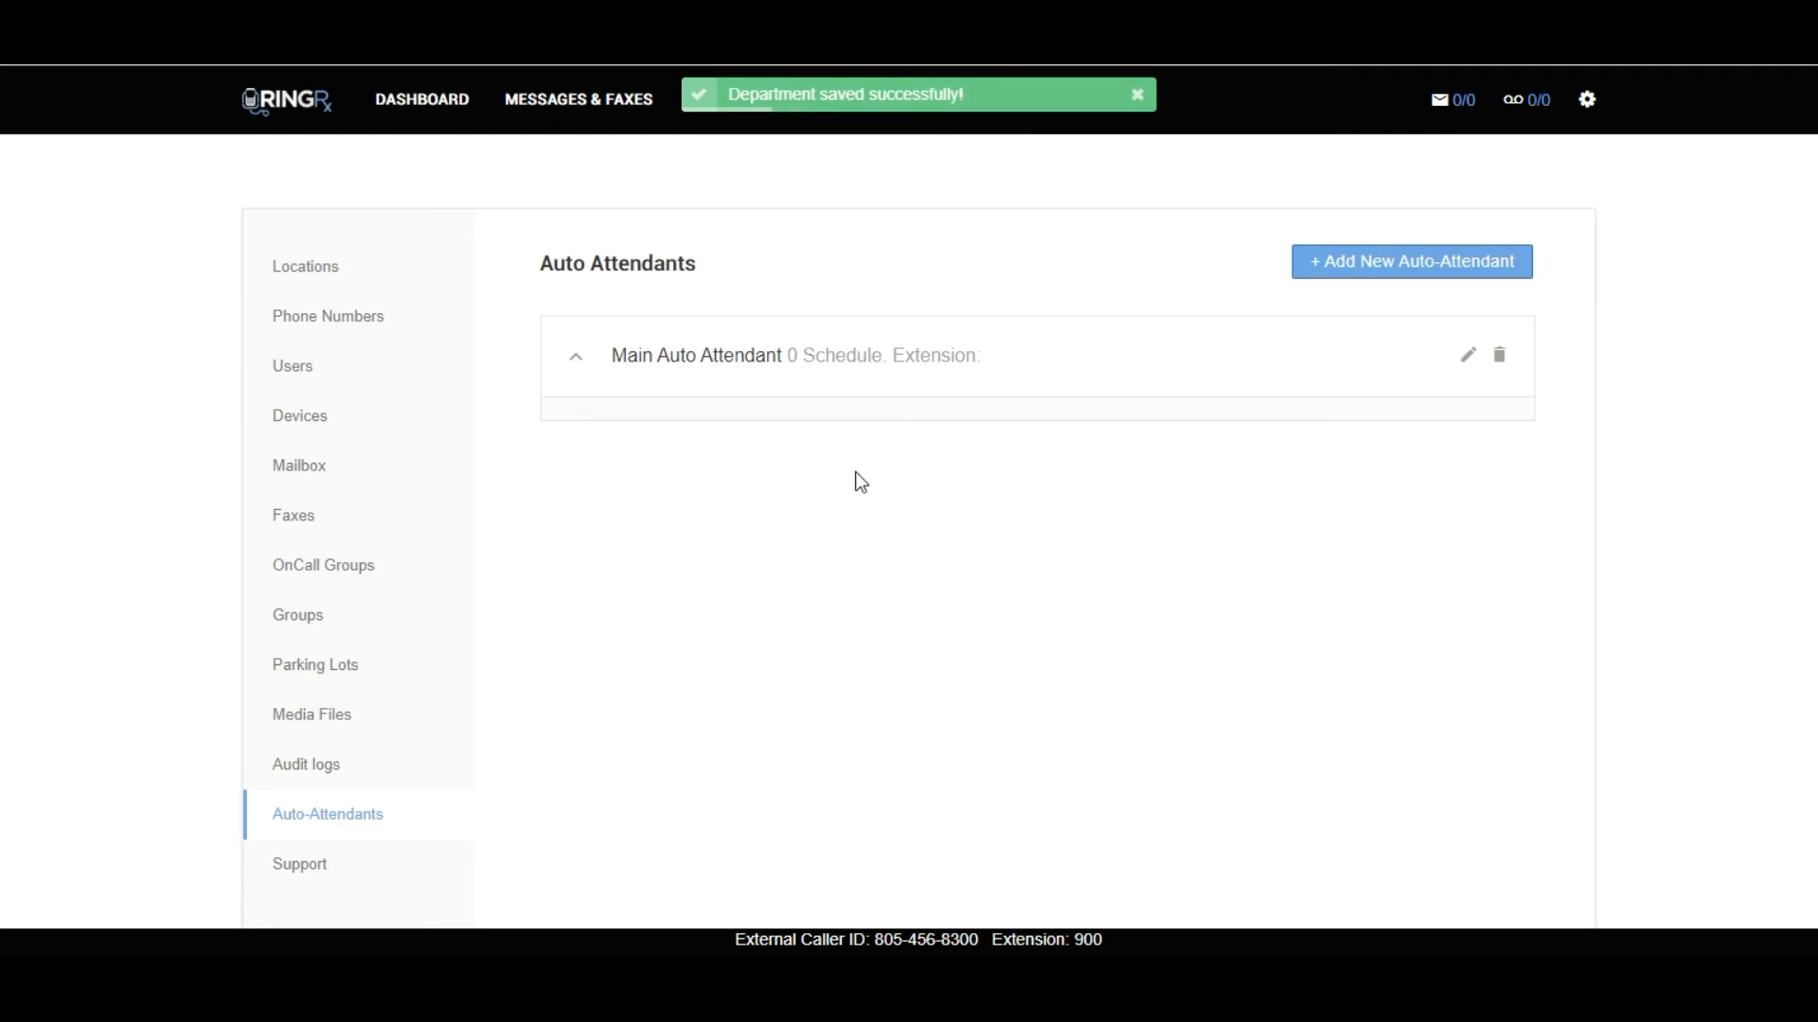
Create the first menu of Main Auto Attendant, named Main Office Hours Menu, playing Main Office Hours Menu Greeting, and save it.
click(707, 369)
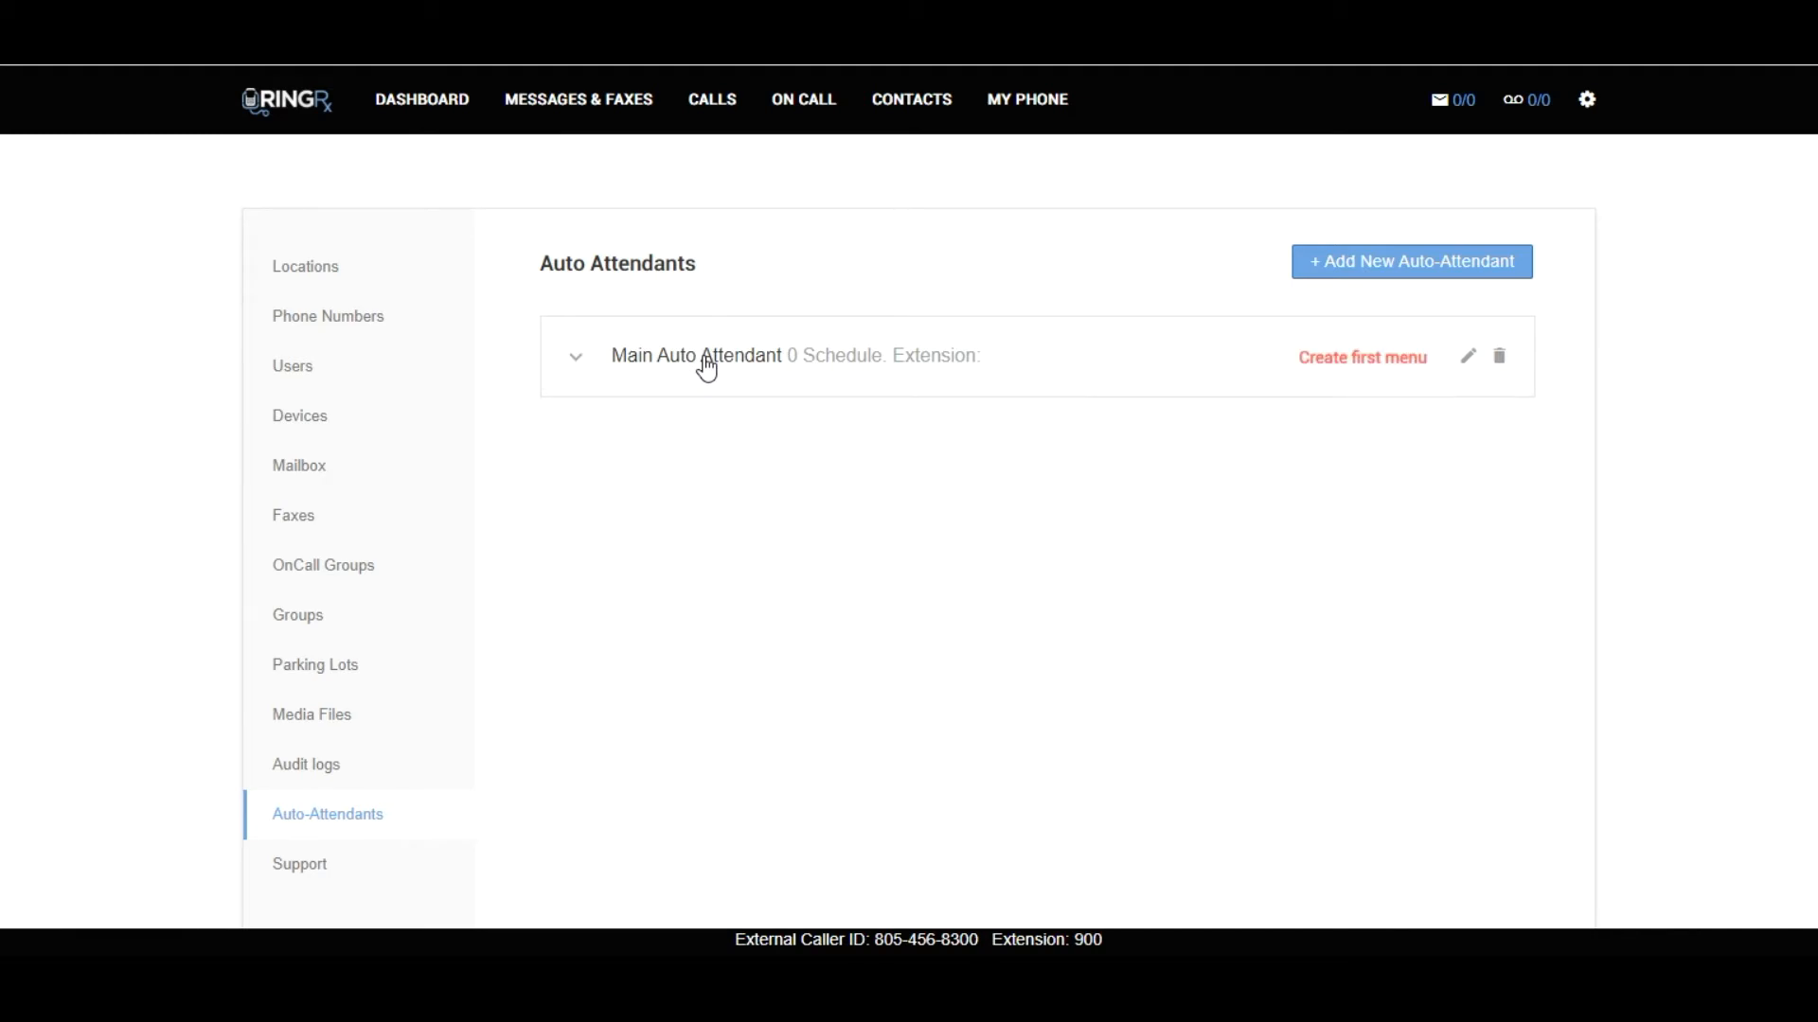
click(1364, 369)
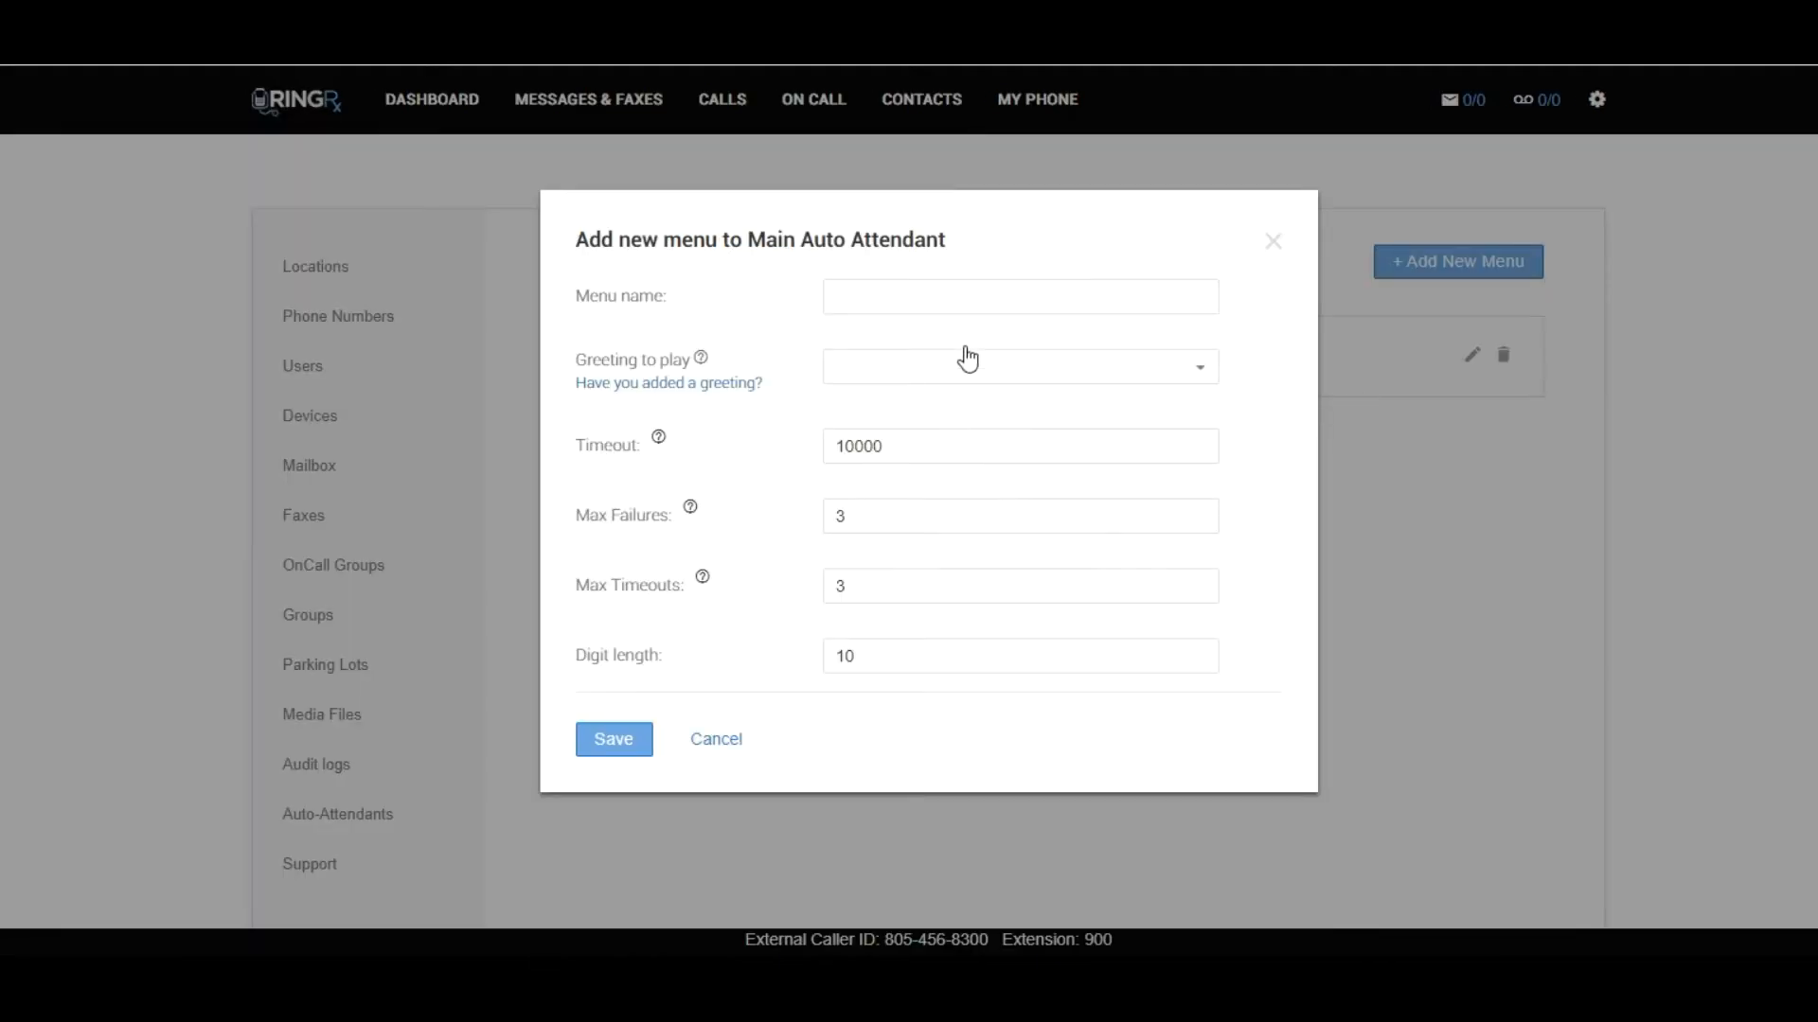
click(964, 298)
text(M)
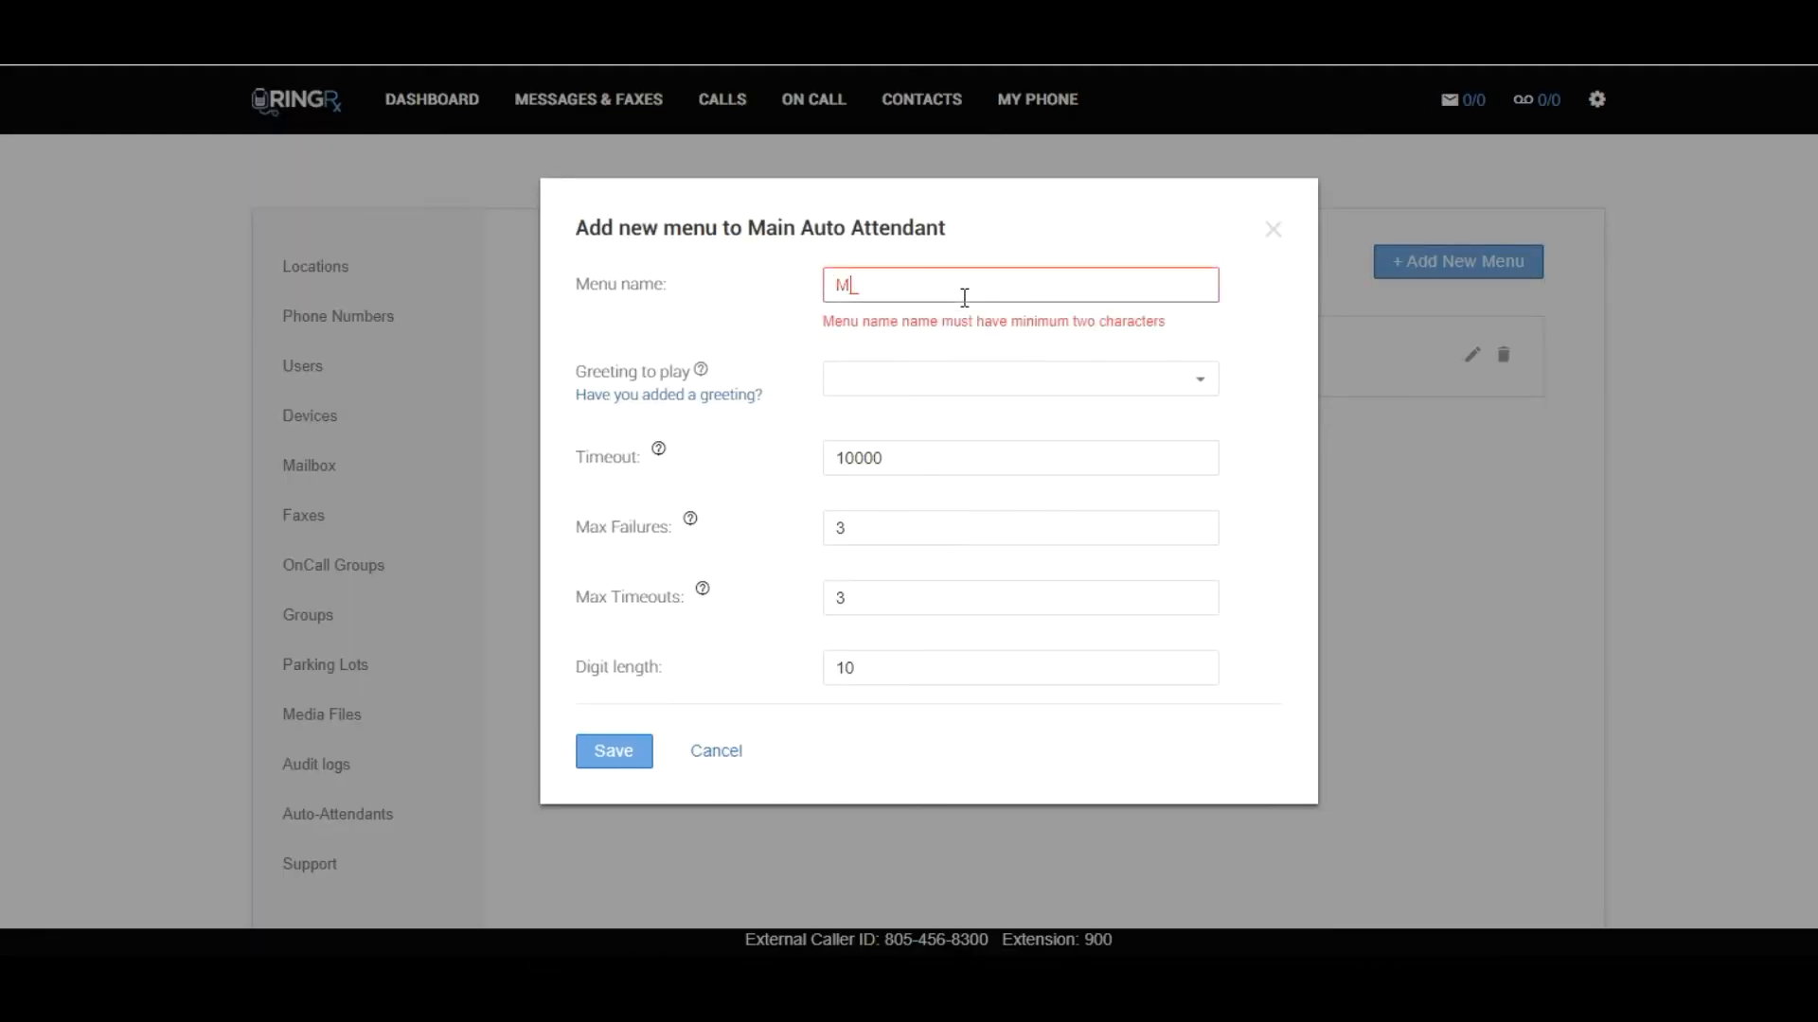
text(ain Office Hours Menu)
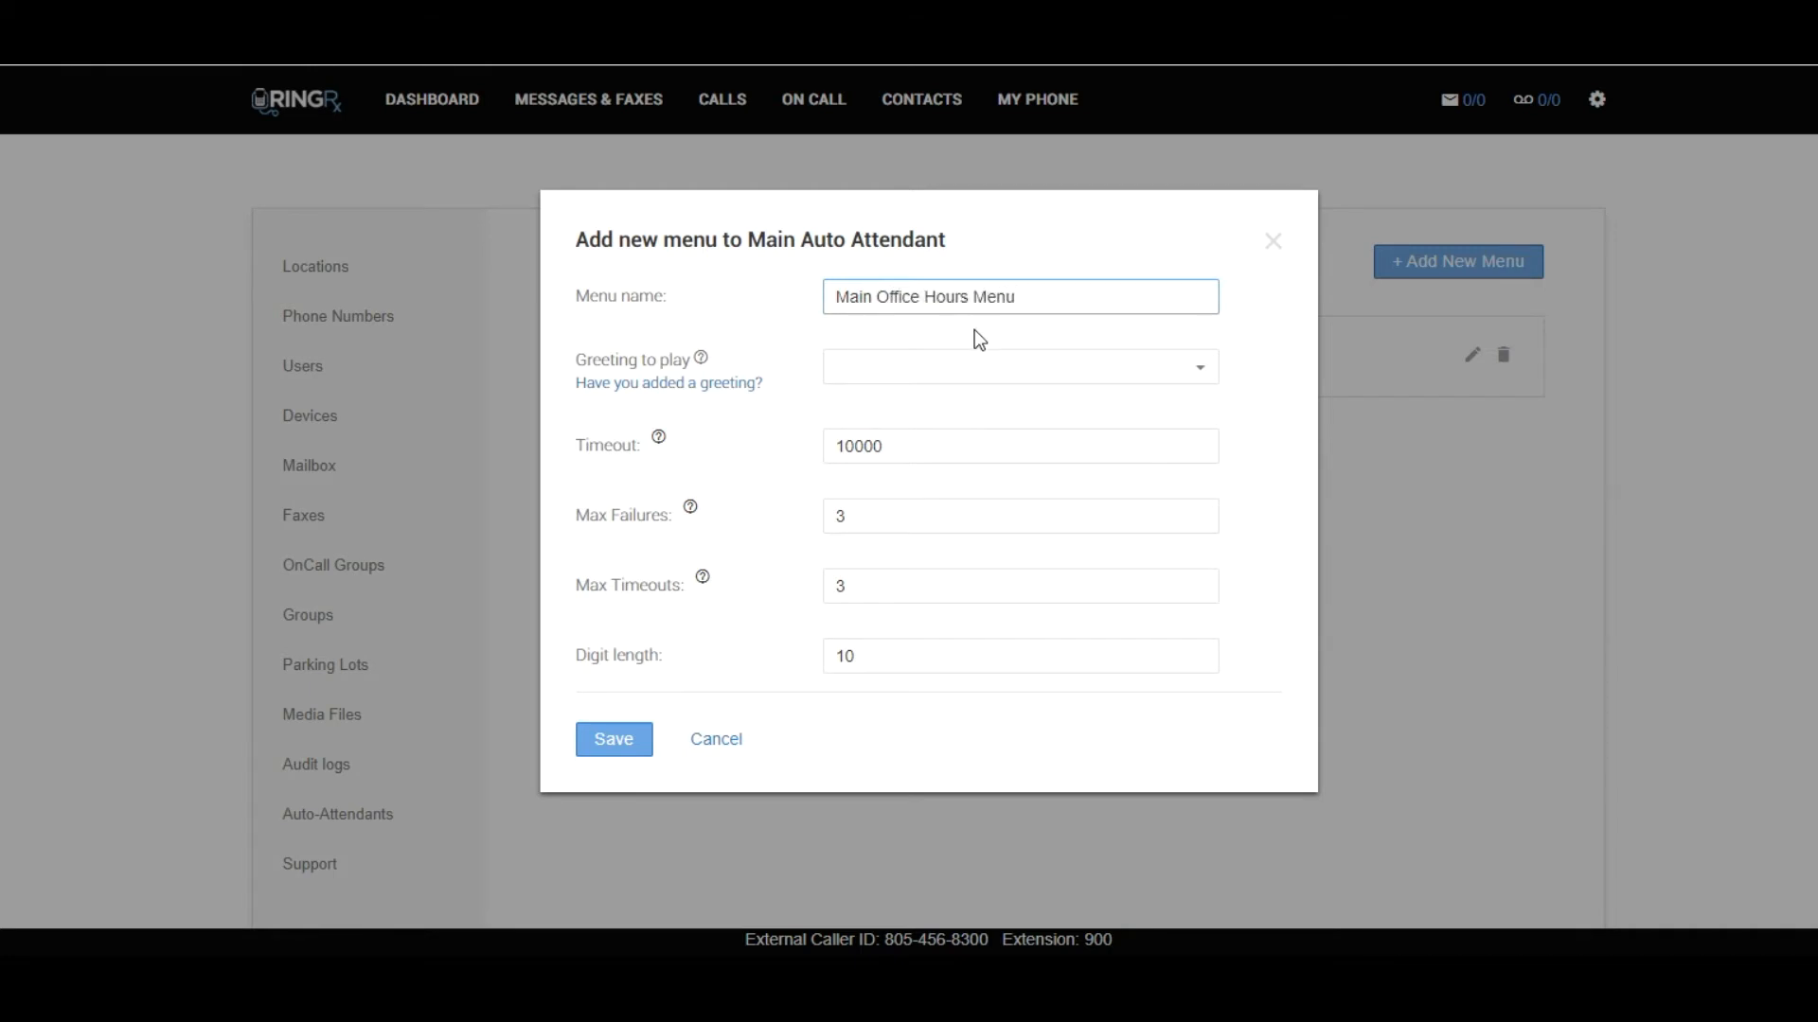
click(974, 365)
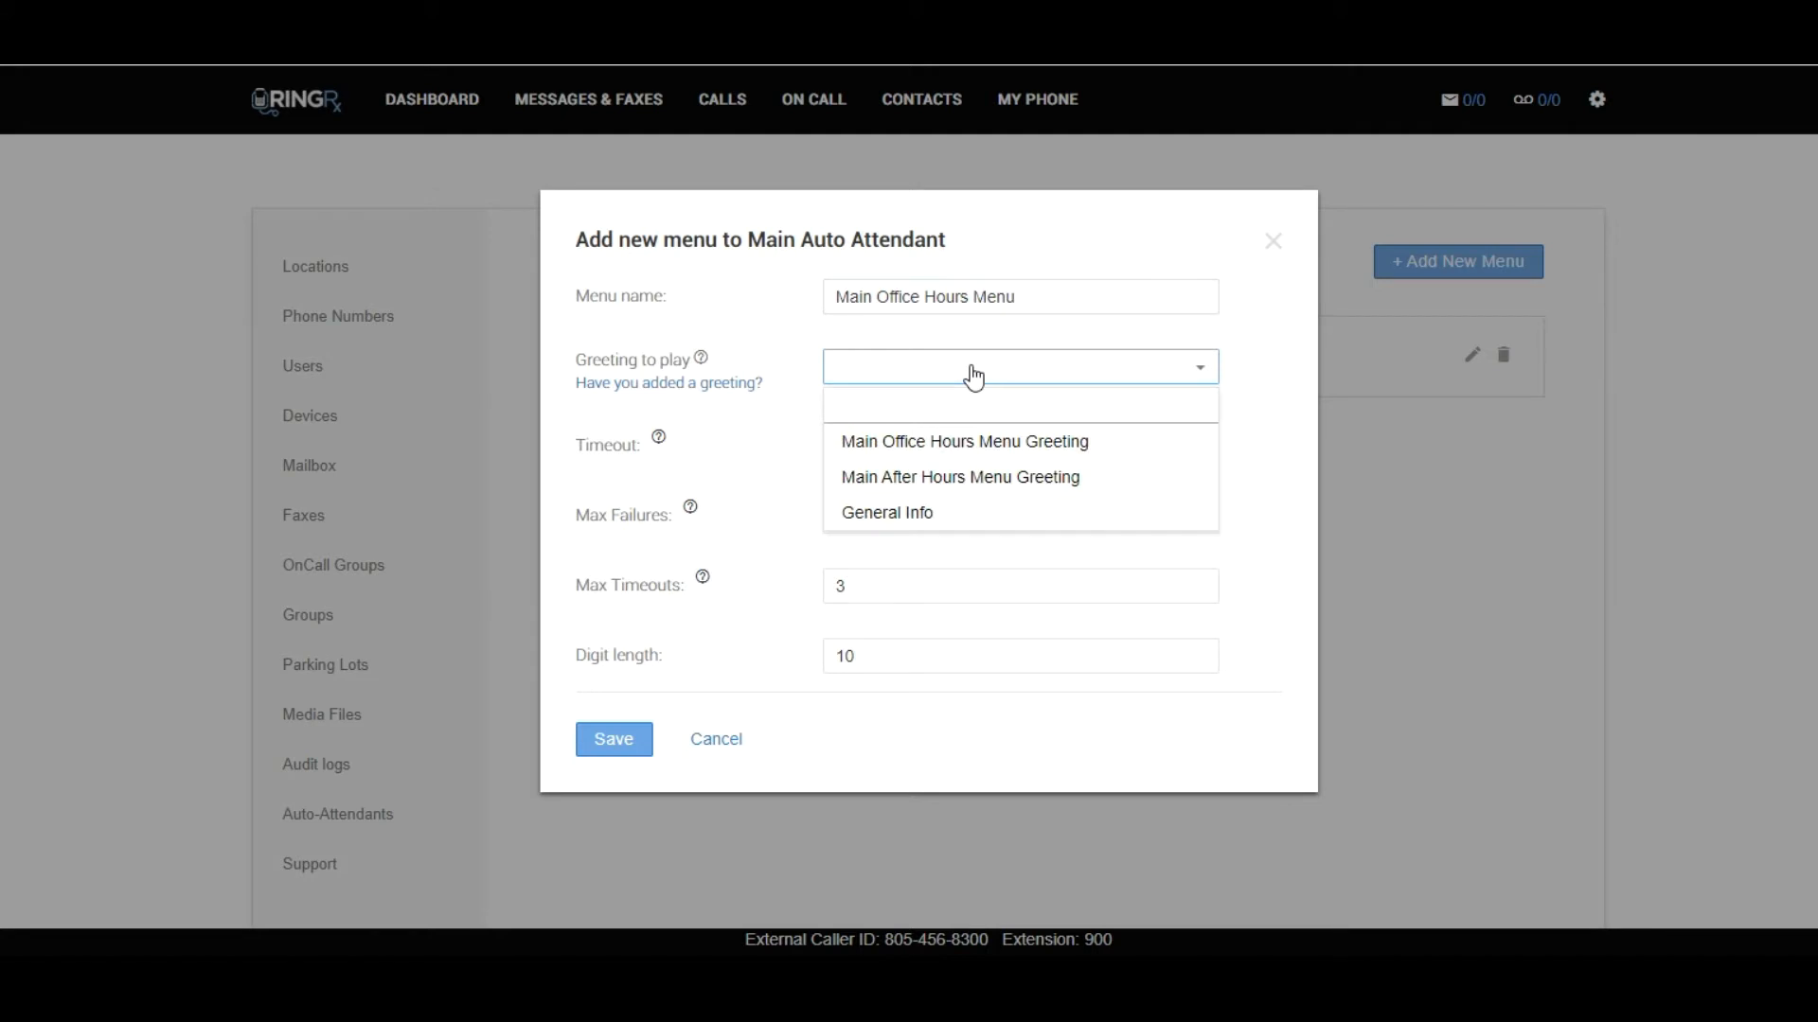
click(968, 441)
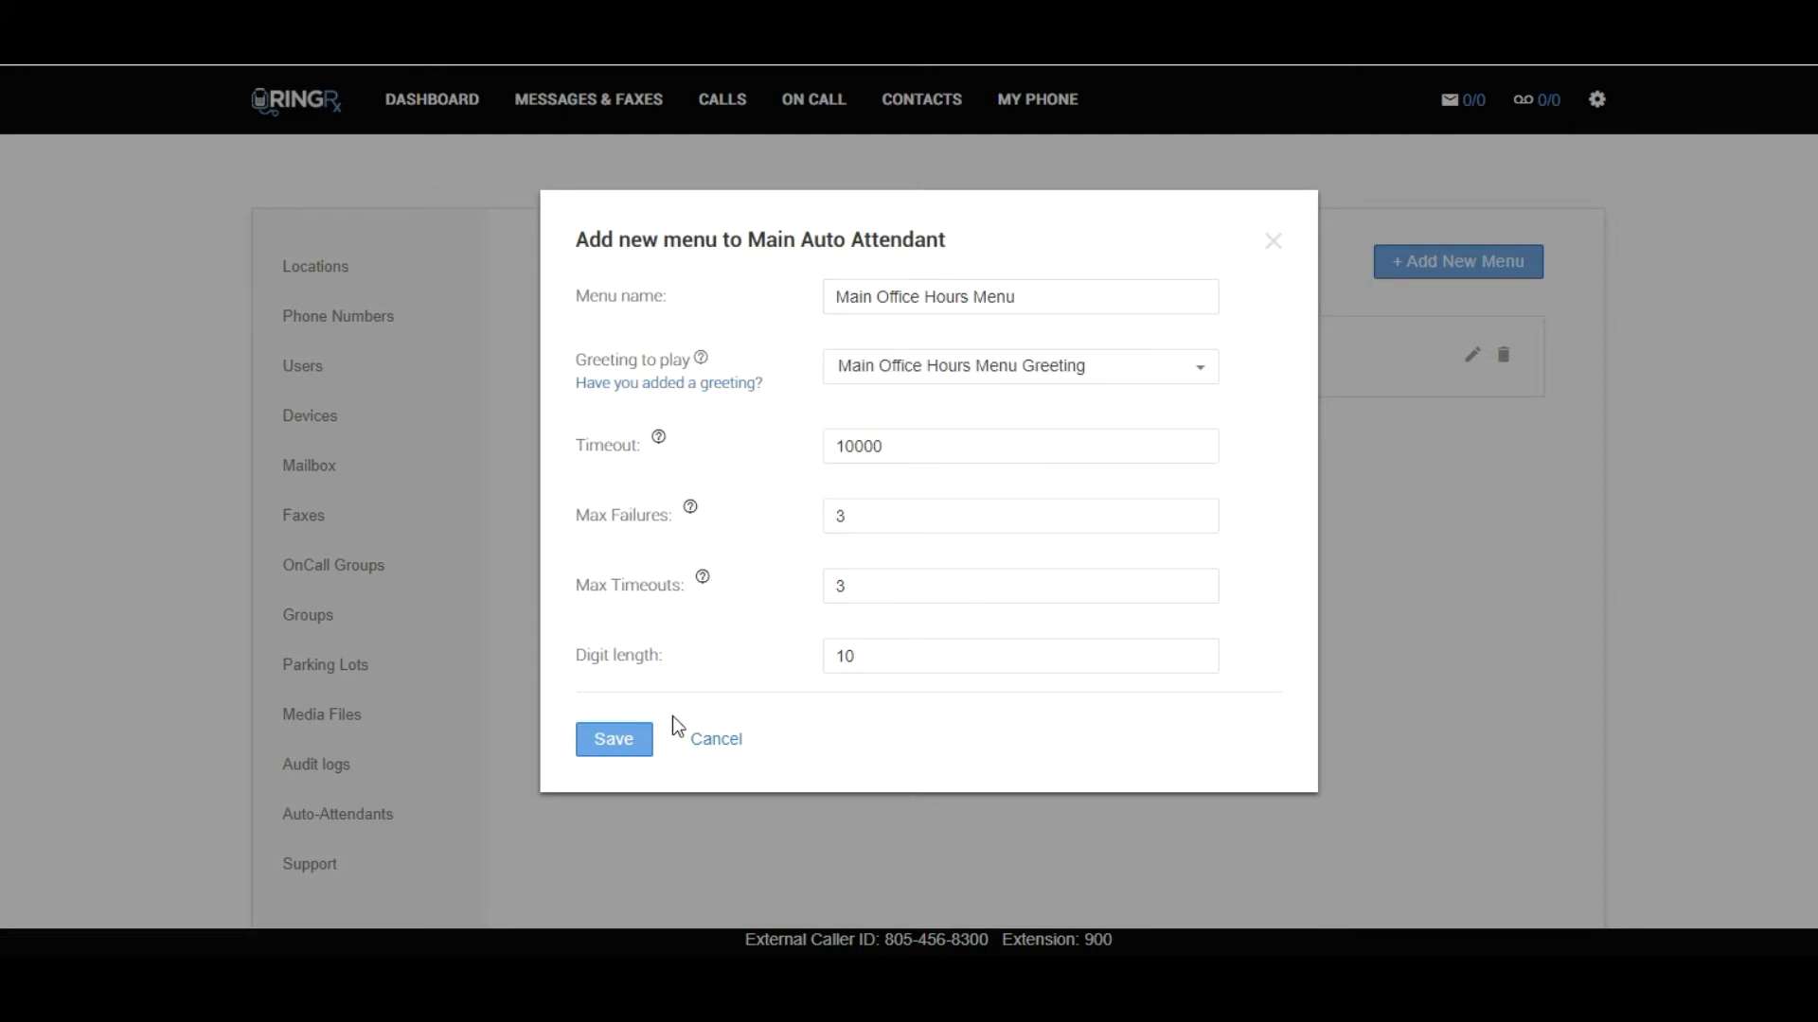
click(615, 742)
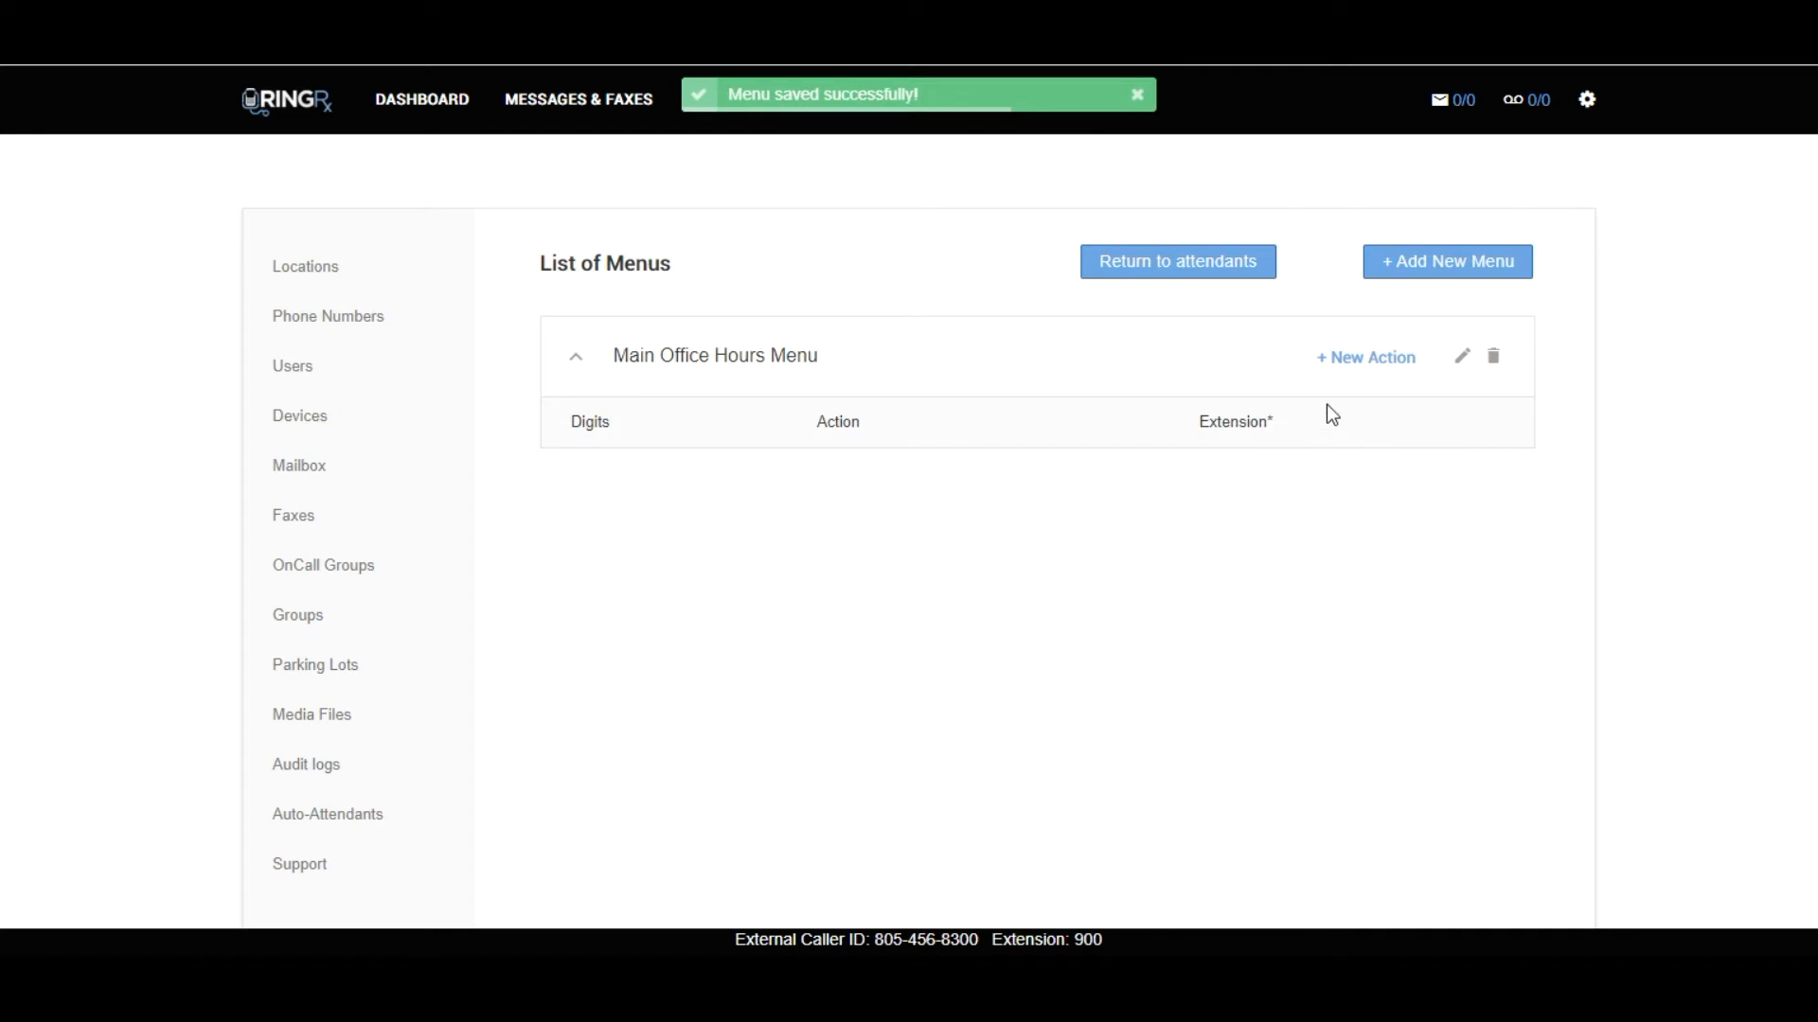
Add an action to Main Office Hours Menu that transfers digit 1 to the extension User - Appointment 100.
click(1371, 371)
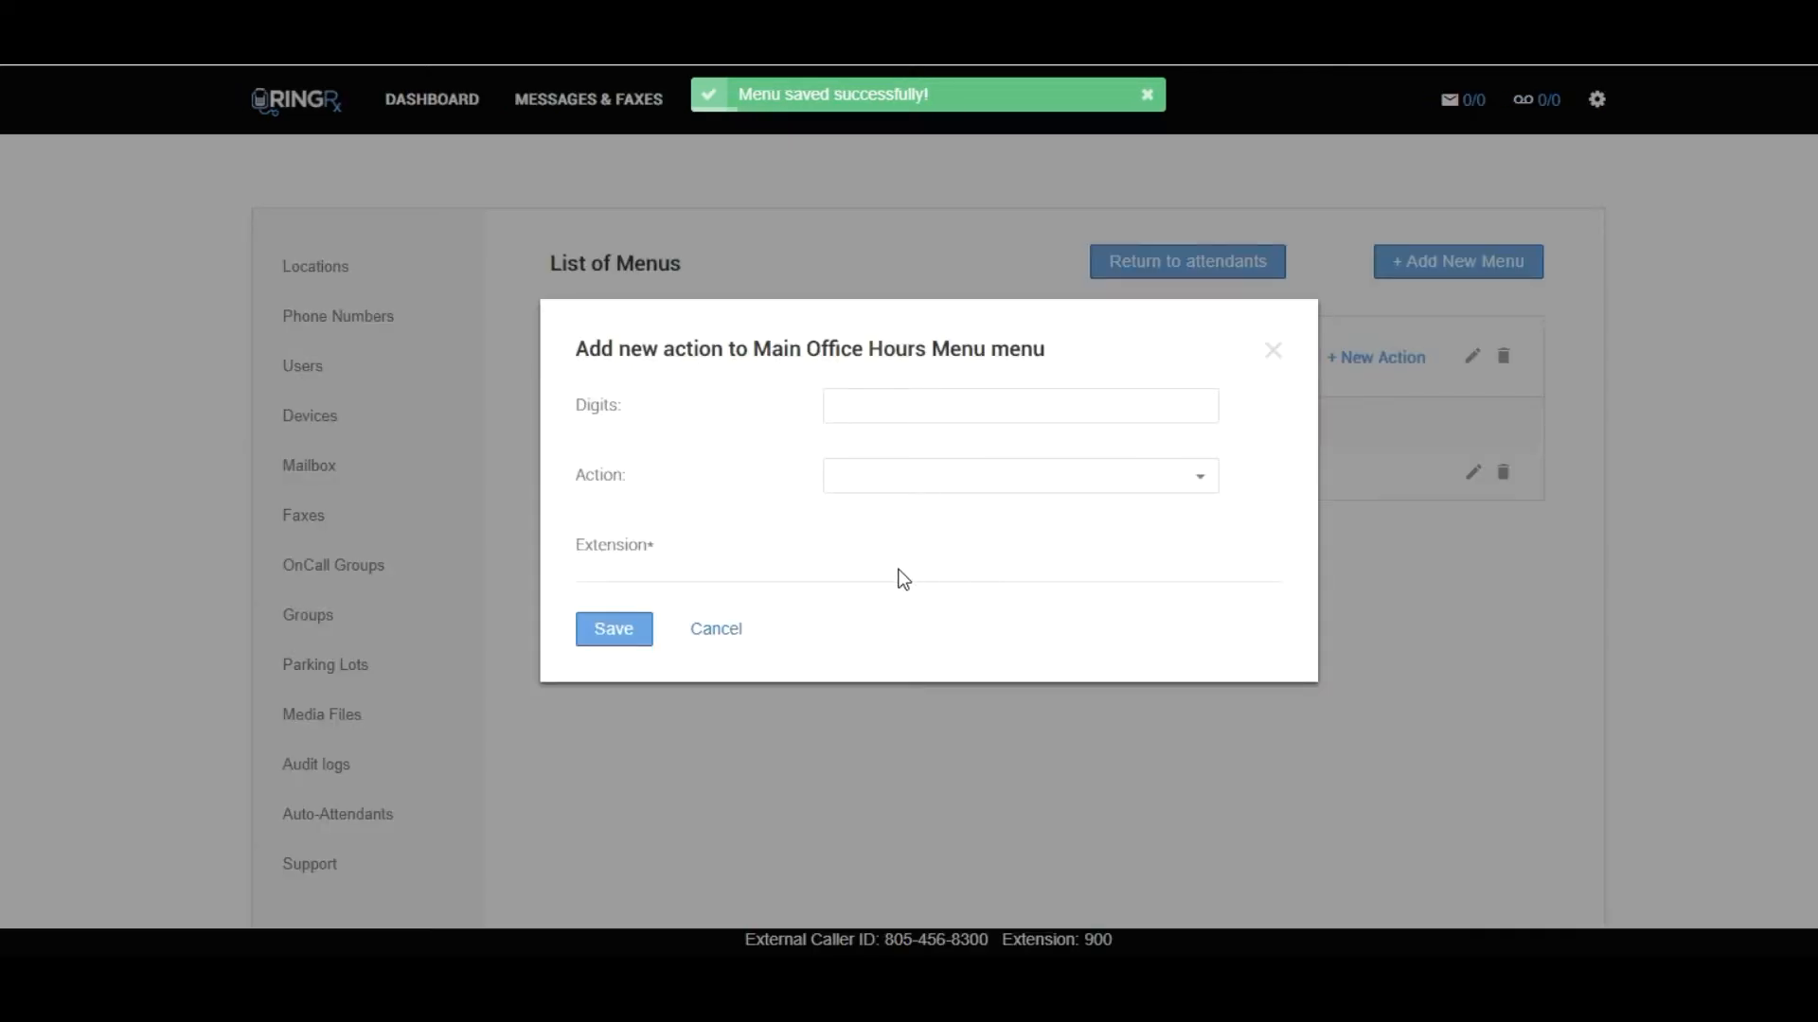
click(919, 413)
text(1)
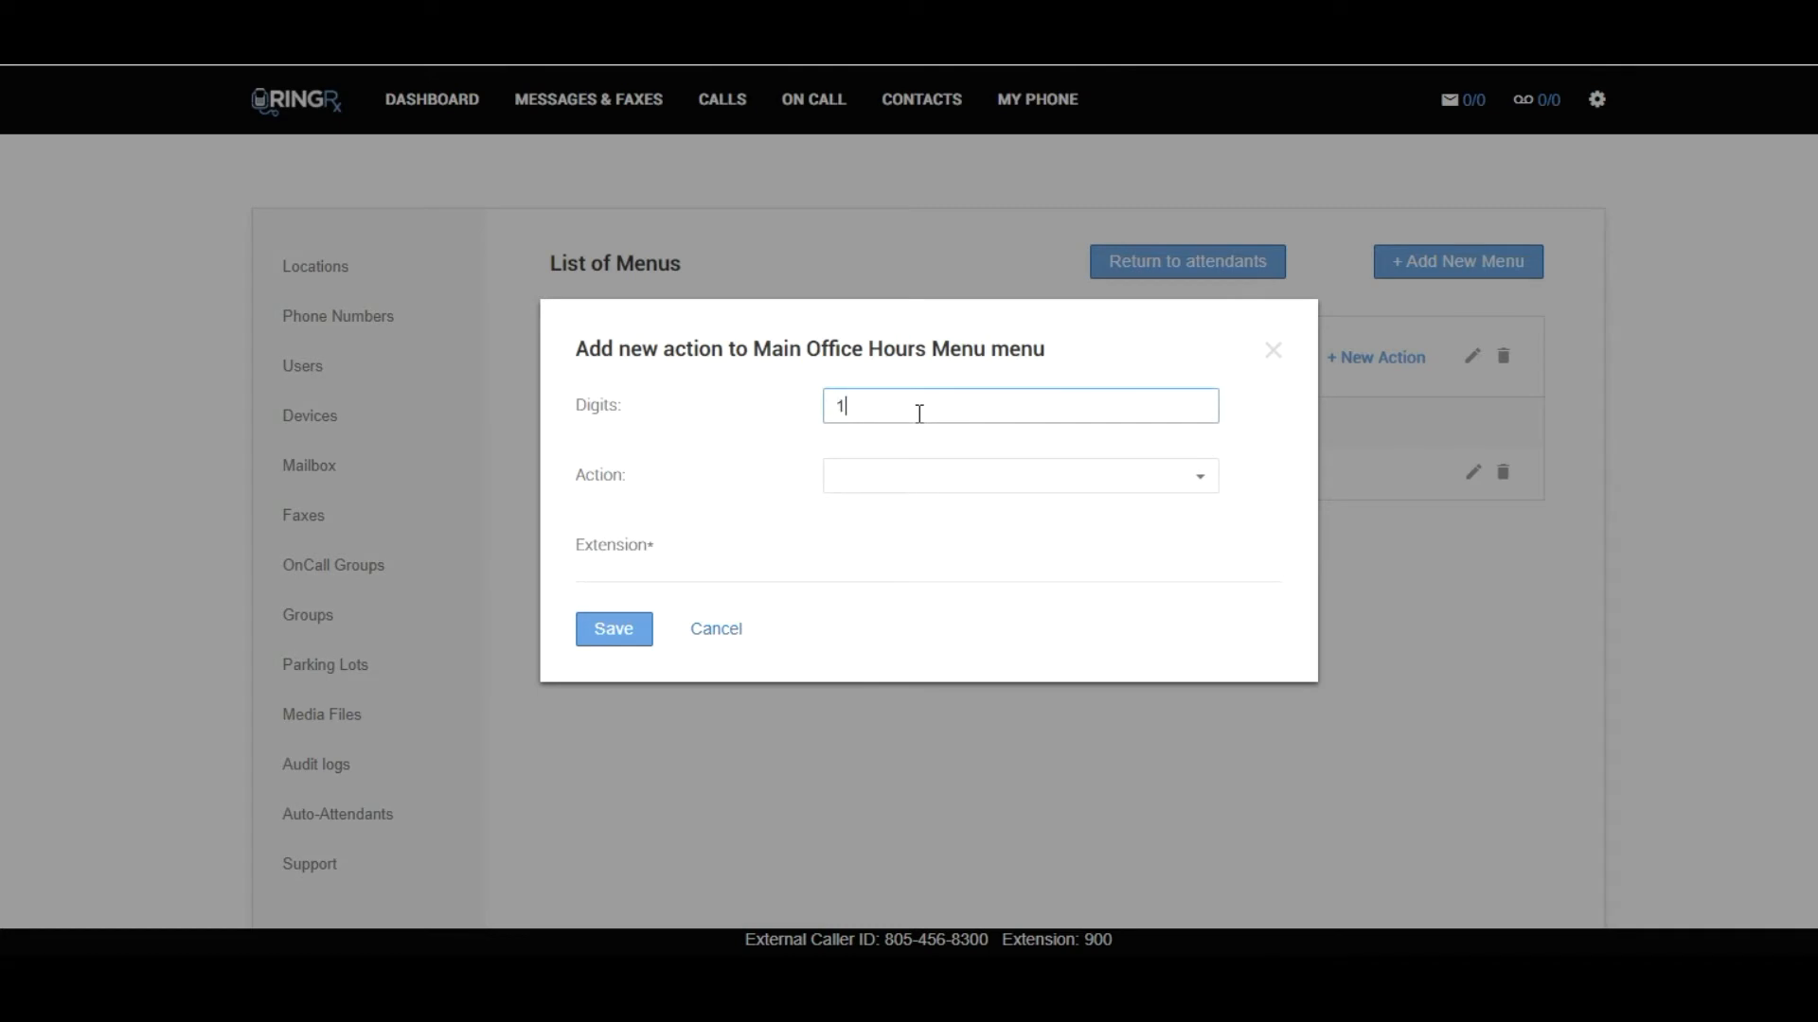
click(962, 479)
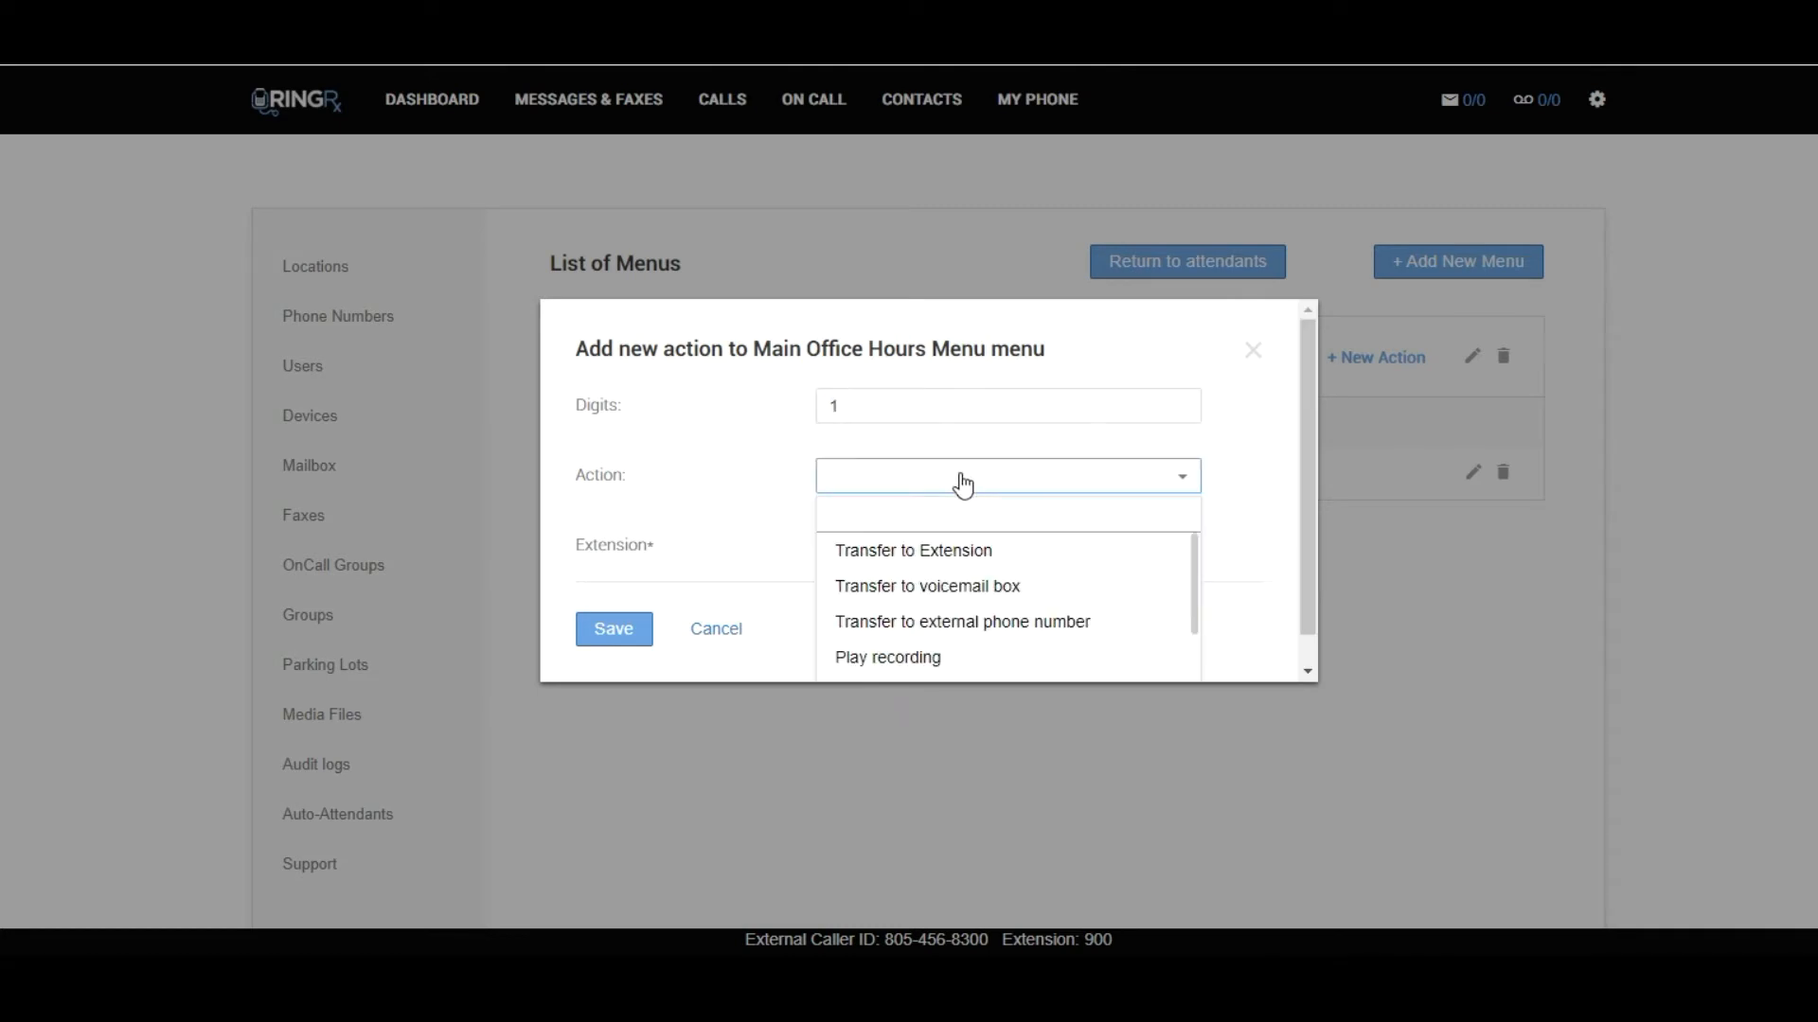
click(938, 552)
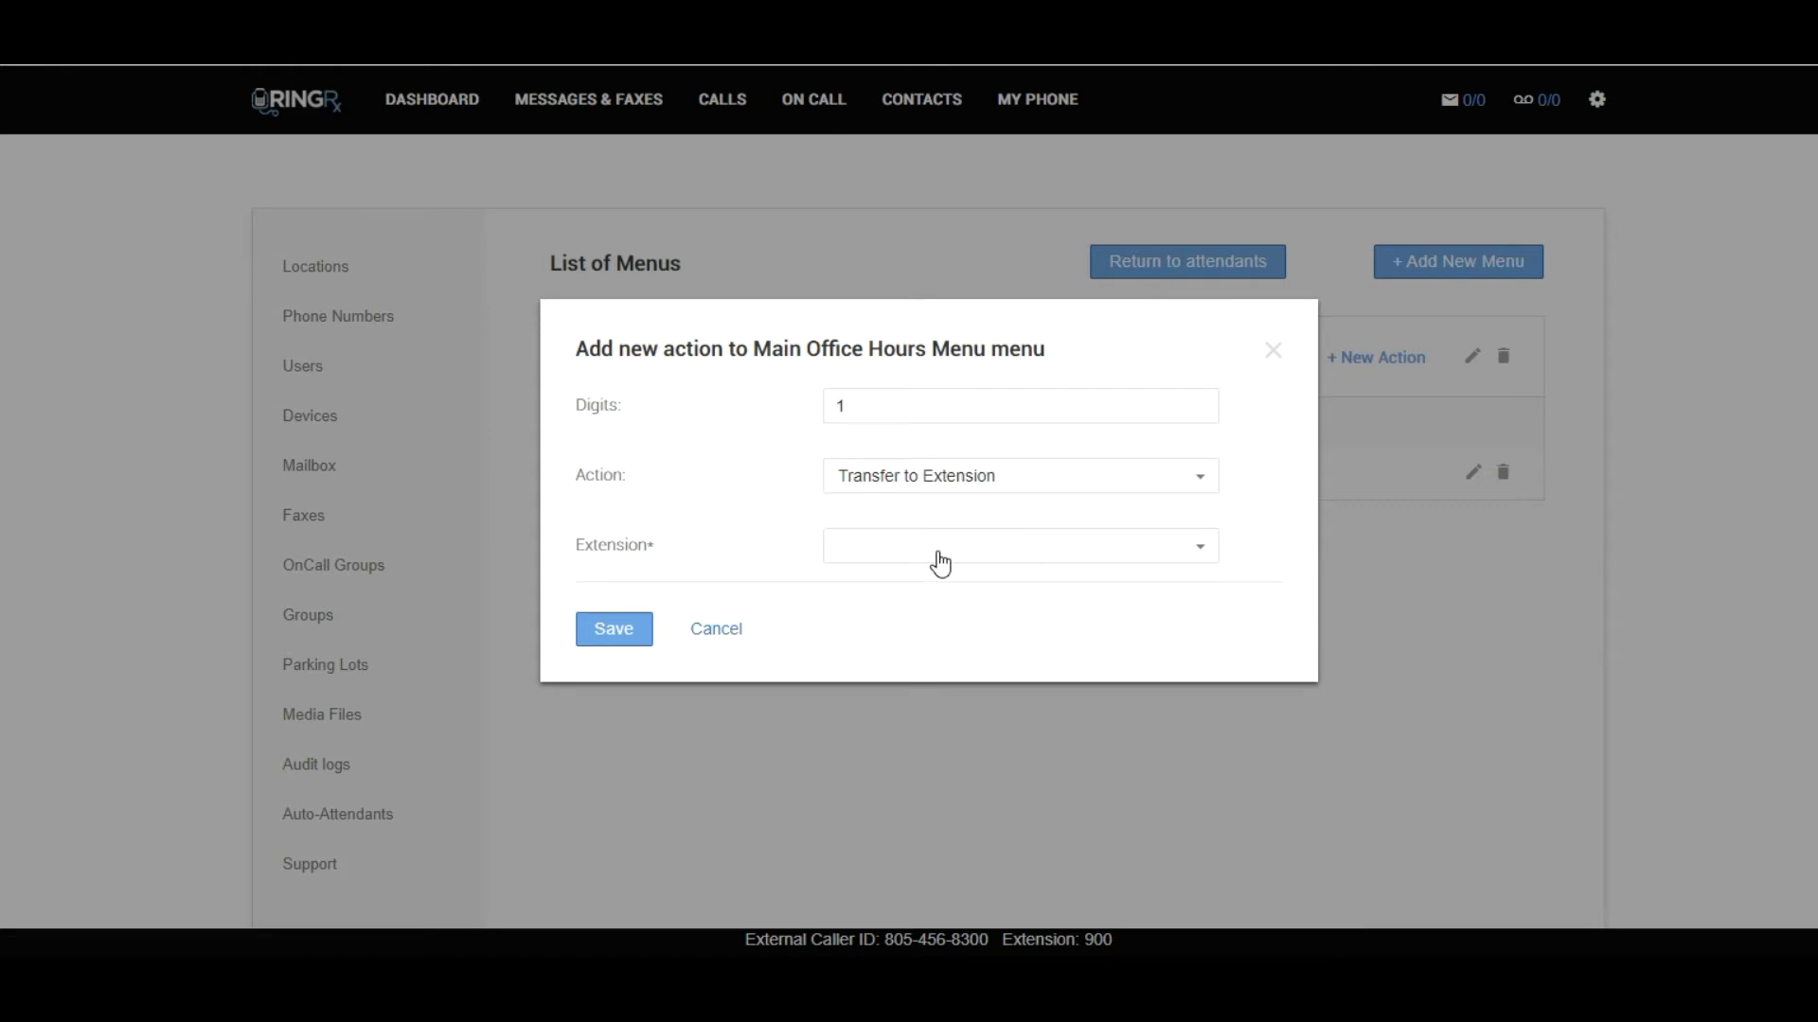
click(940, 559)
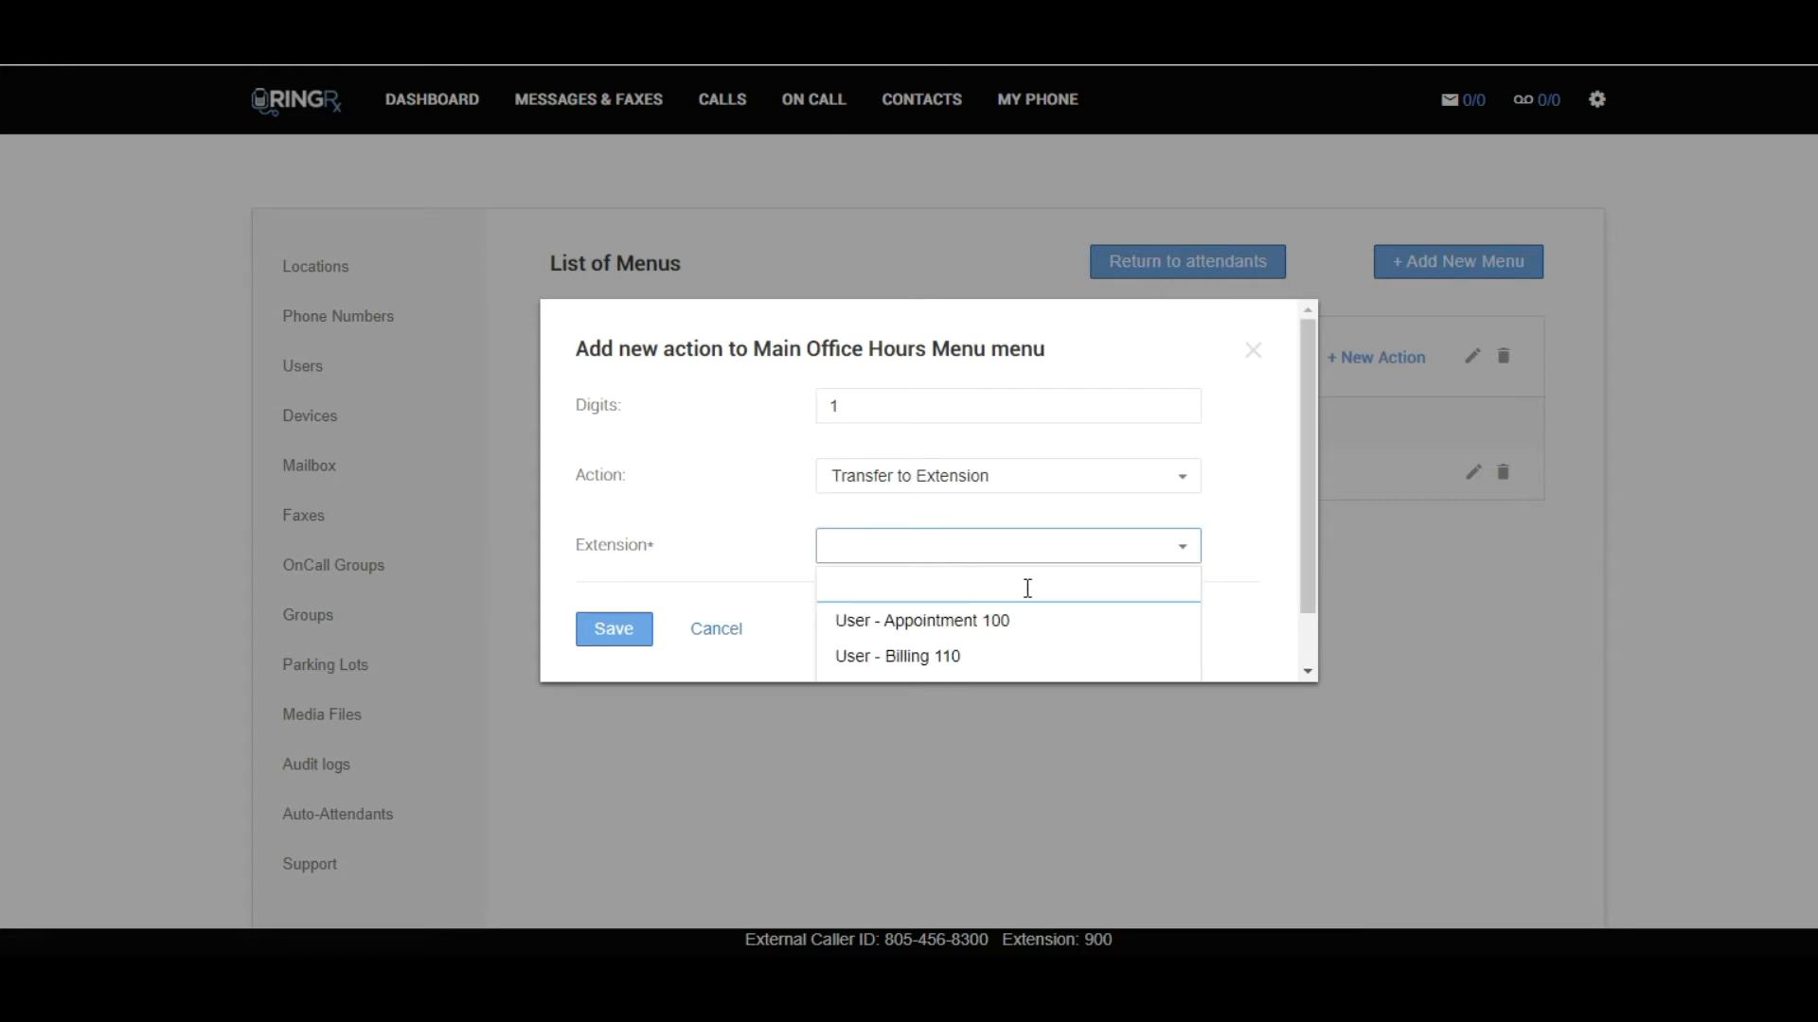
drag(1310, 486, 1300, 563)
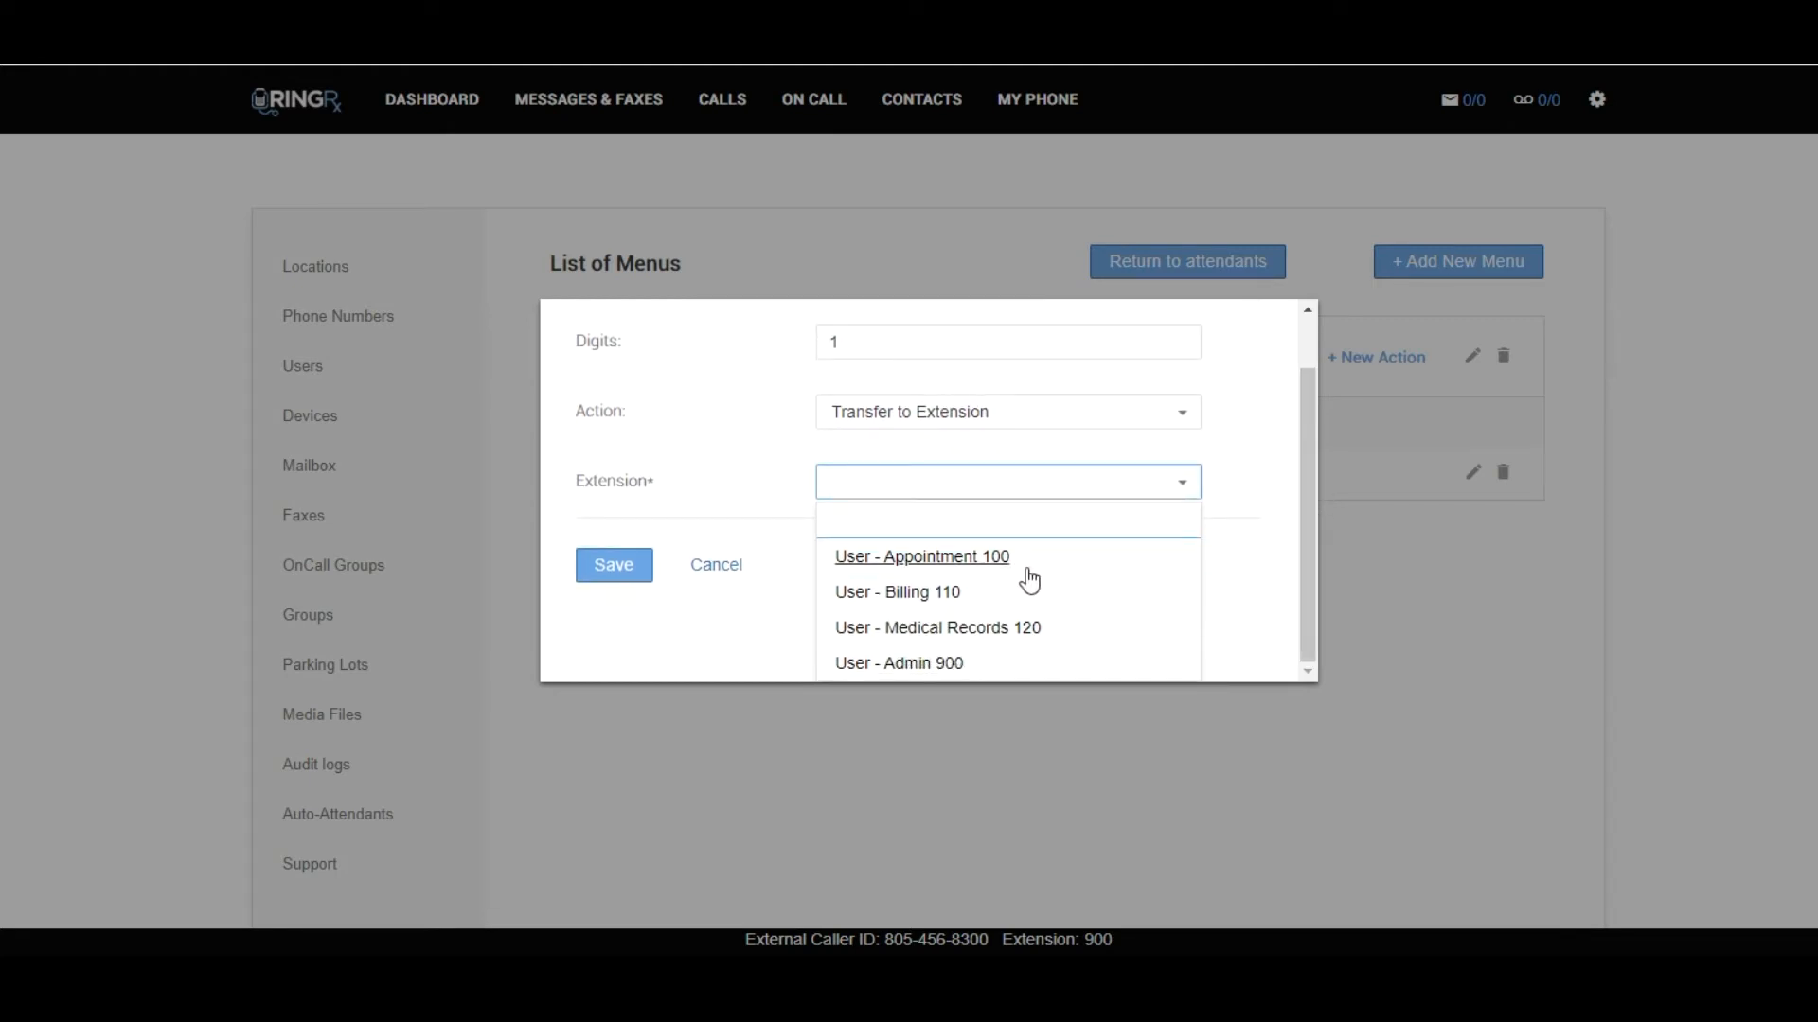
click(900, 569)
click(621, 639)
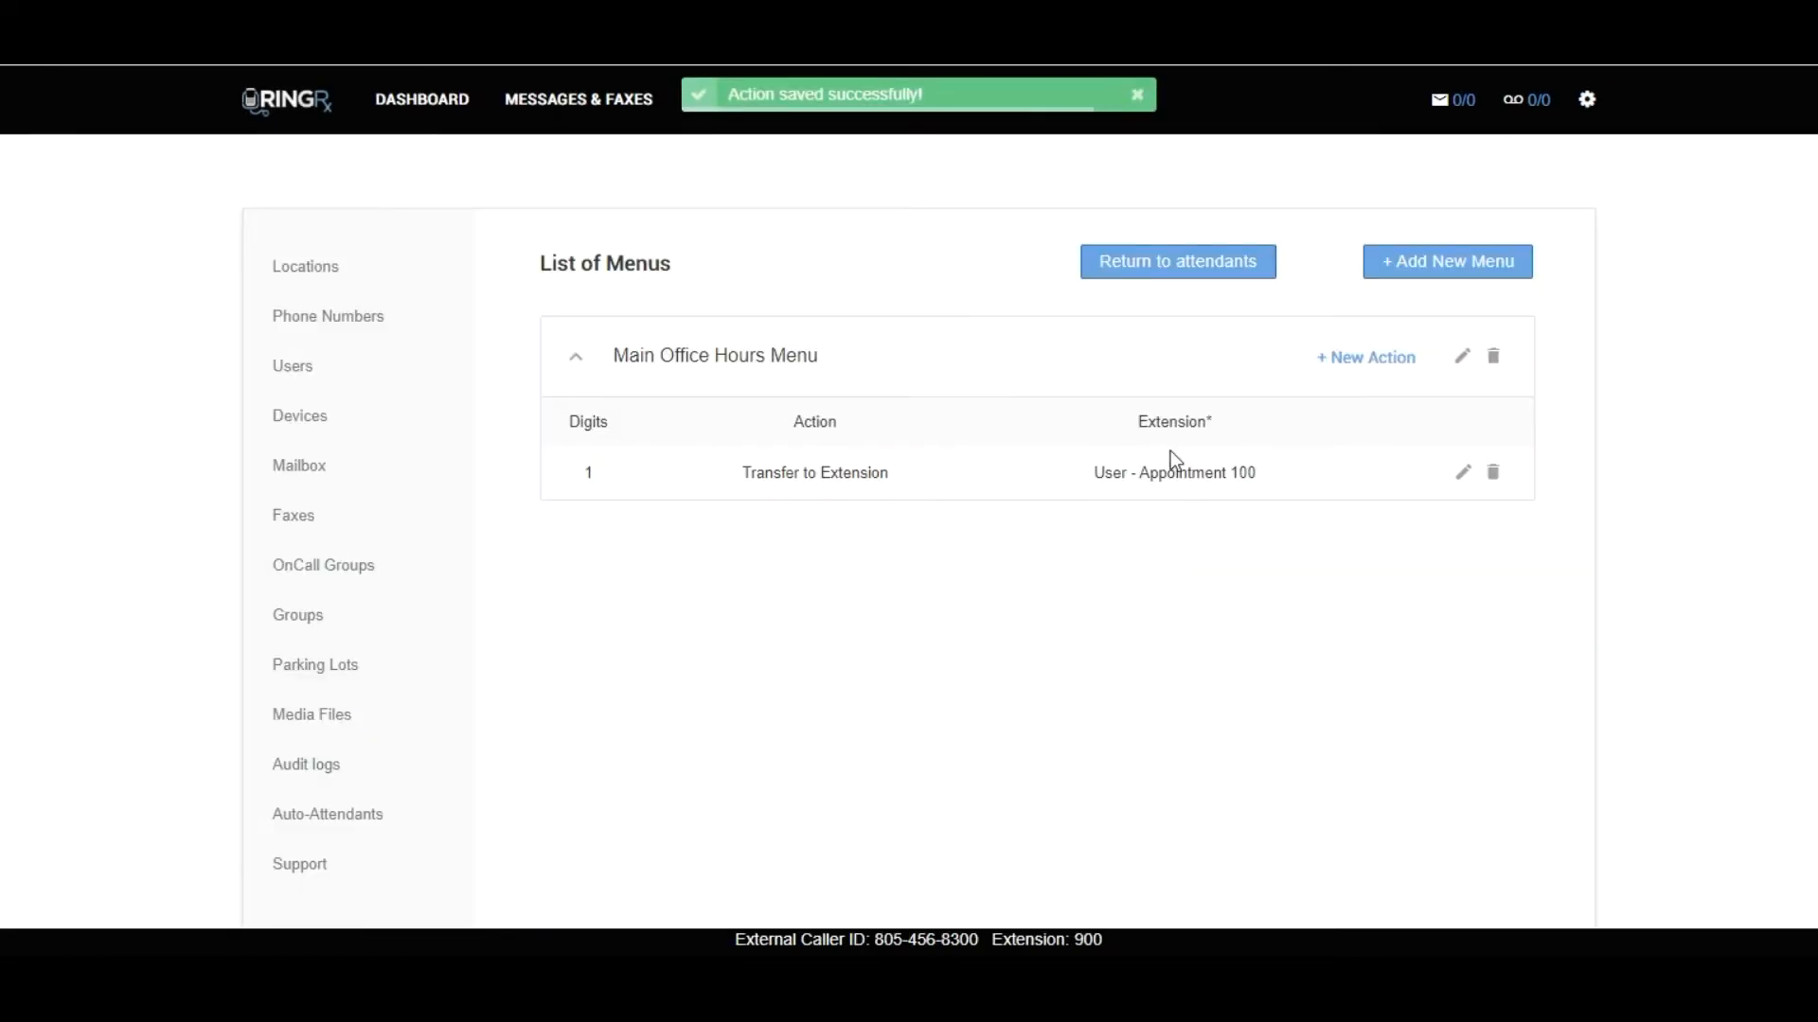
Add an action to Main Office Hours Menu that transfers digit 2 to the extension User - Billing 110.
click(1342, 360)
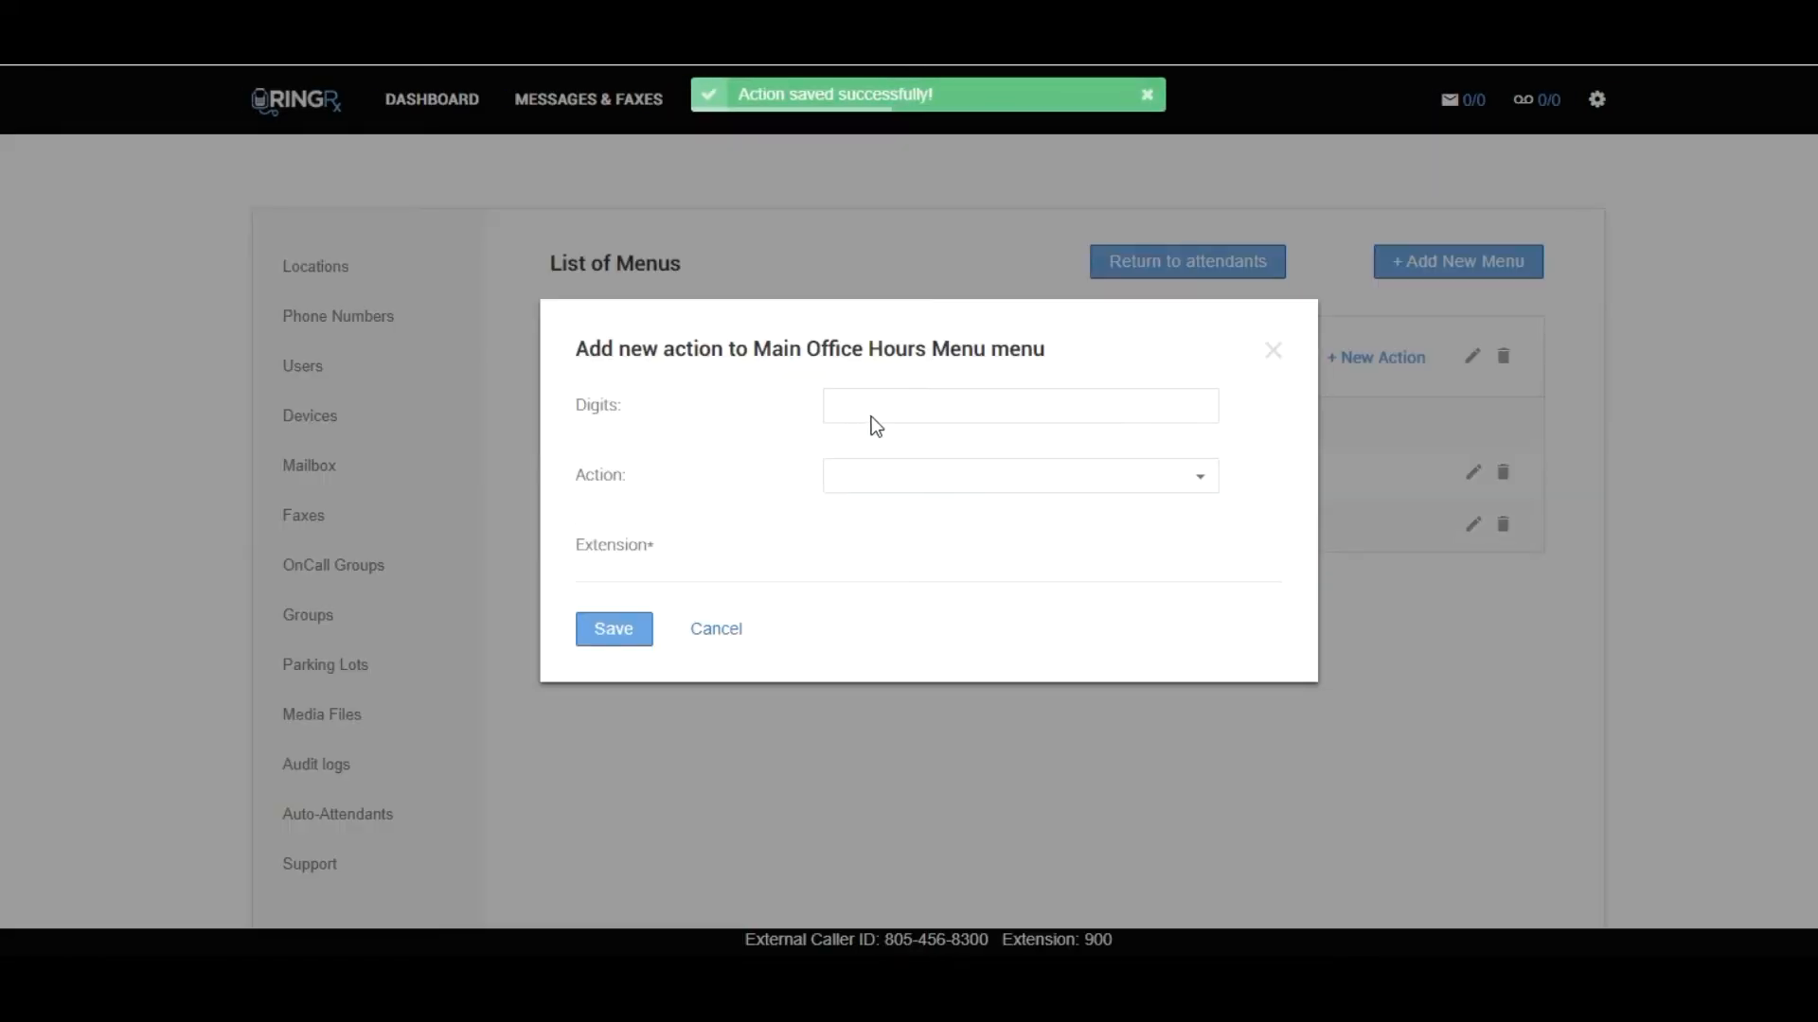
click(872, 406)
text(2)
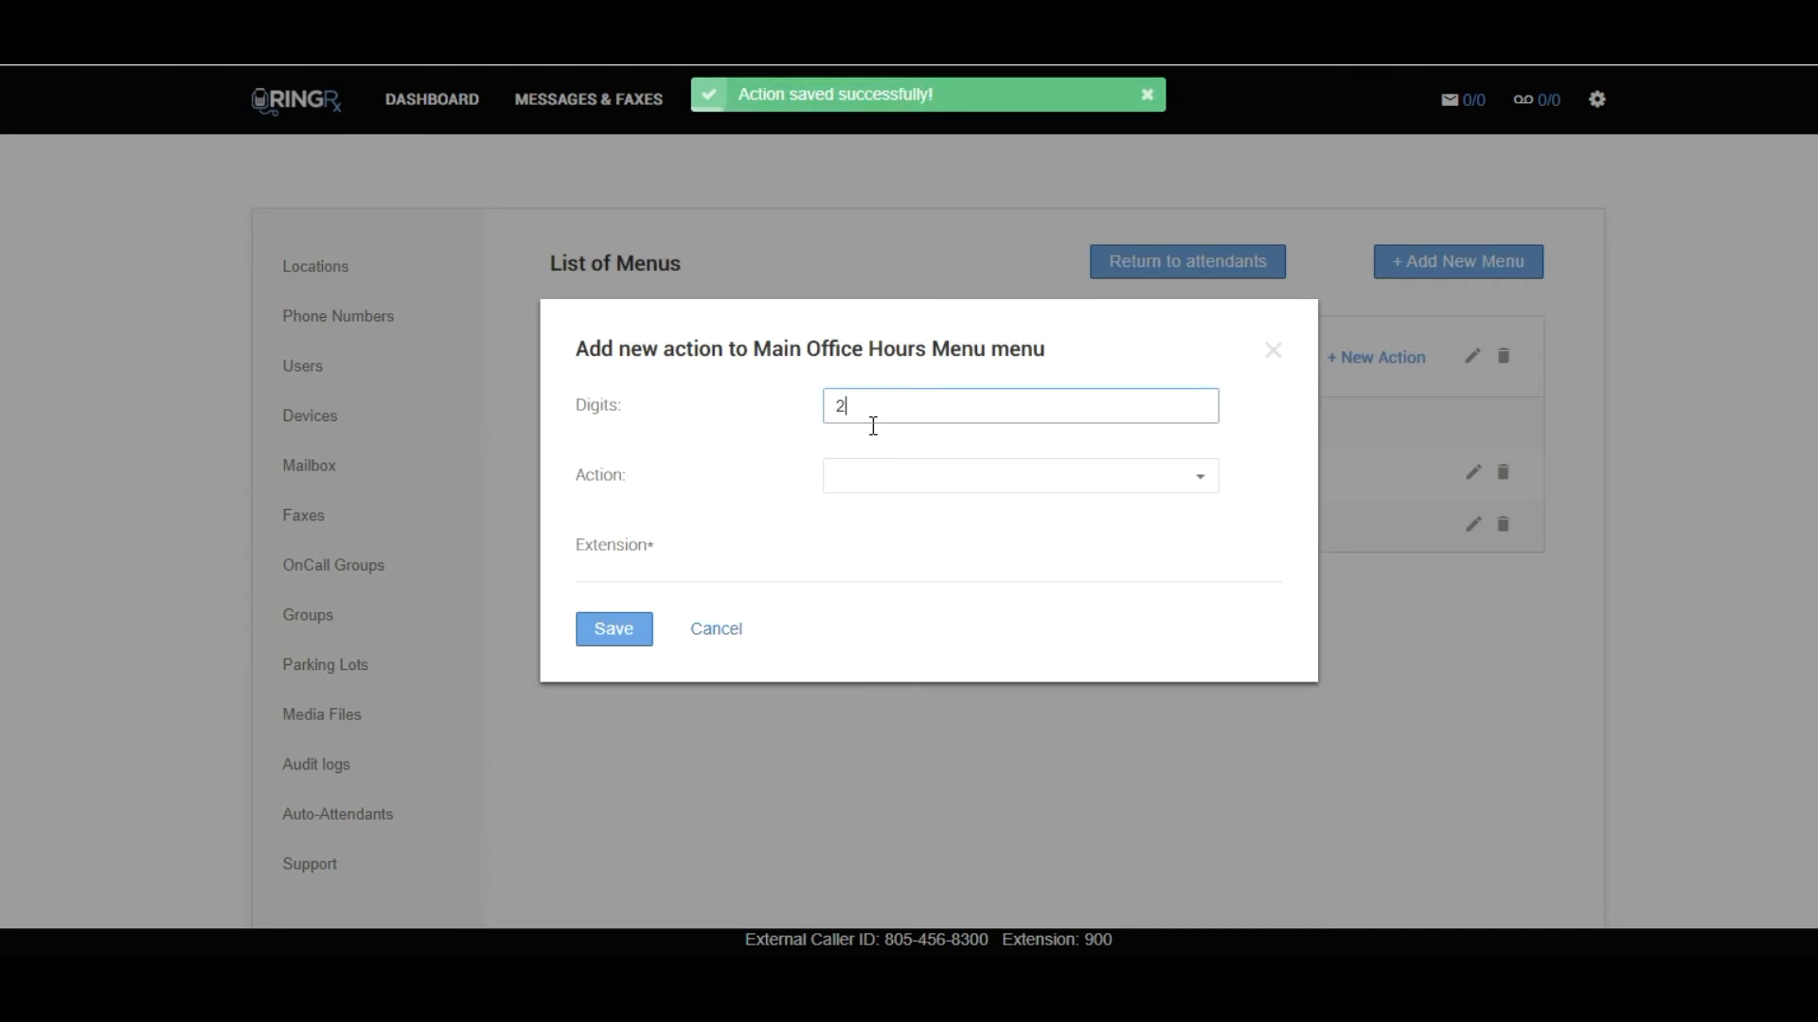
click(880, 477)
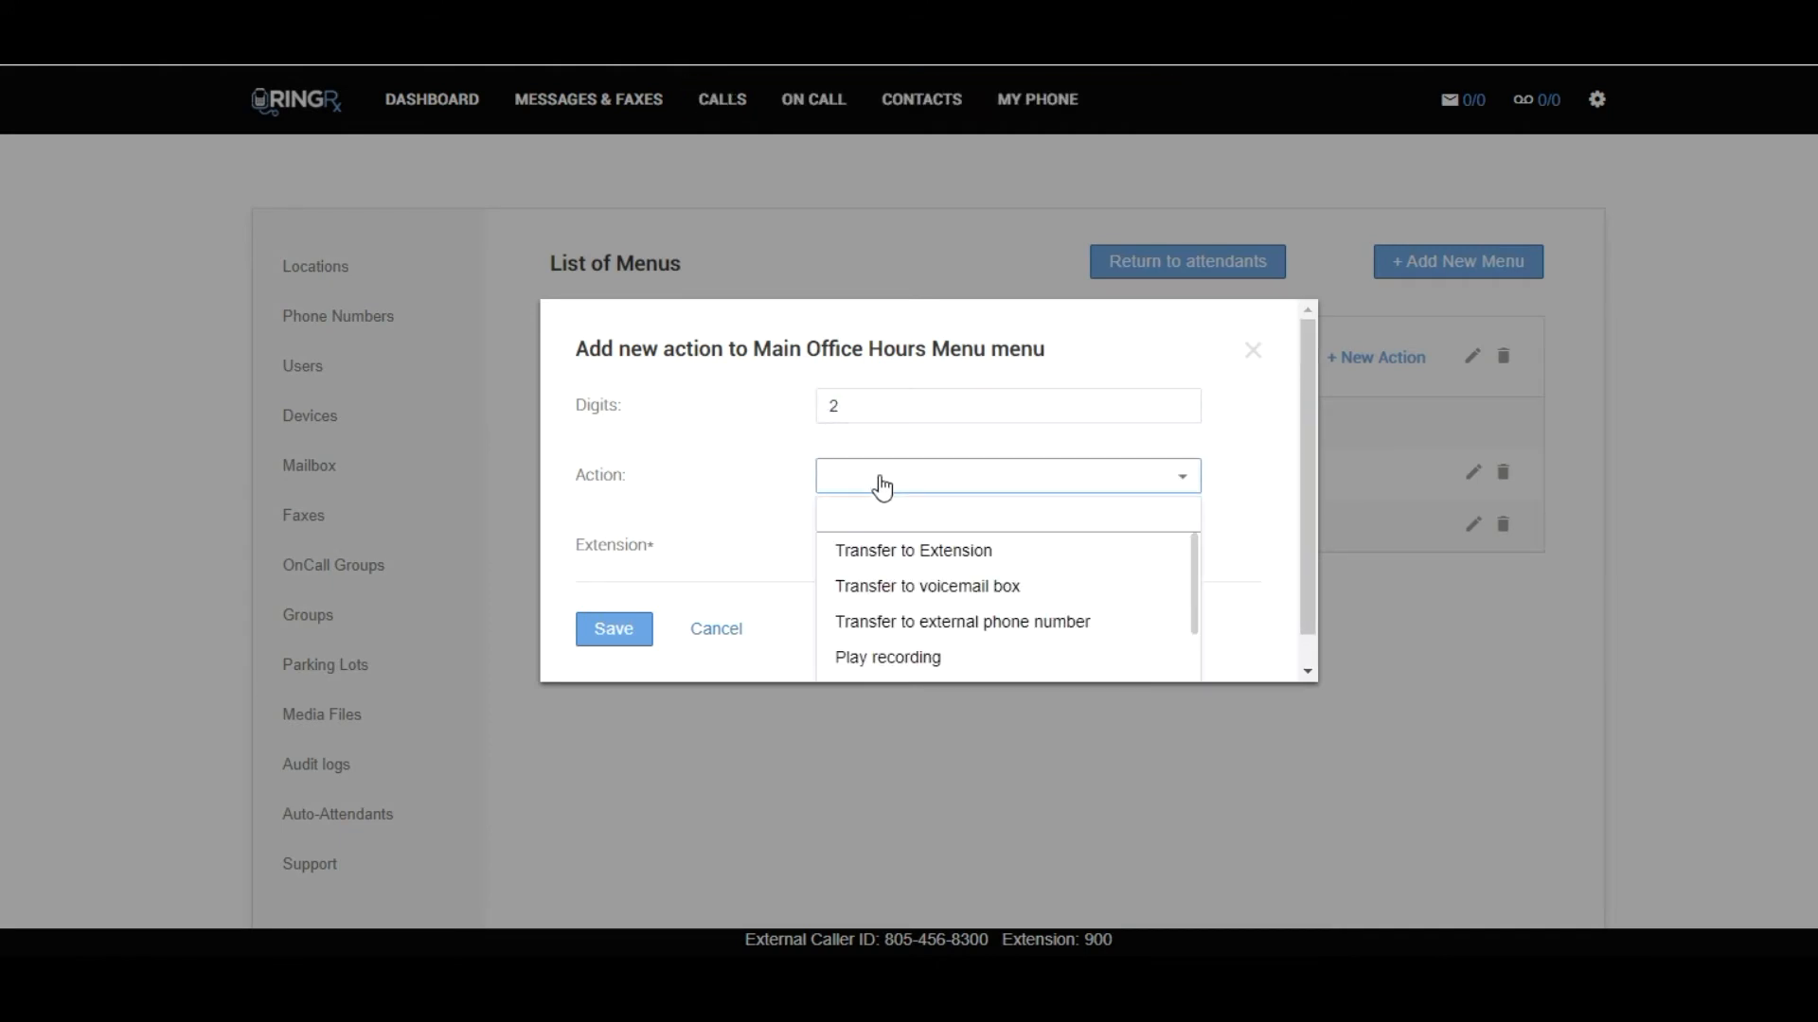
click(886, 557)
click(885, 546)
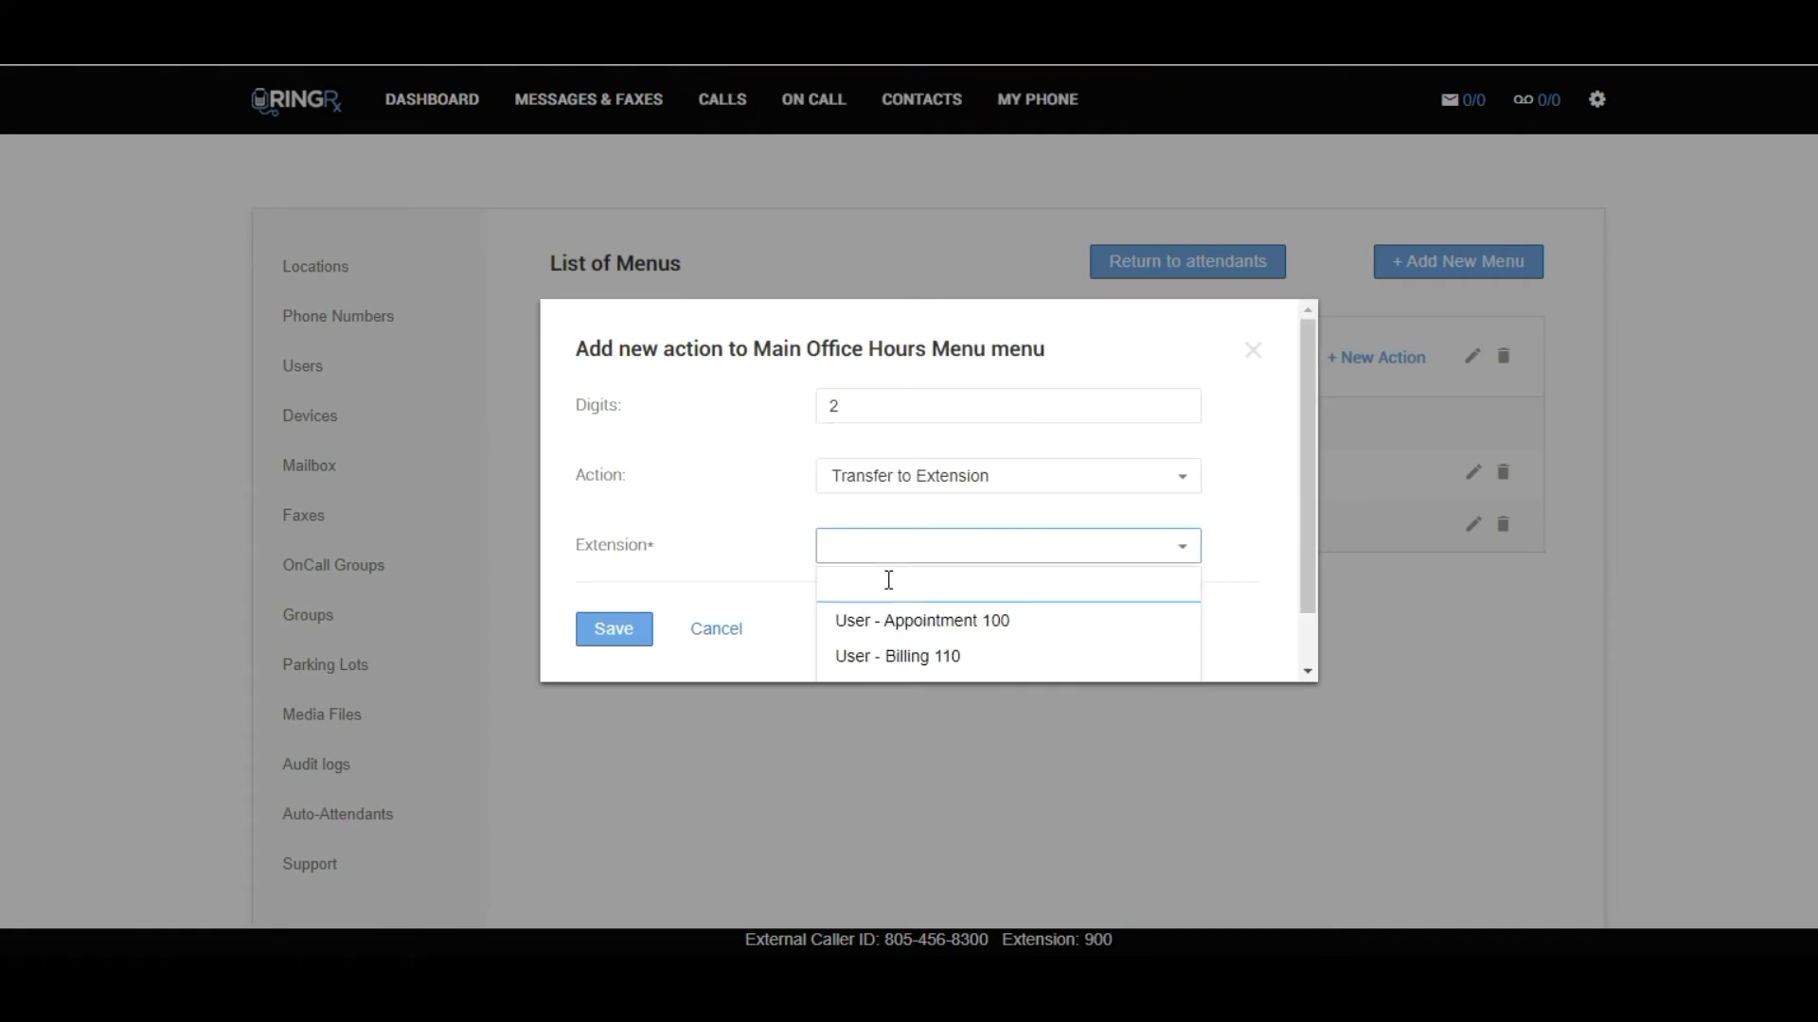
click(884, 653)
click(616, 632)
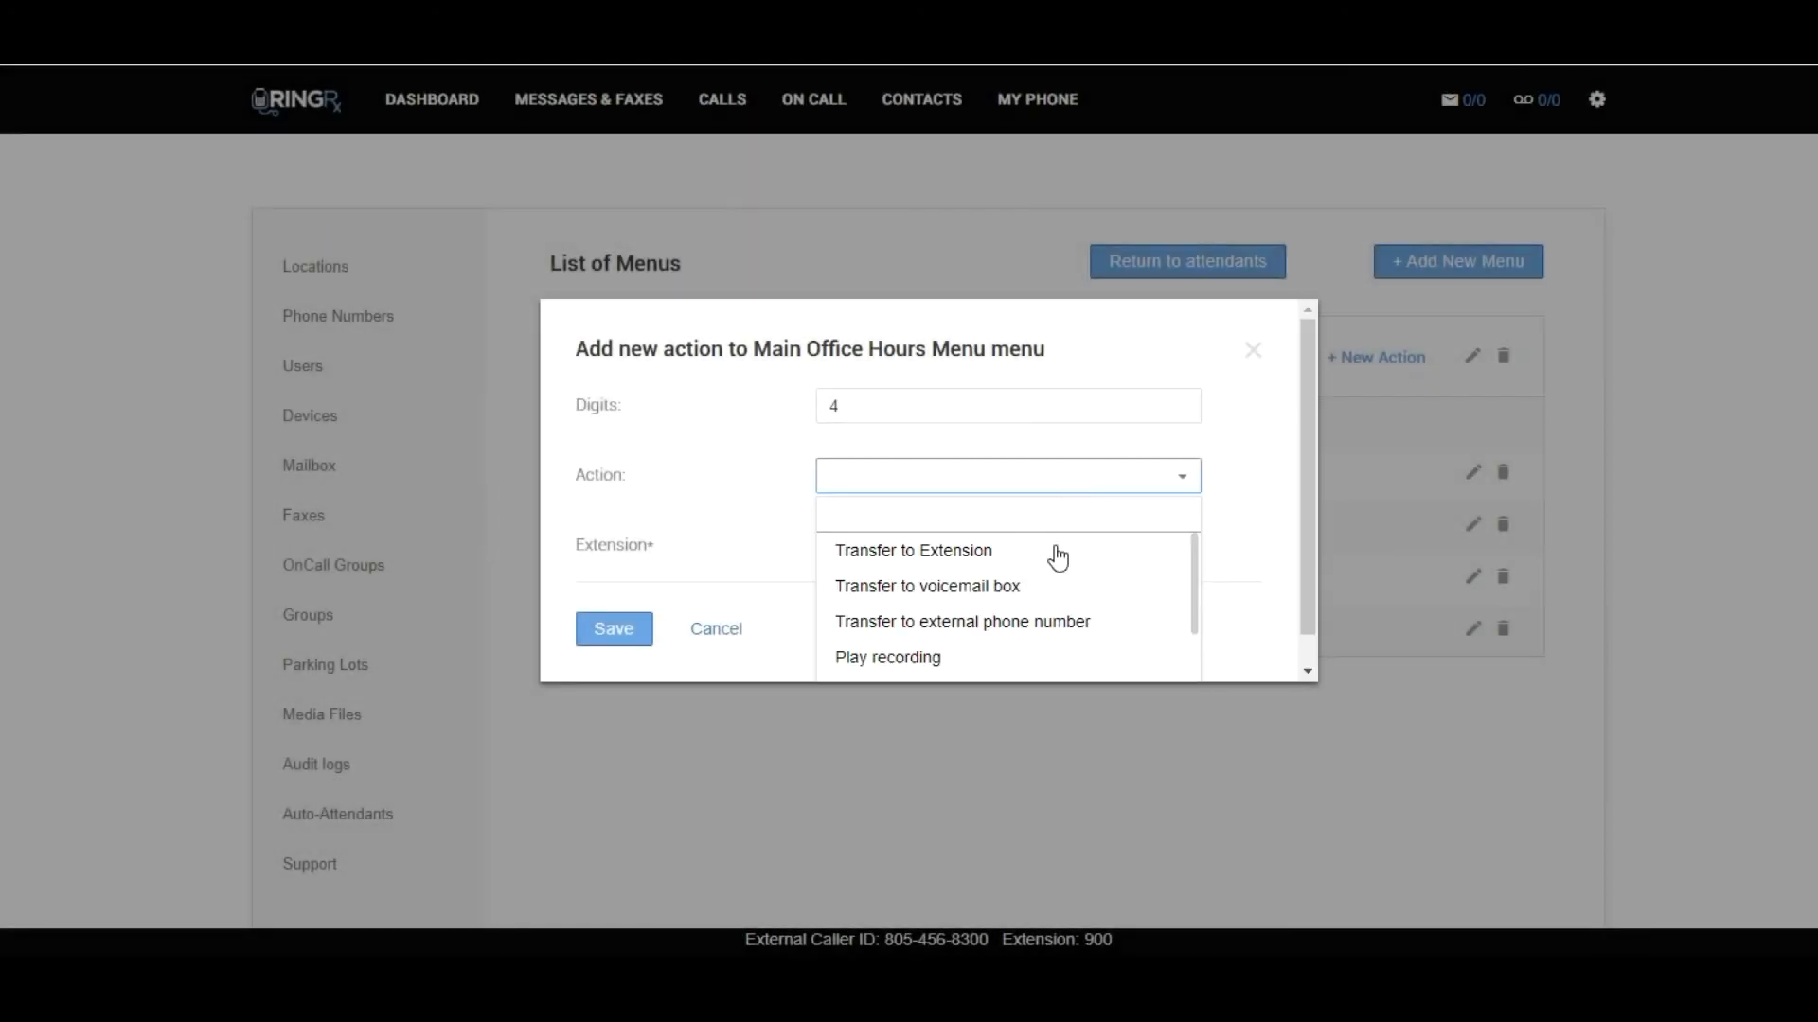
Set the new digit 4 action of Main Office Hours Menu to play the General Info recording and save it.
scroll(1183, 592, down, 1)
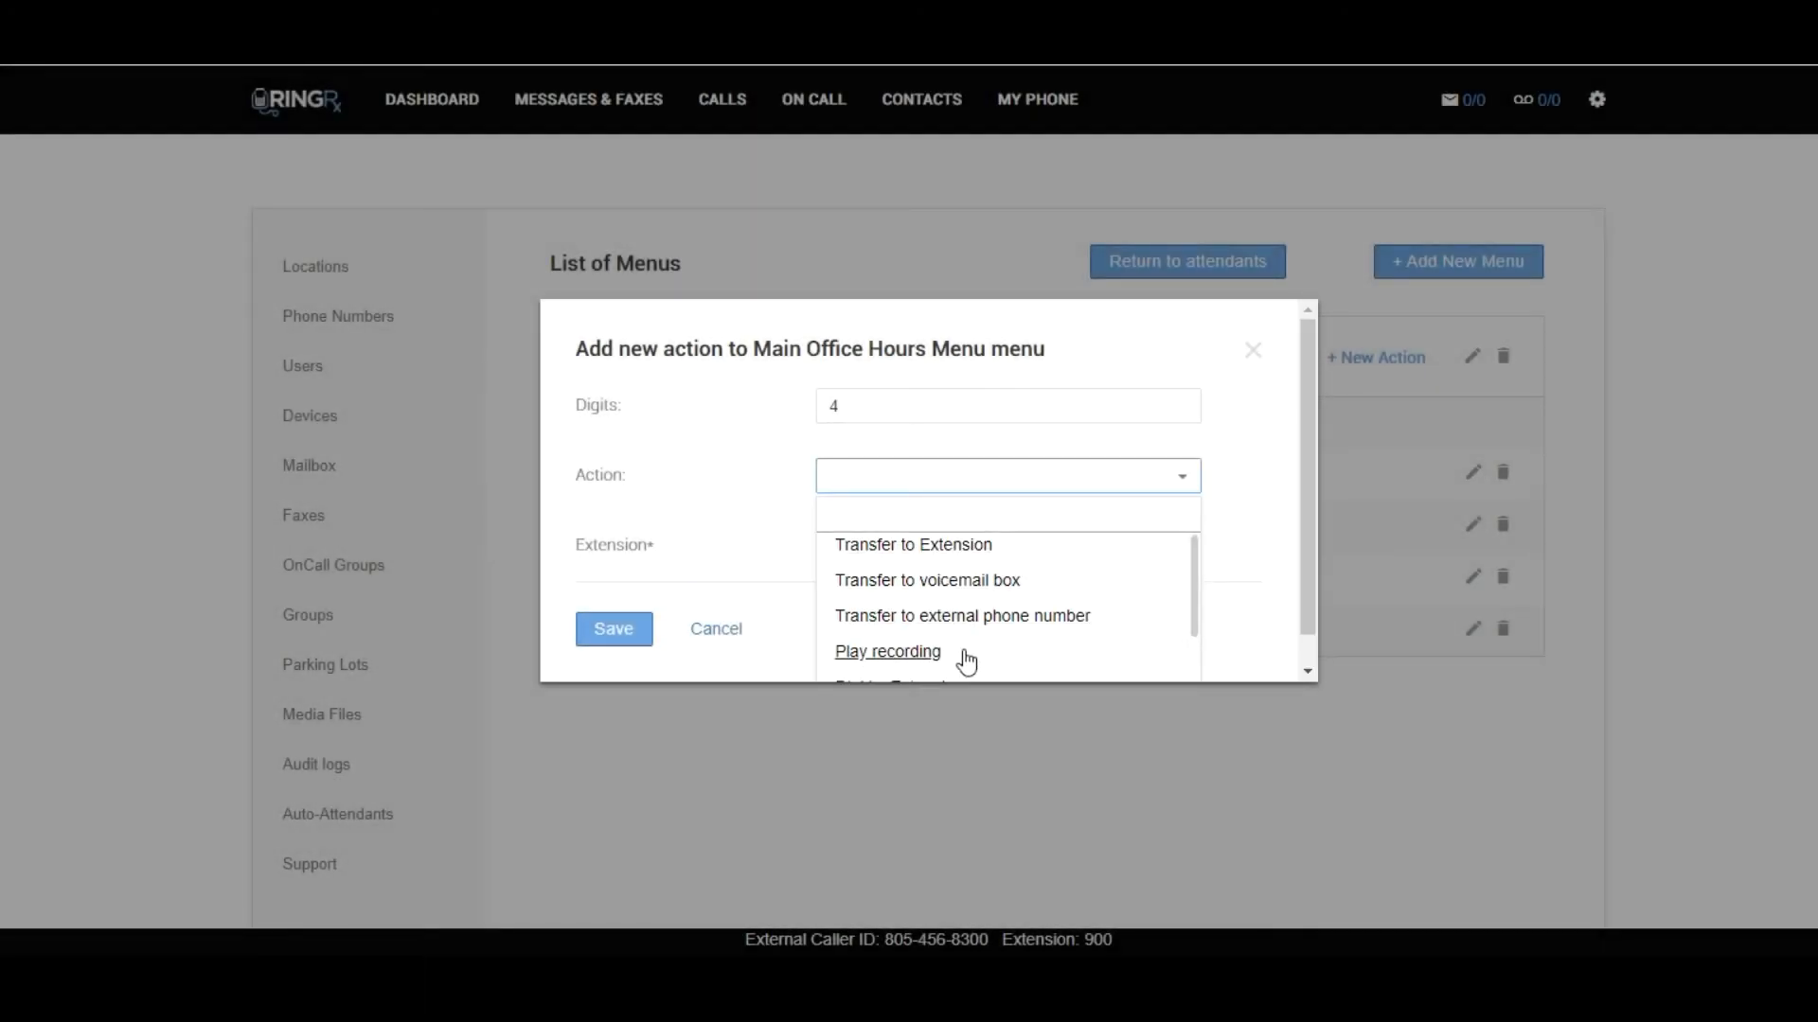
click(916, 655)
click(939, 551)
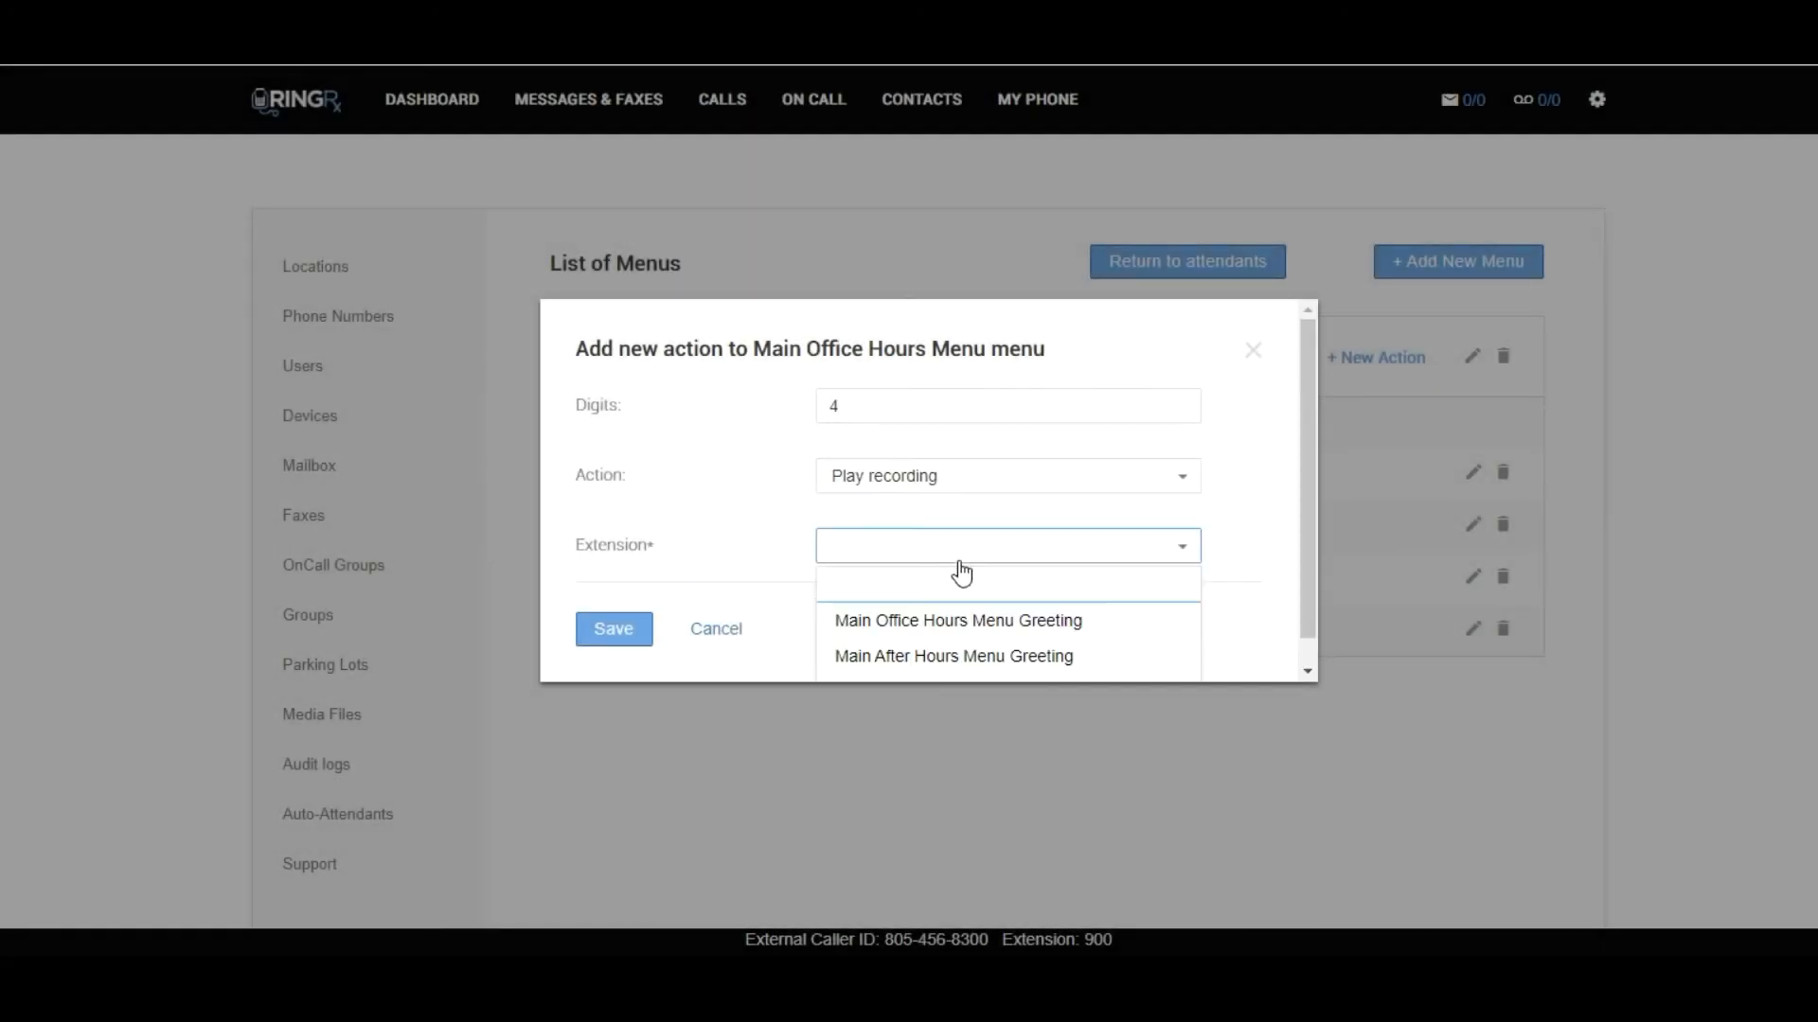
scroll(1313, 572, down, 1)
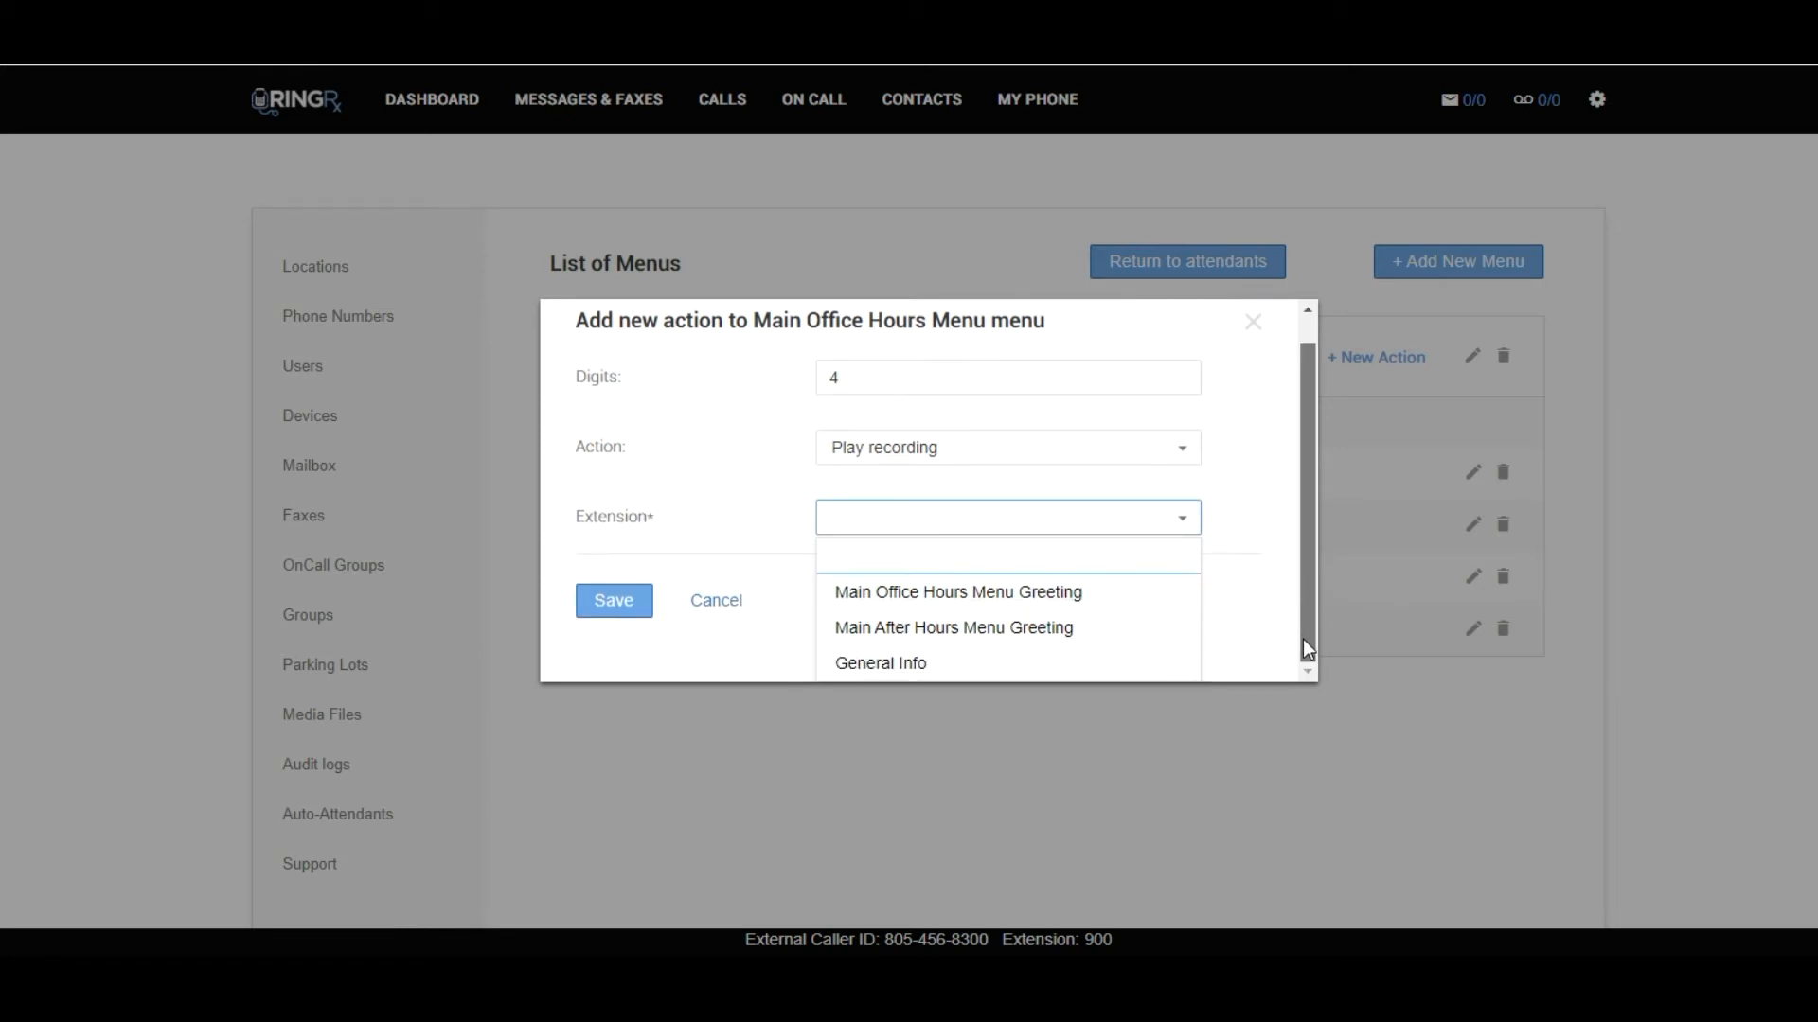
click(857, 663)
click(625, 636)
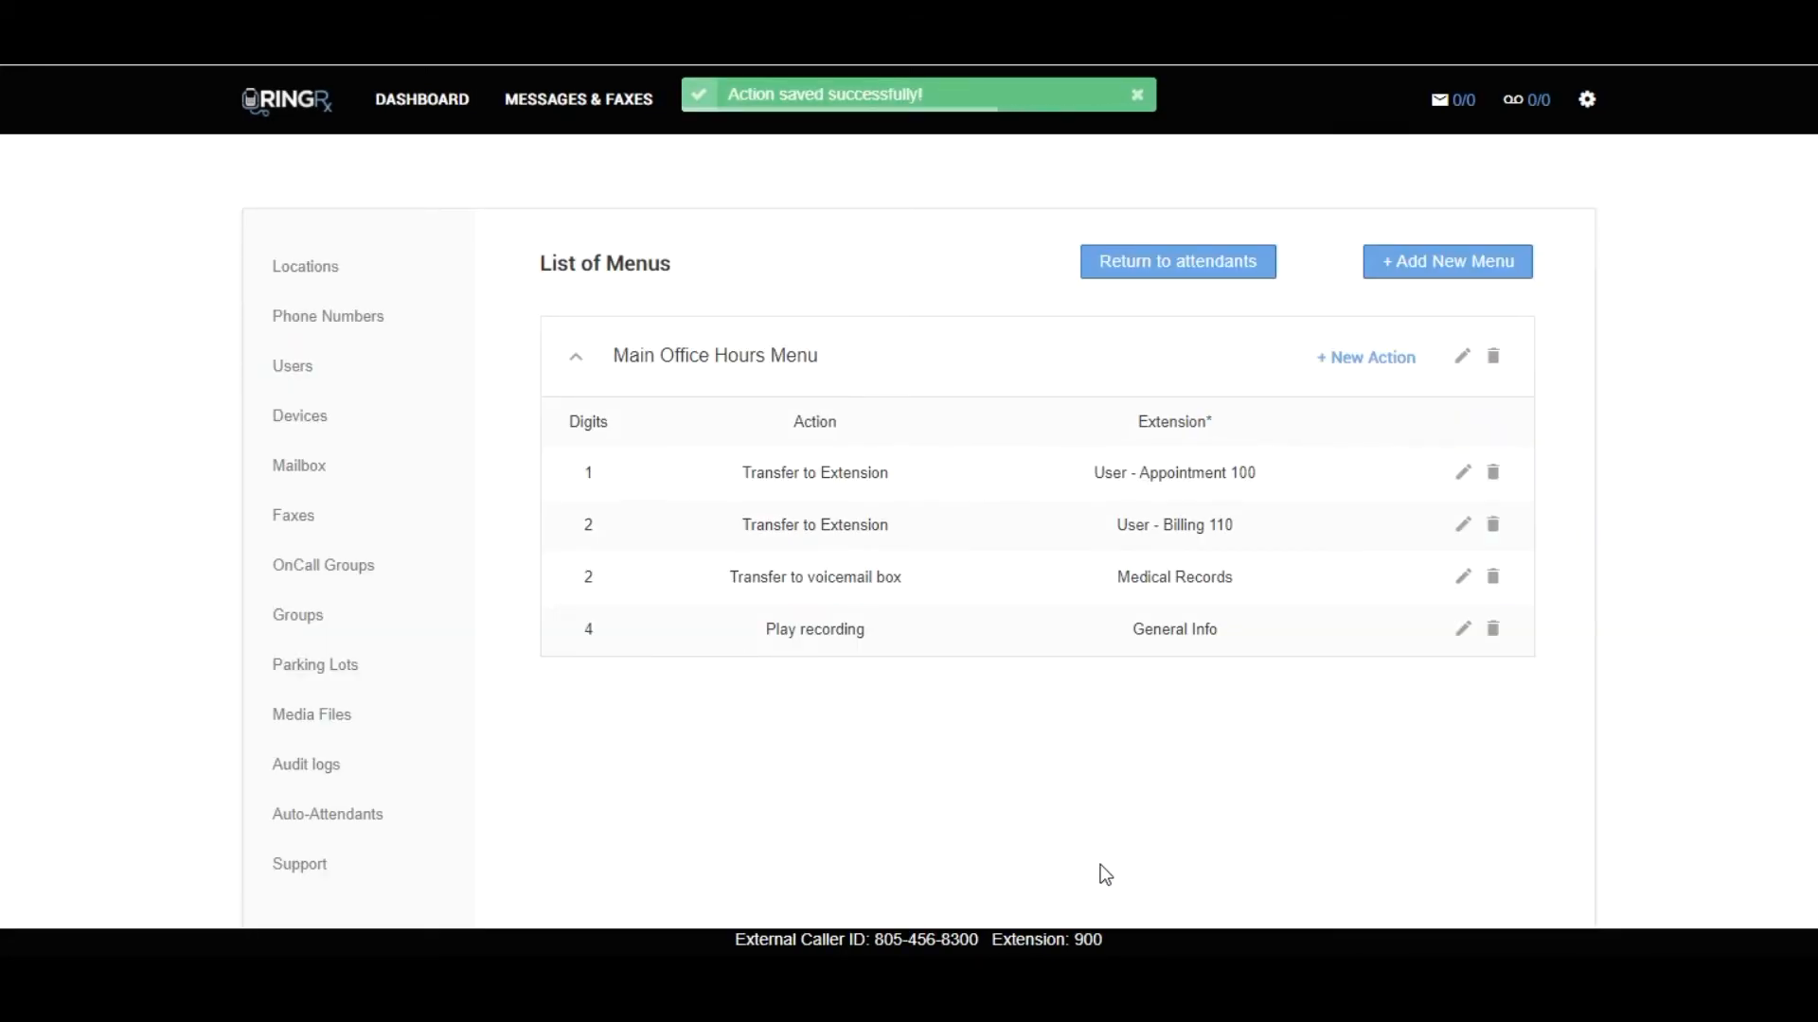
Add a second menu named Main After Hours Menu that plays Main After Hours Menu Greeting, and save it.
click(1437, 280)
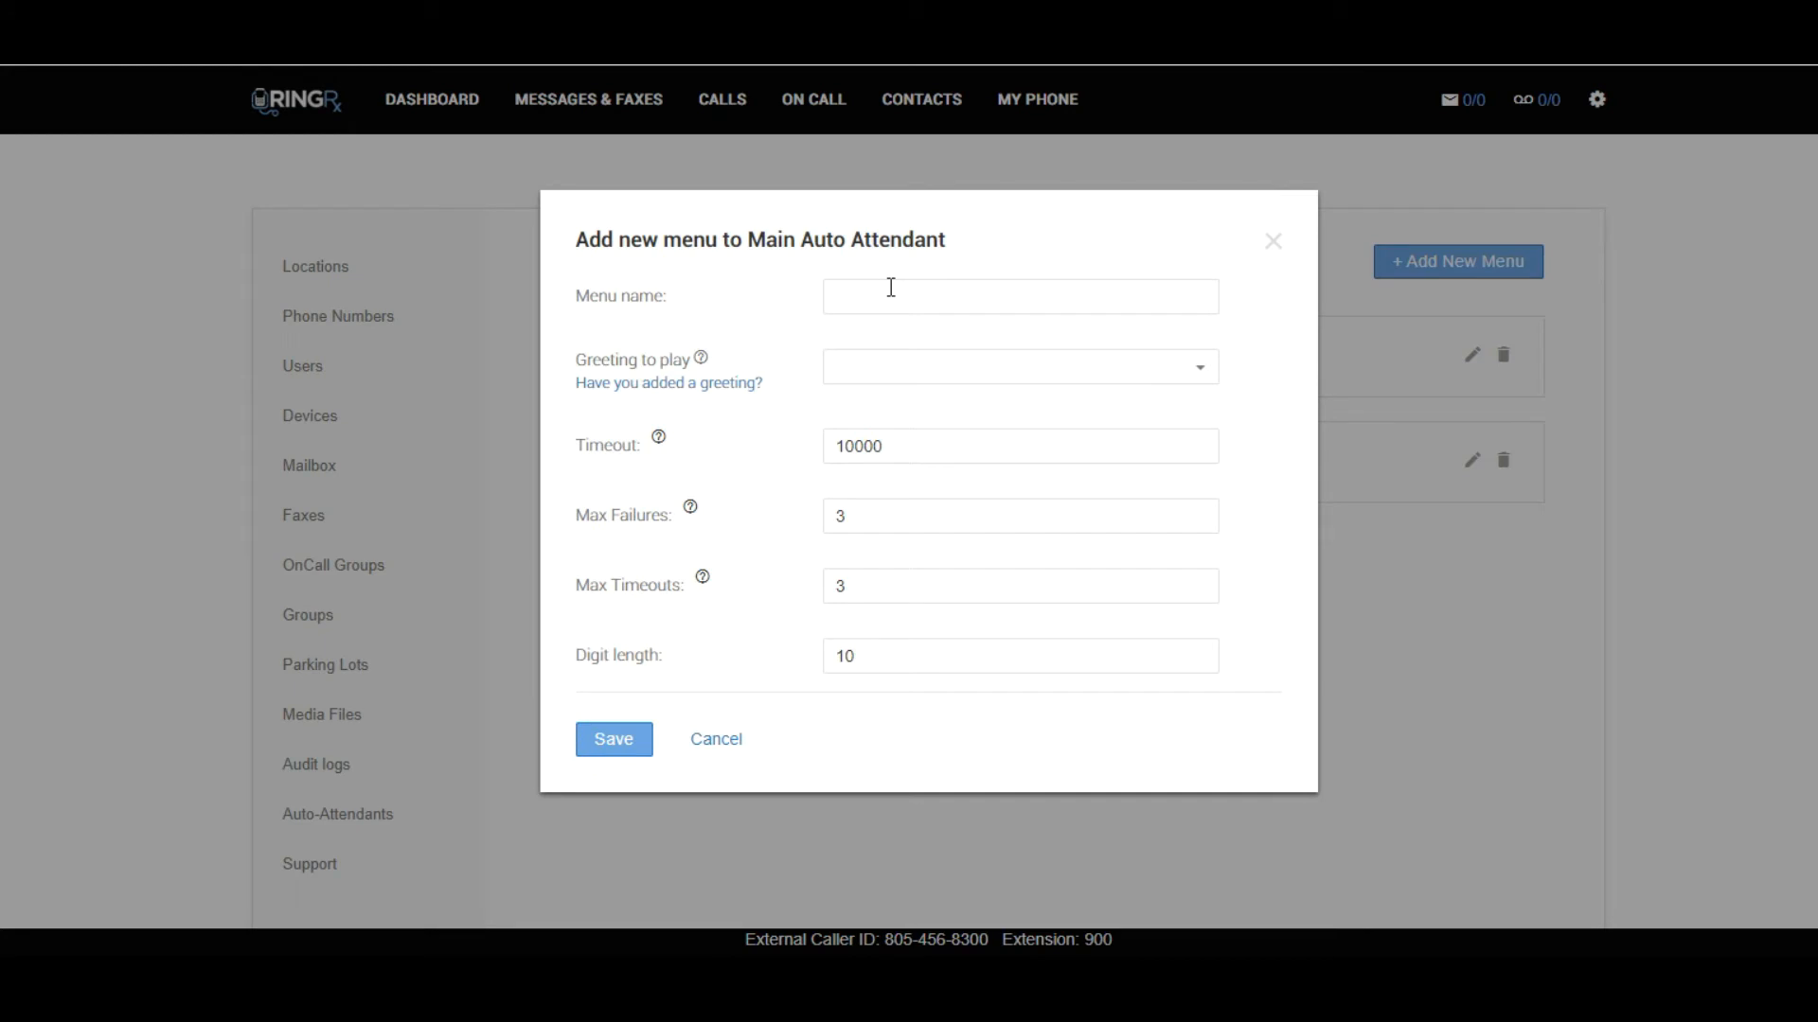
click(892, 286)
text(Main After Hours Menu)
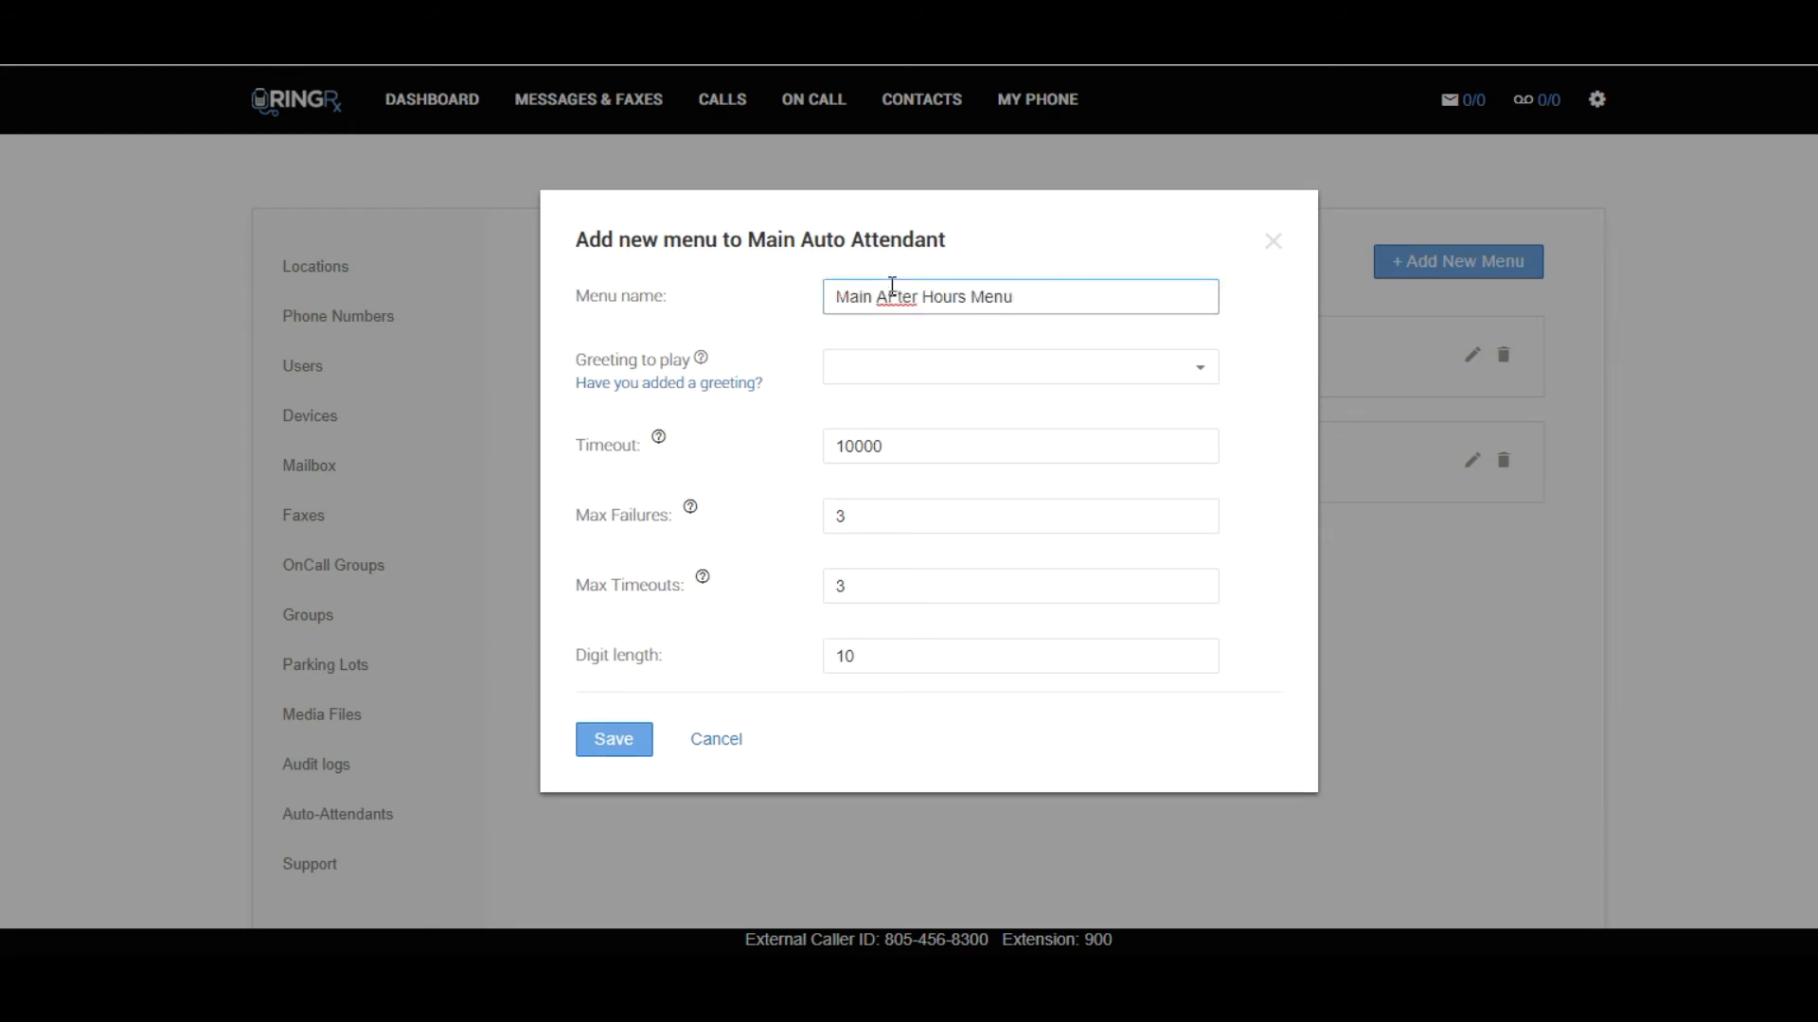
click(891, 285)
key(BackSpace)
text(F)
key(BackSpace)
text(f)
key(Tab)
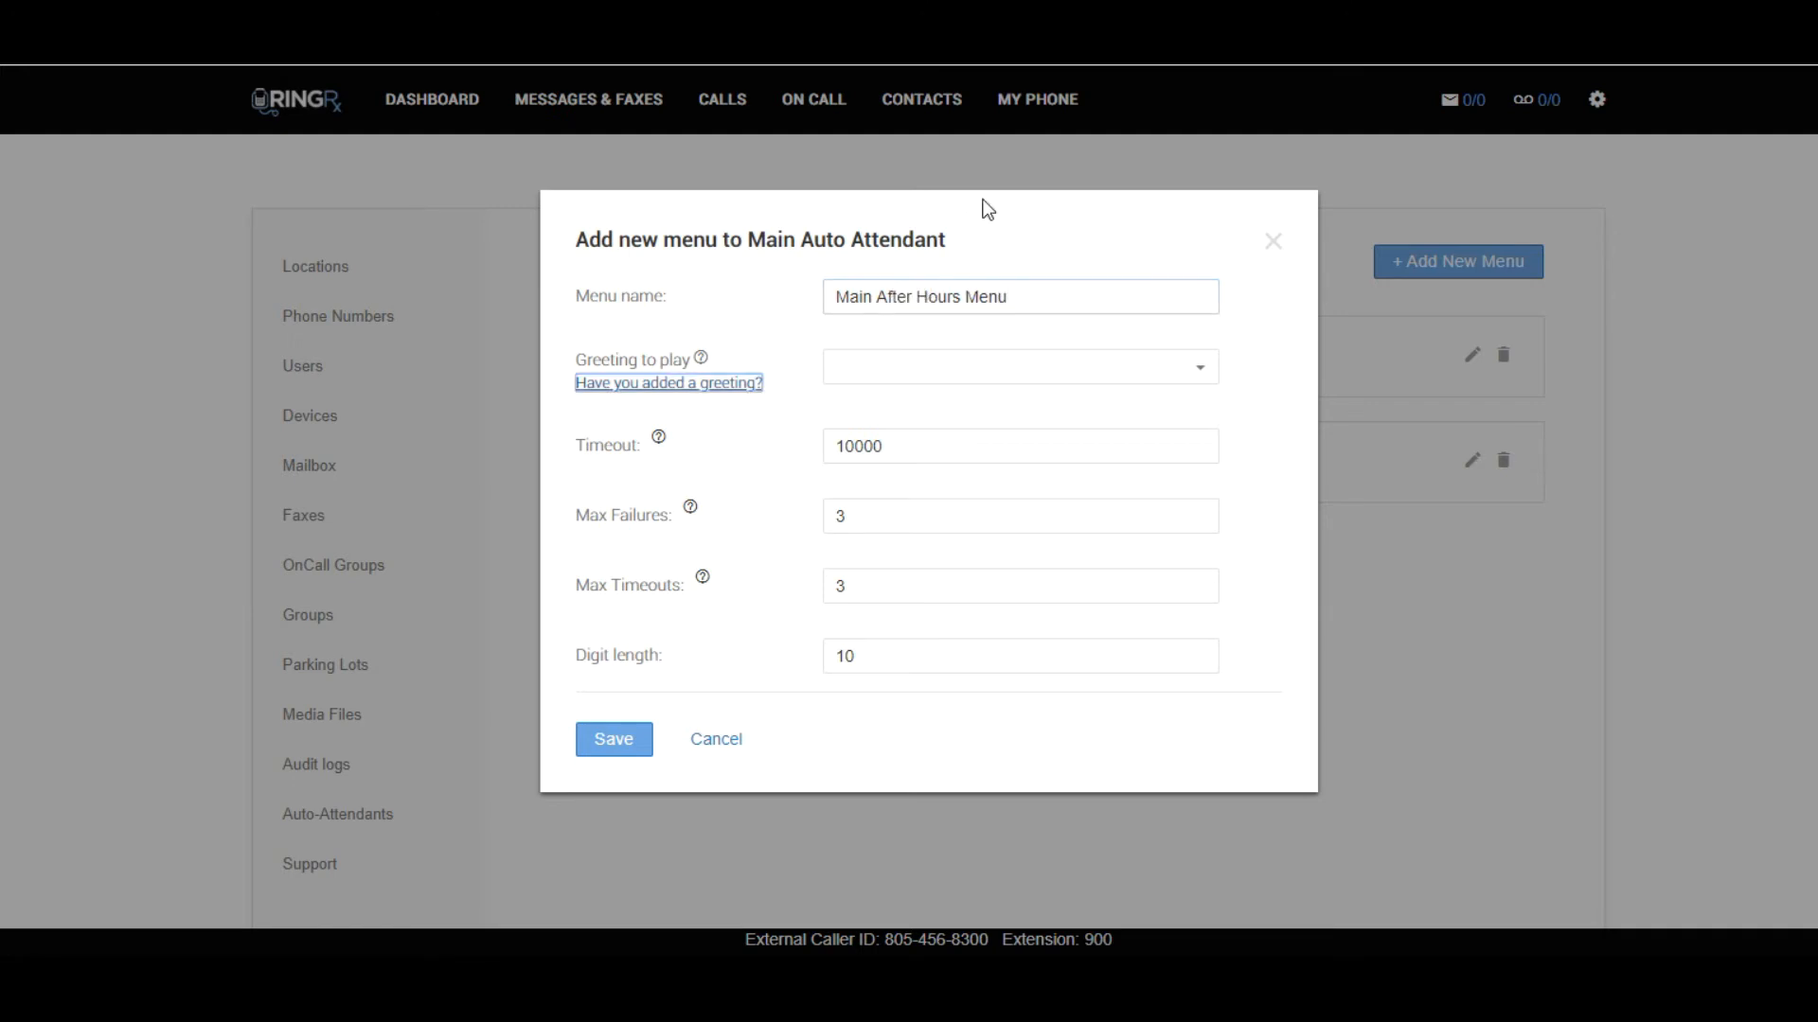
click(1019, 376)
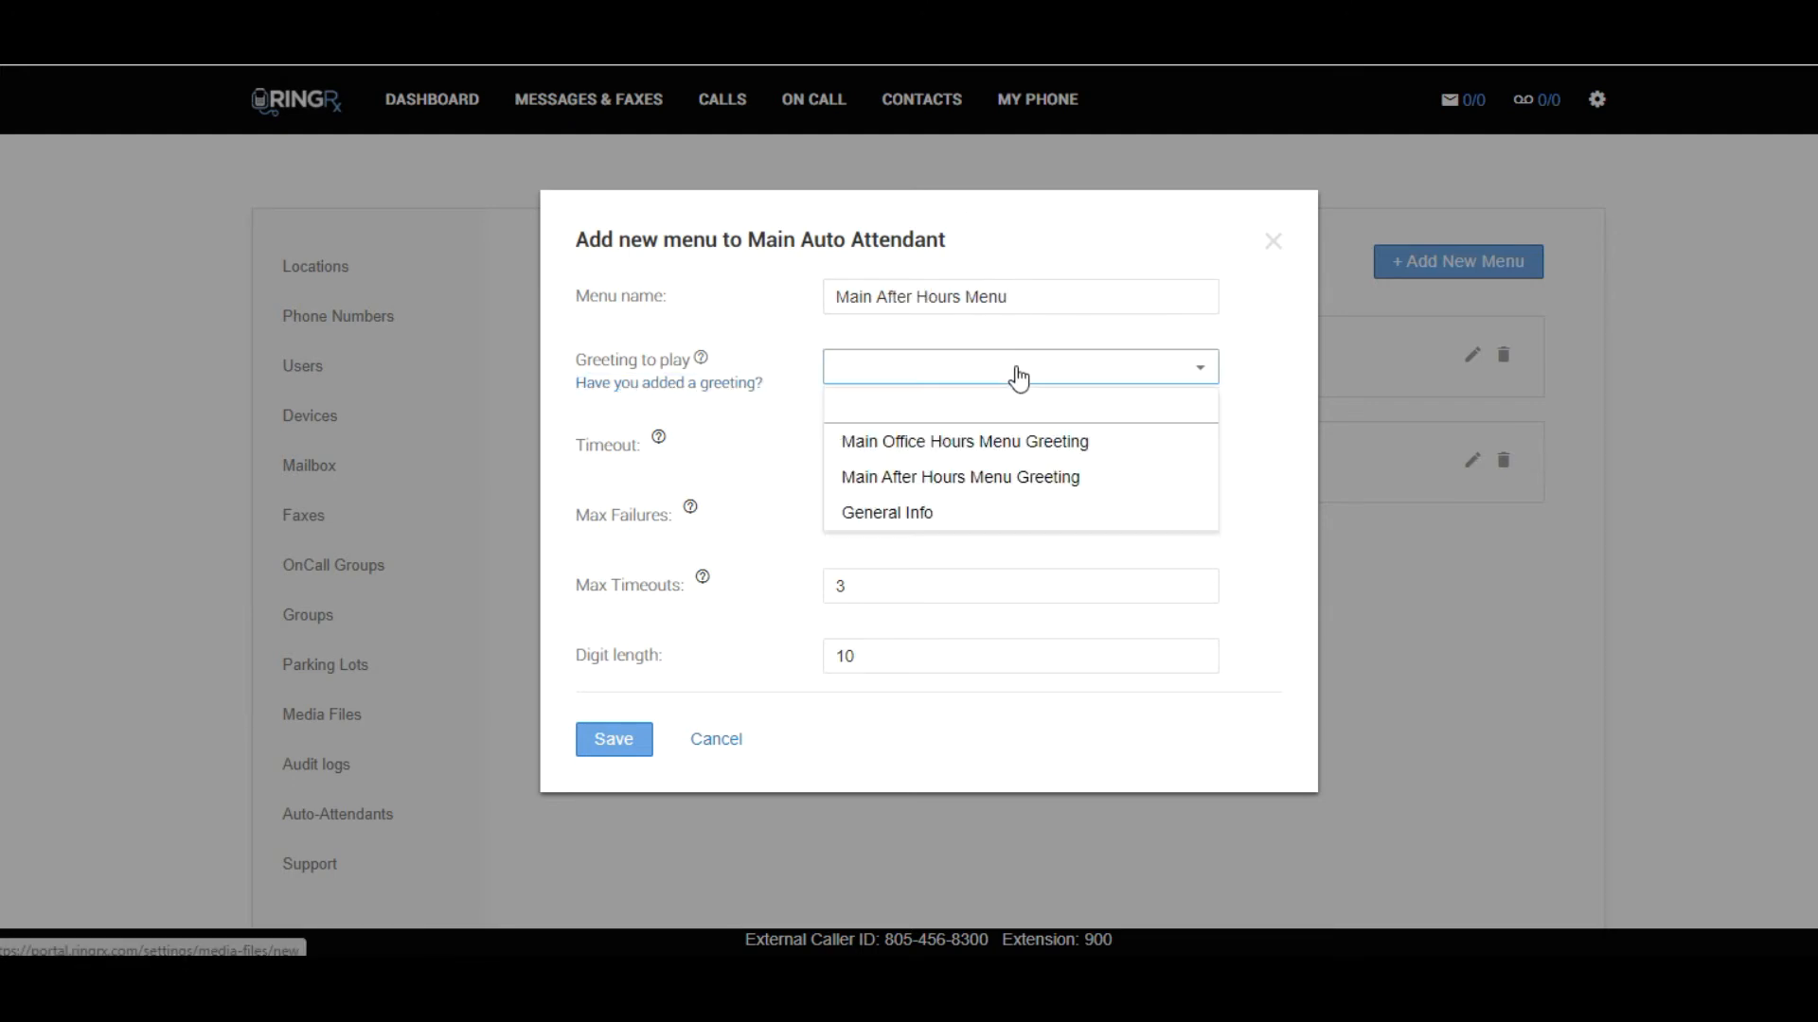
click(1003, 480)
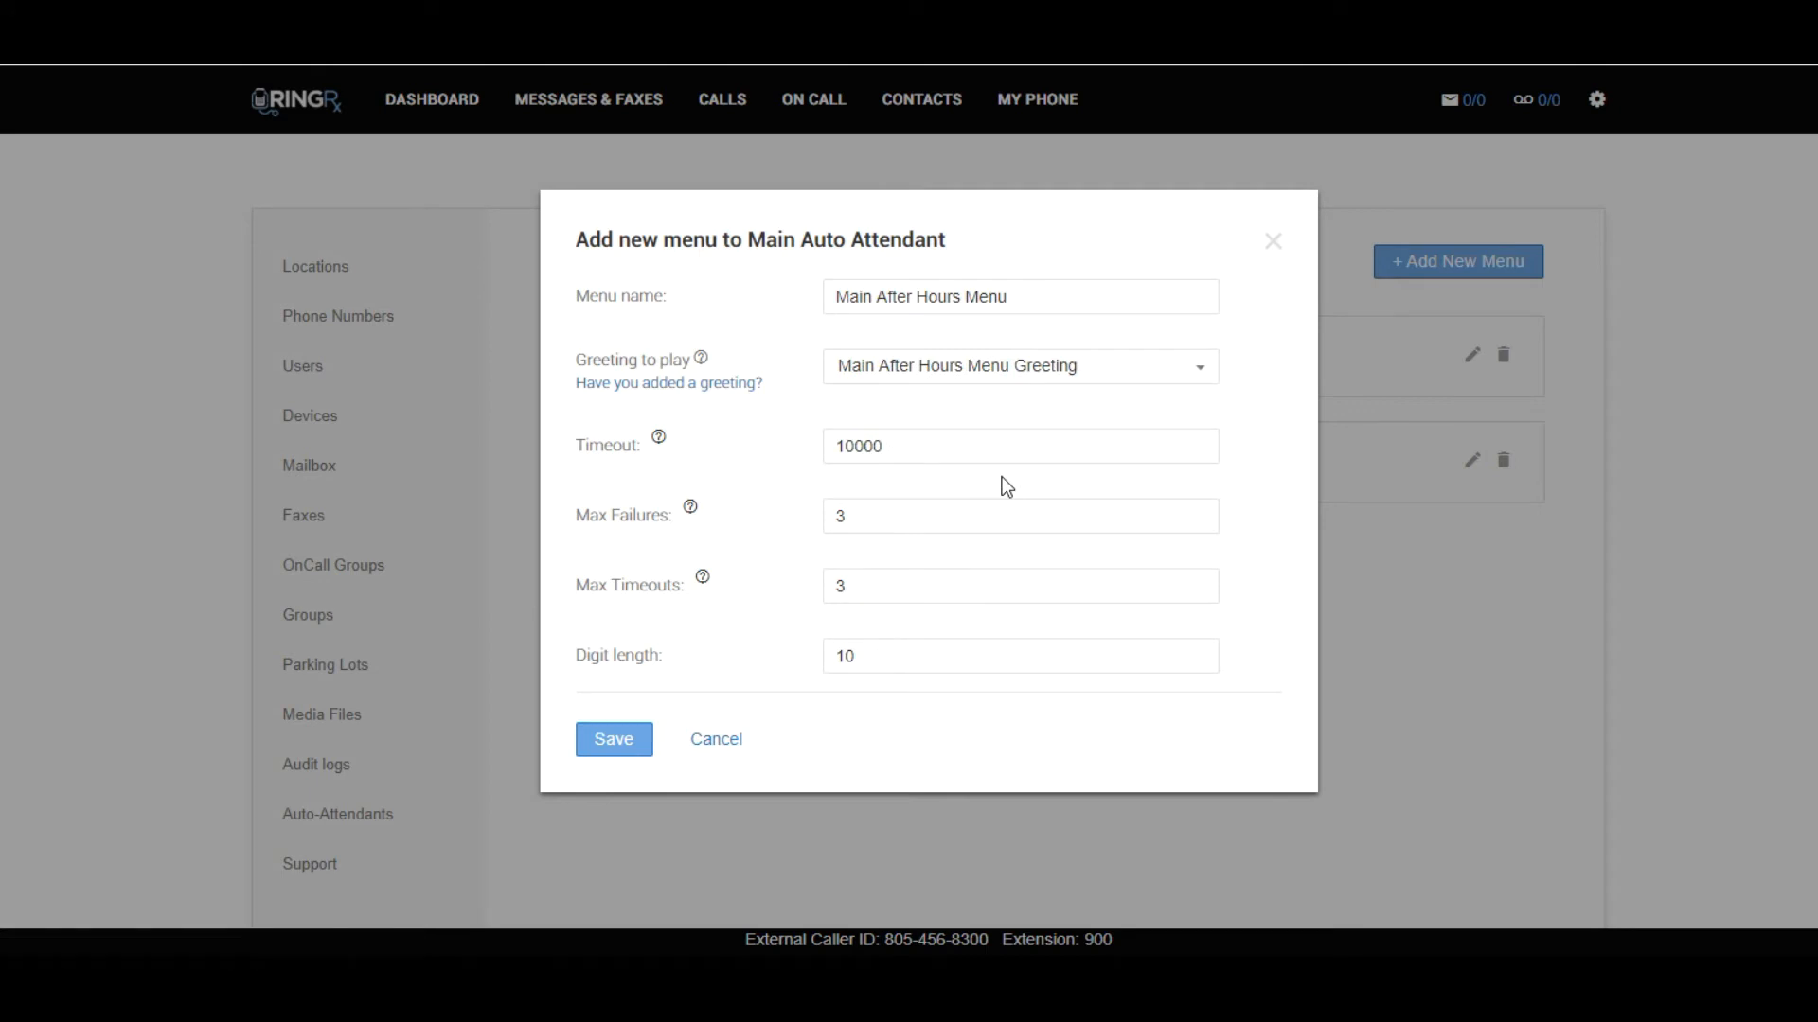
click(617, 740)
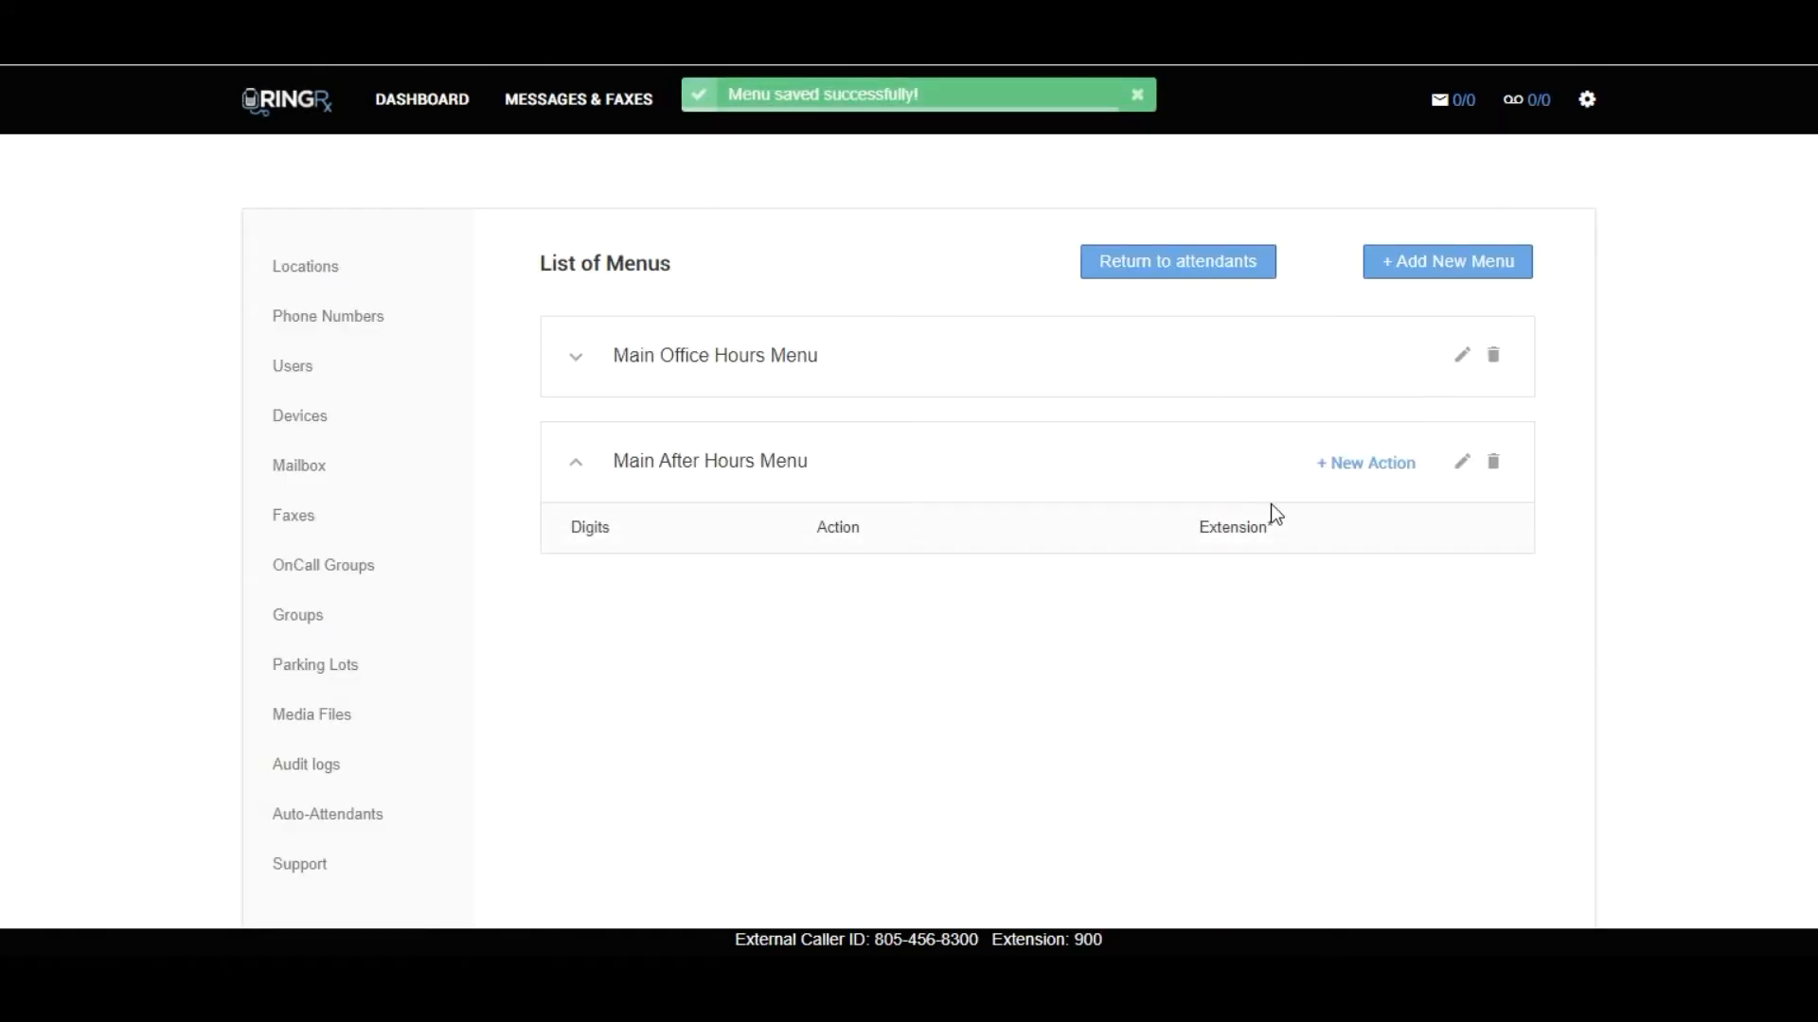
Add an action to Main After Hours Menu that transfers digit 1 to the Appointment voicemail box.
click(1326, 470)
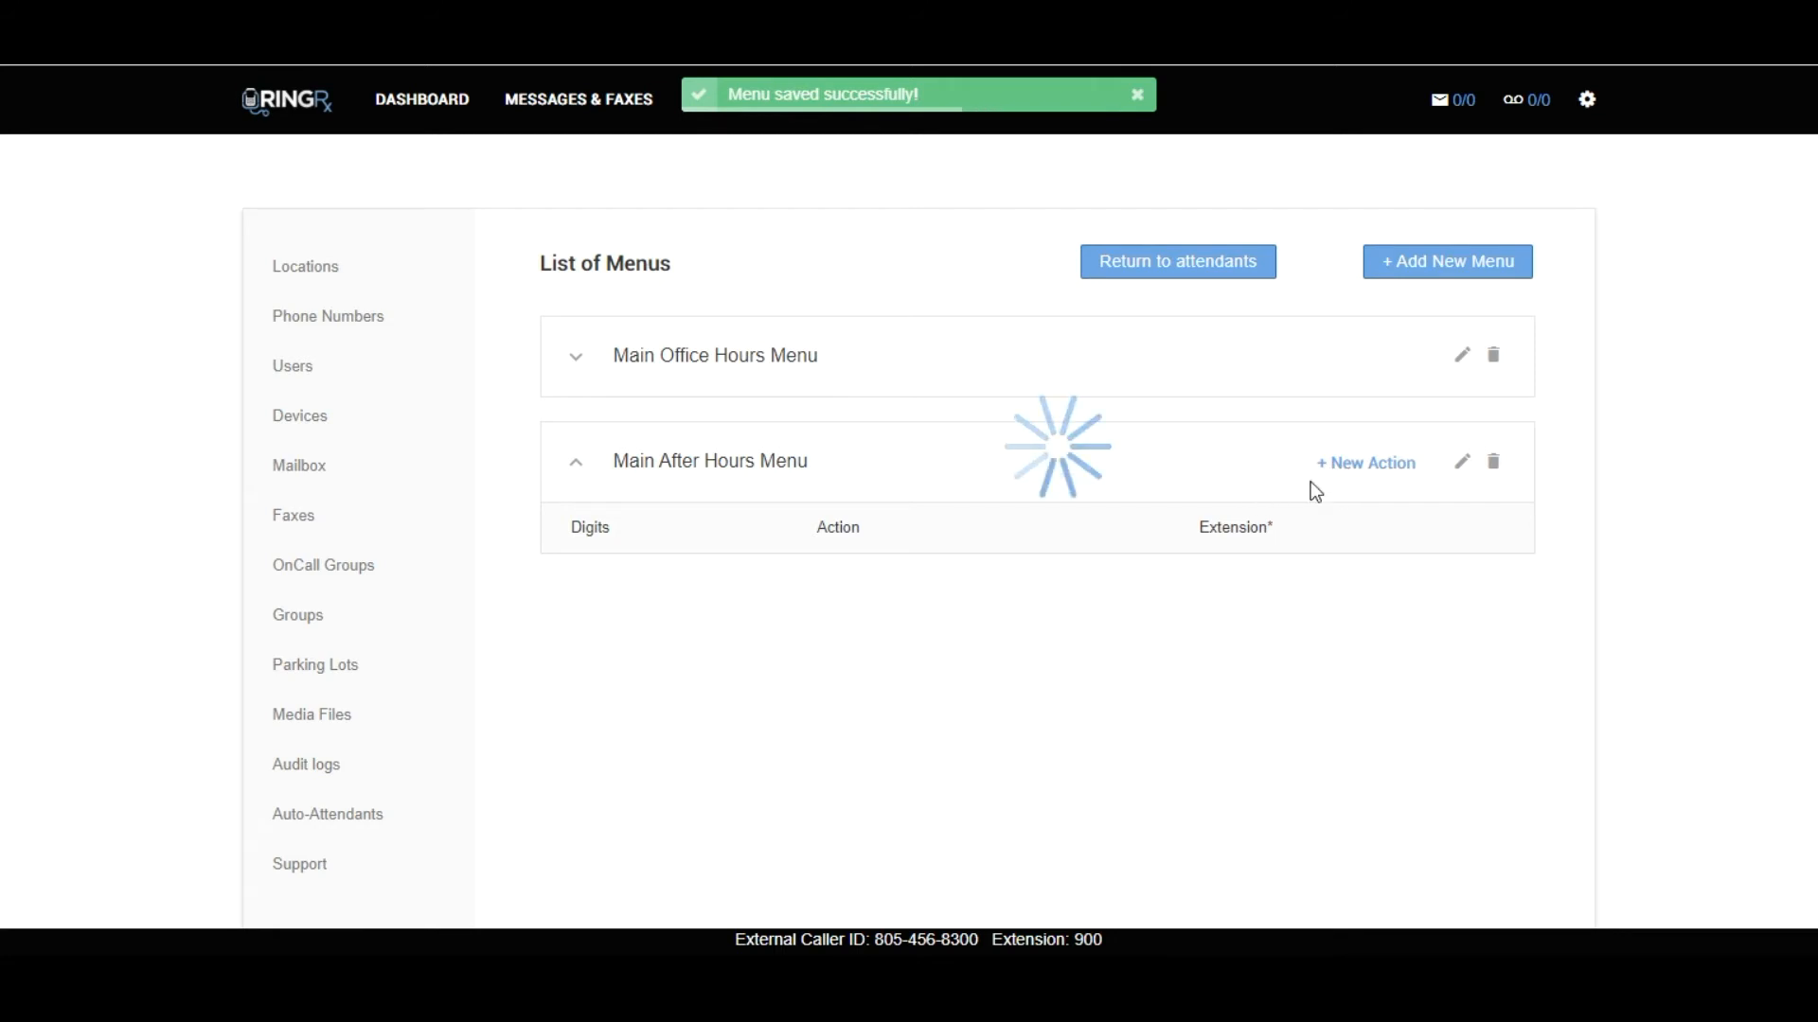
click(857, 407)
text(1)
click(982, 477)
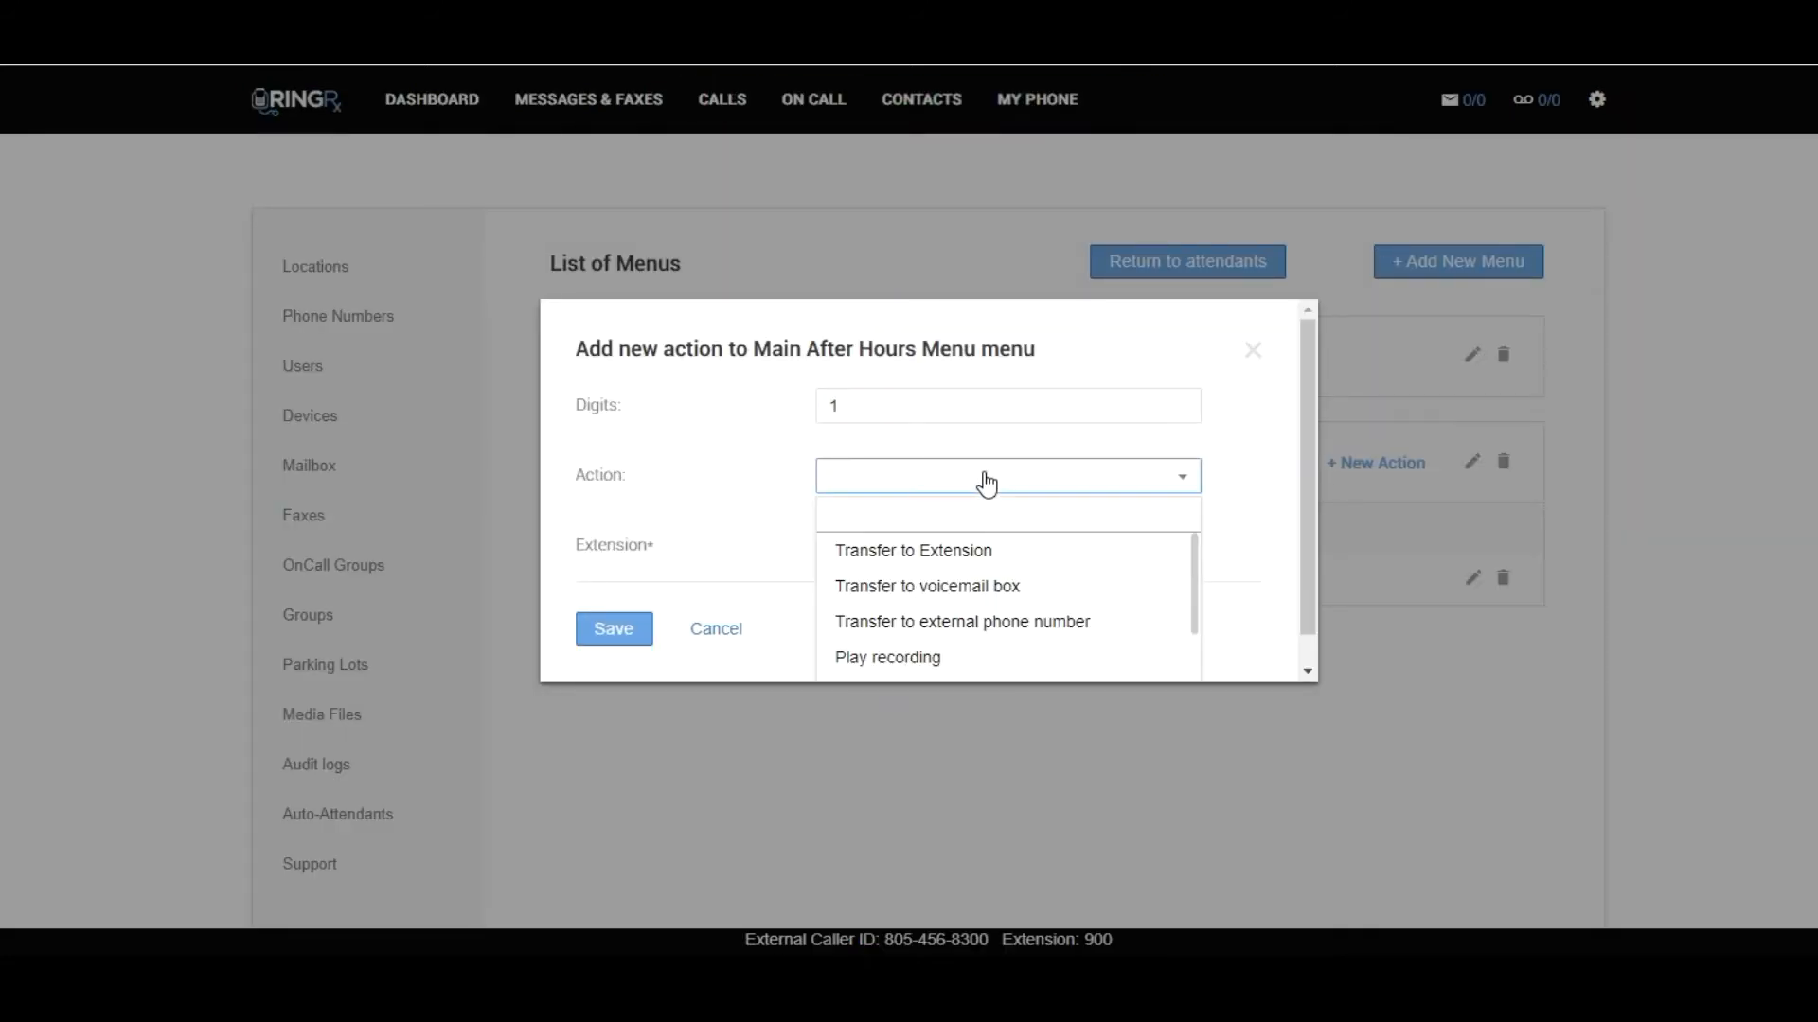
click(996, 589)
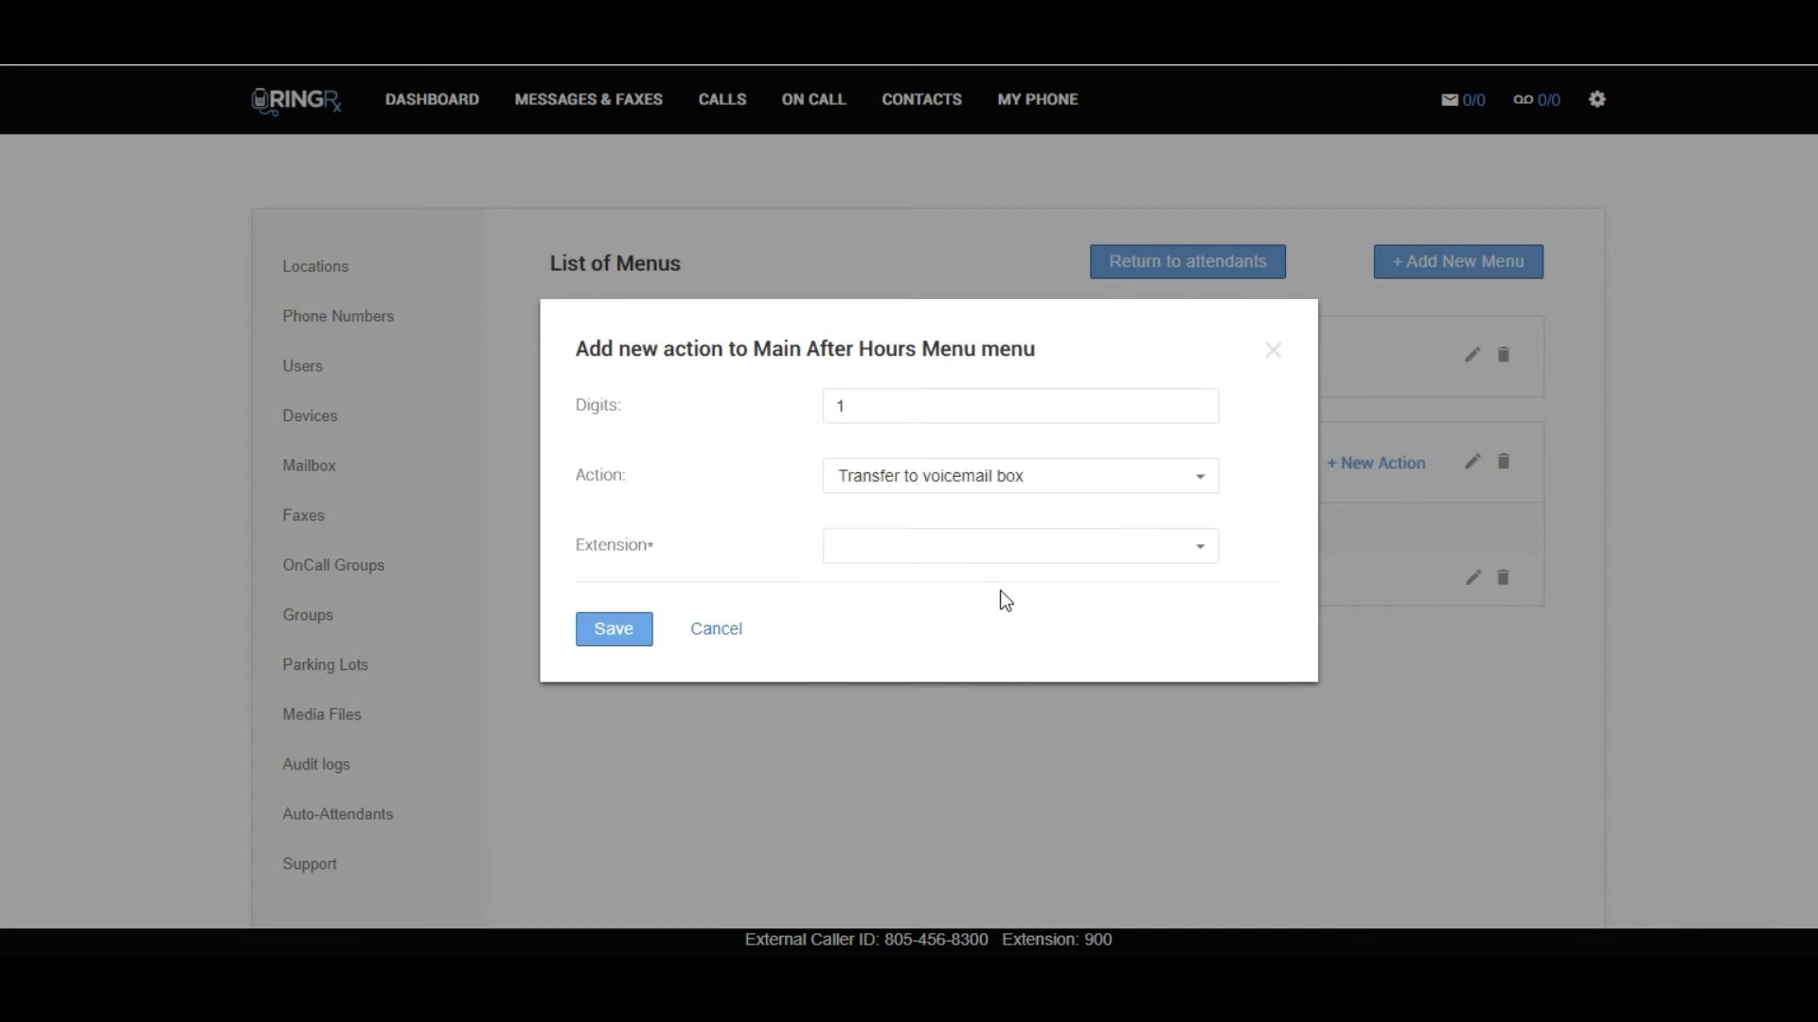
click(1124, 566)
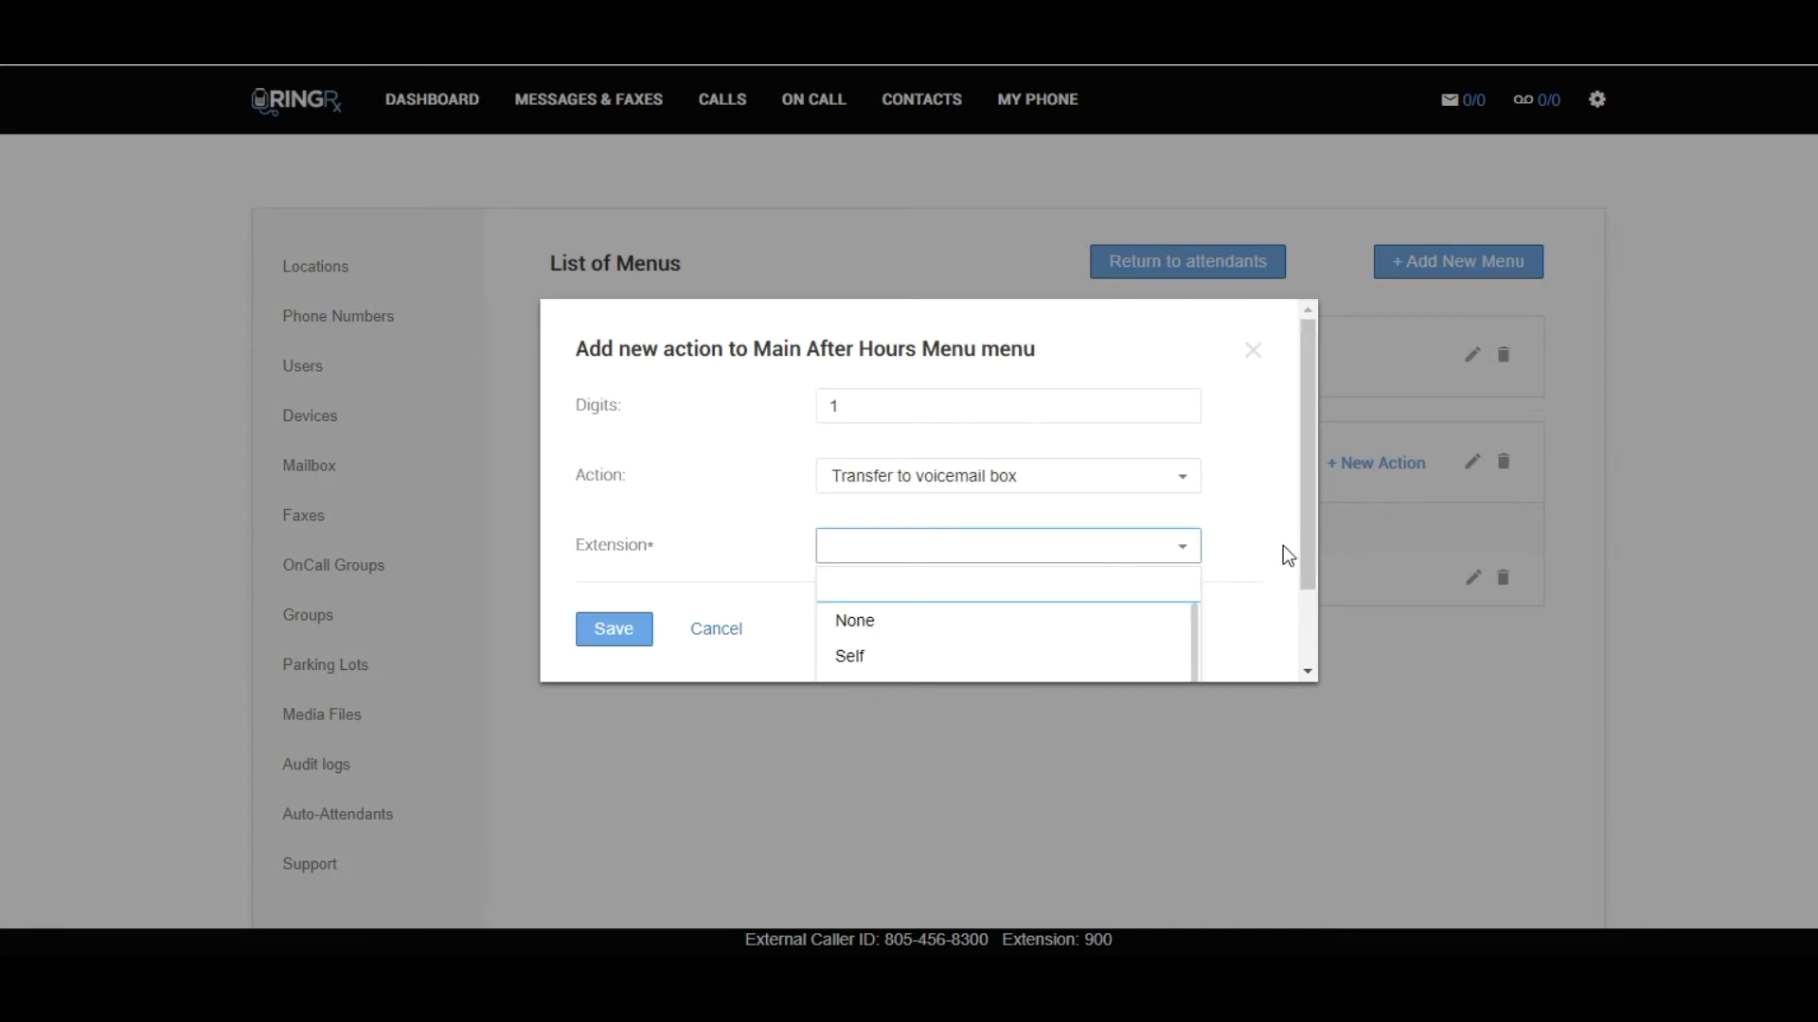
drag(1304, 525, 1301, 629)
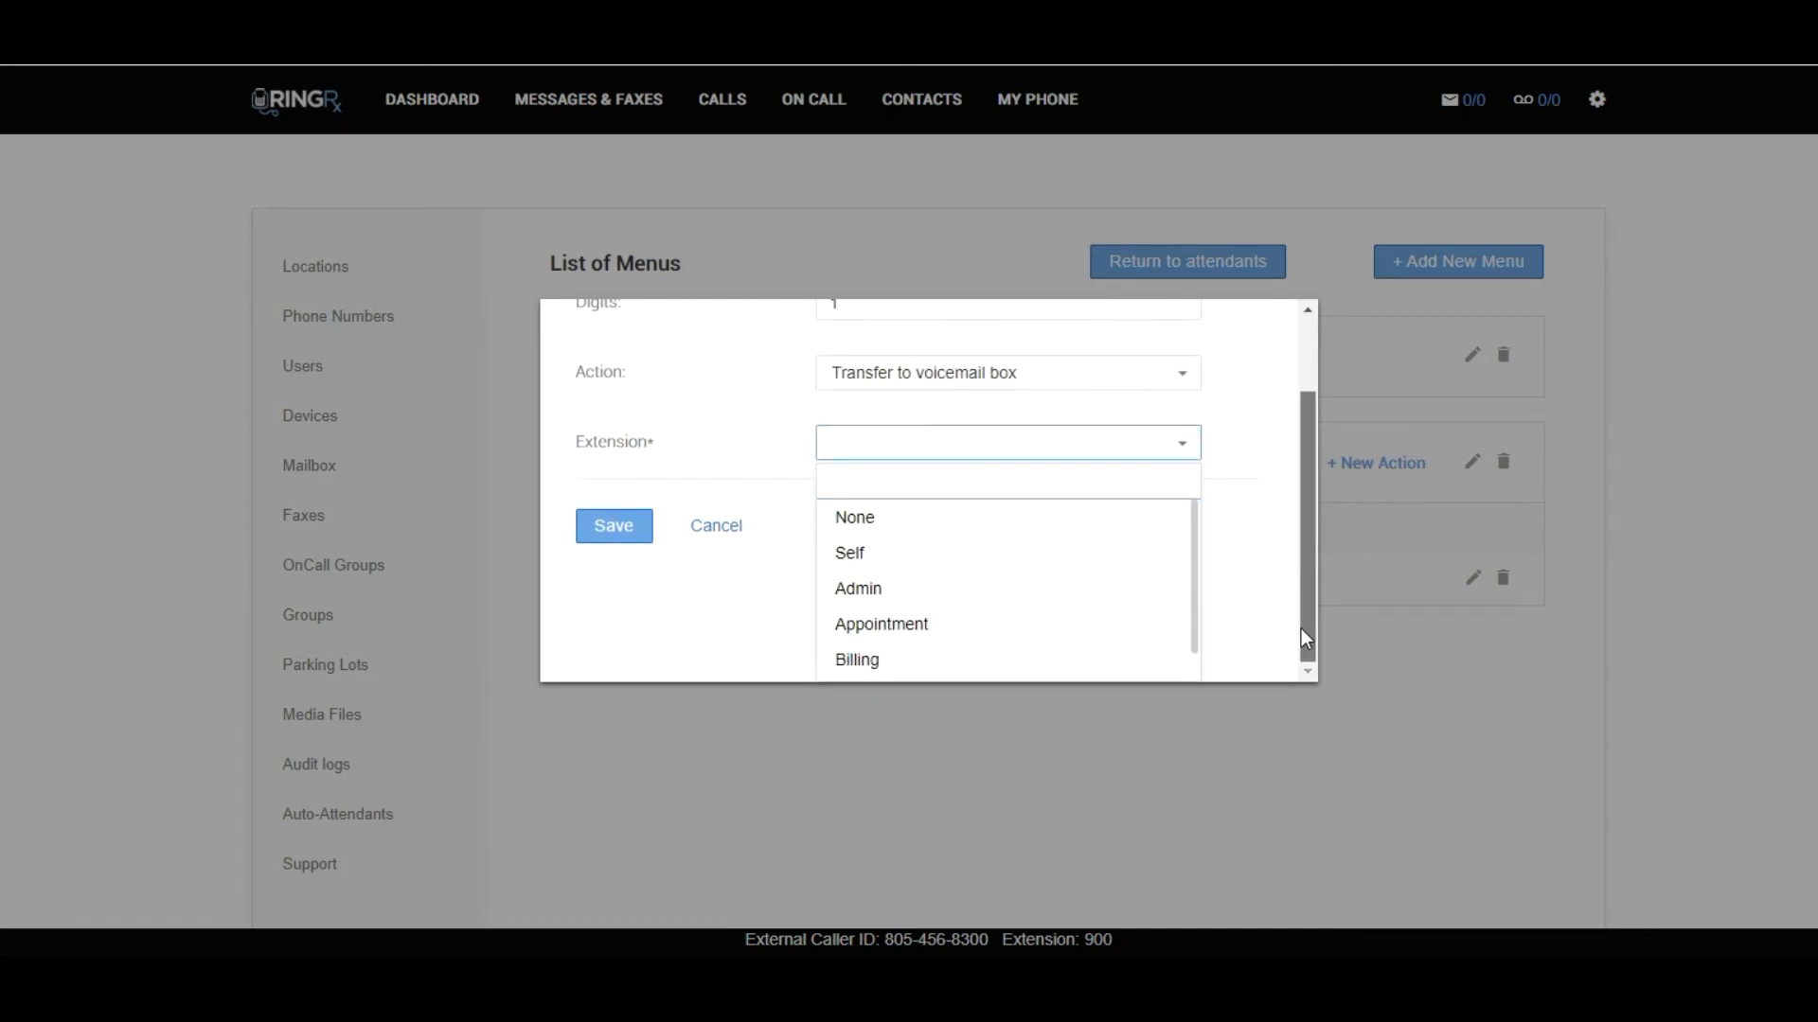
click(881, 625)
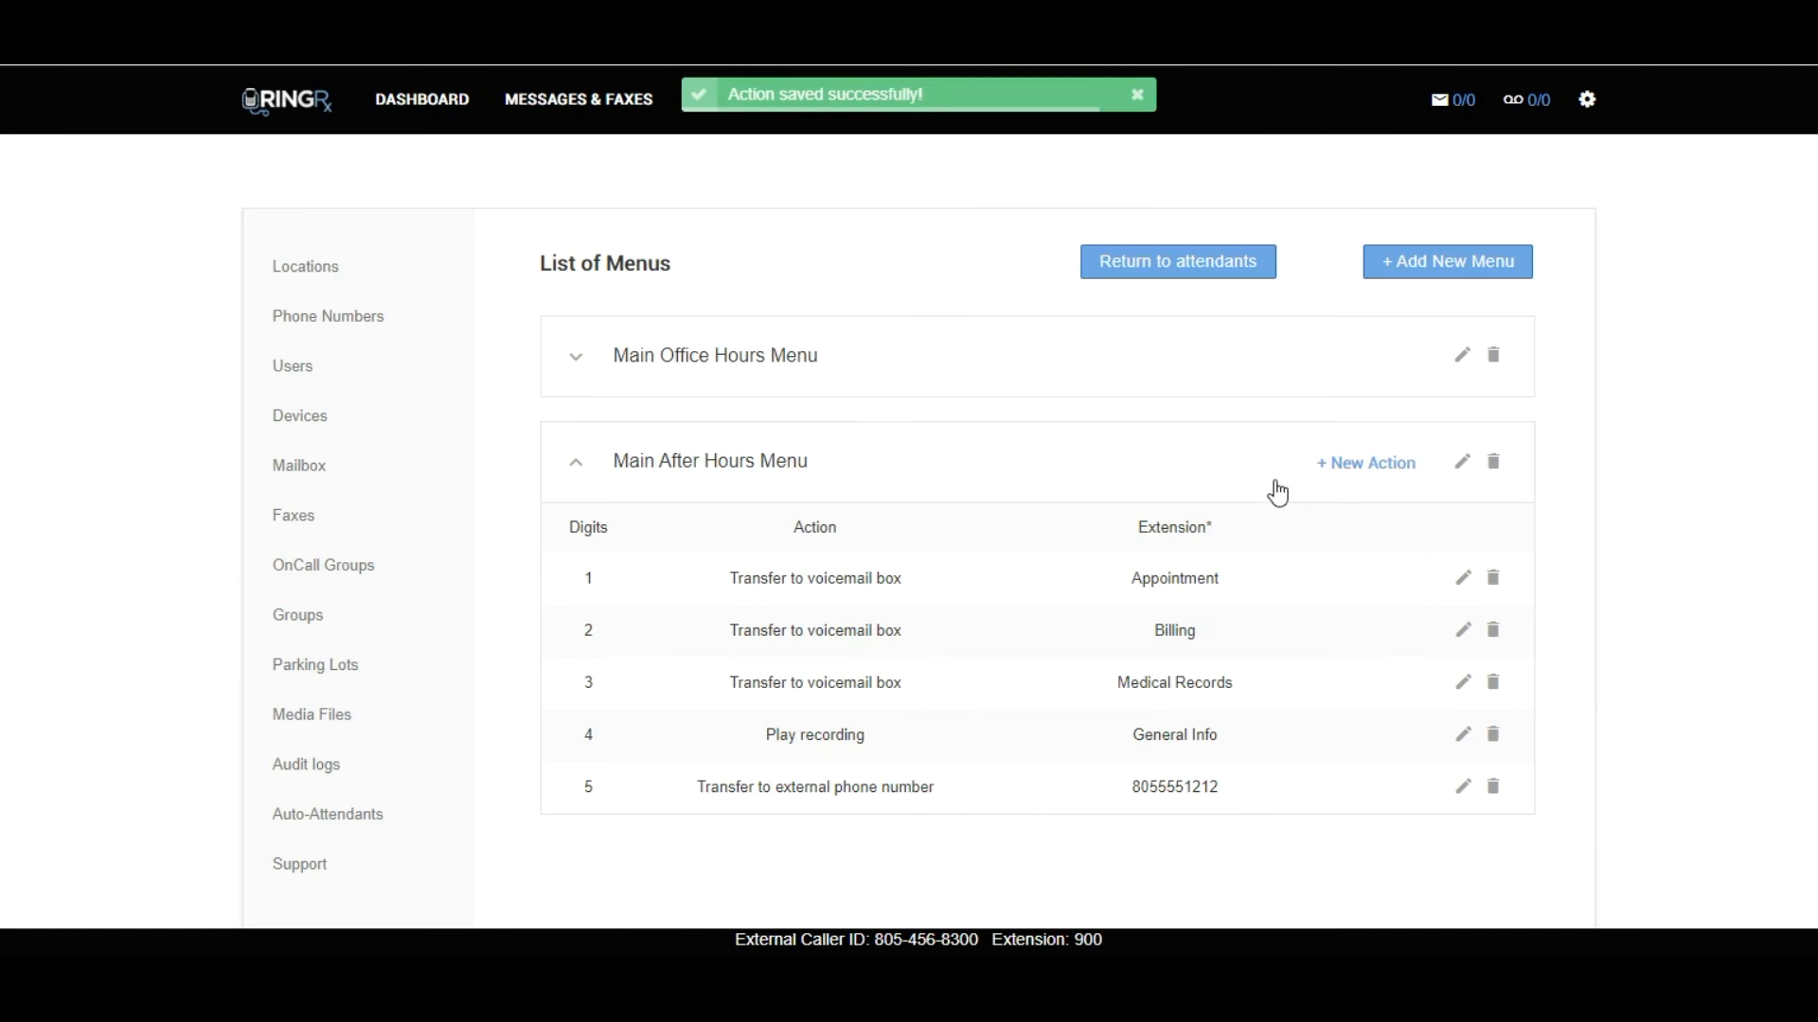
Return to the auto-attendants and start Main Auto Attendant's first schedule, named Main Office Hours Schedule, with Main Office Hours Menu.
click(1154, 467)
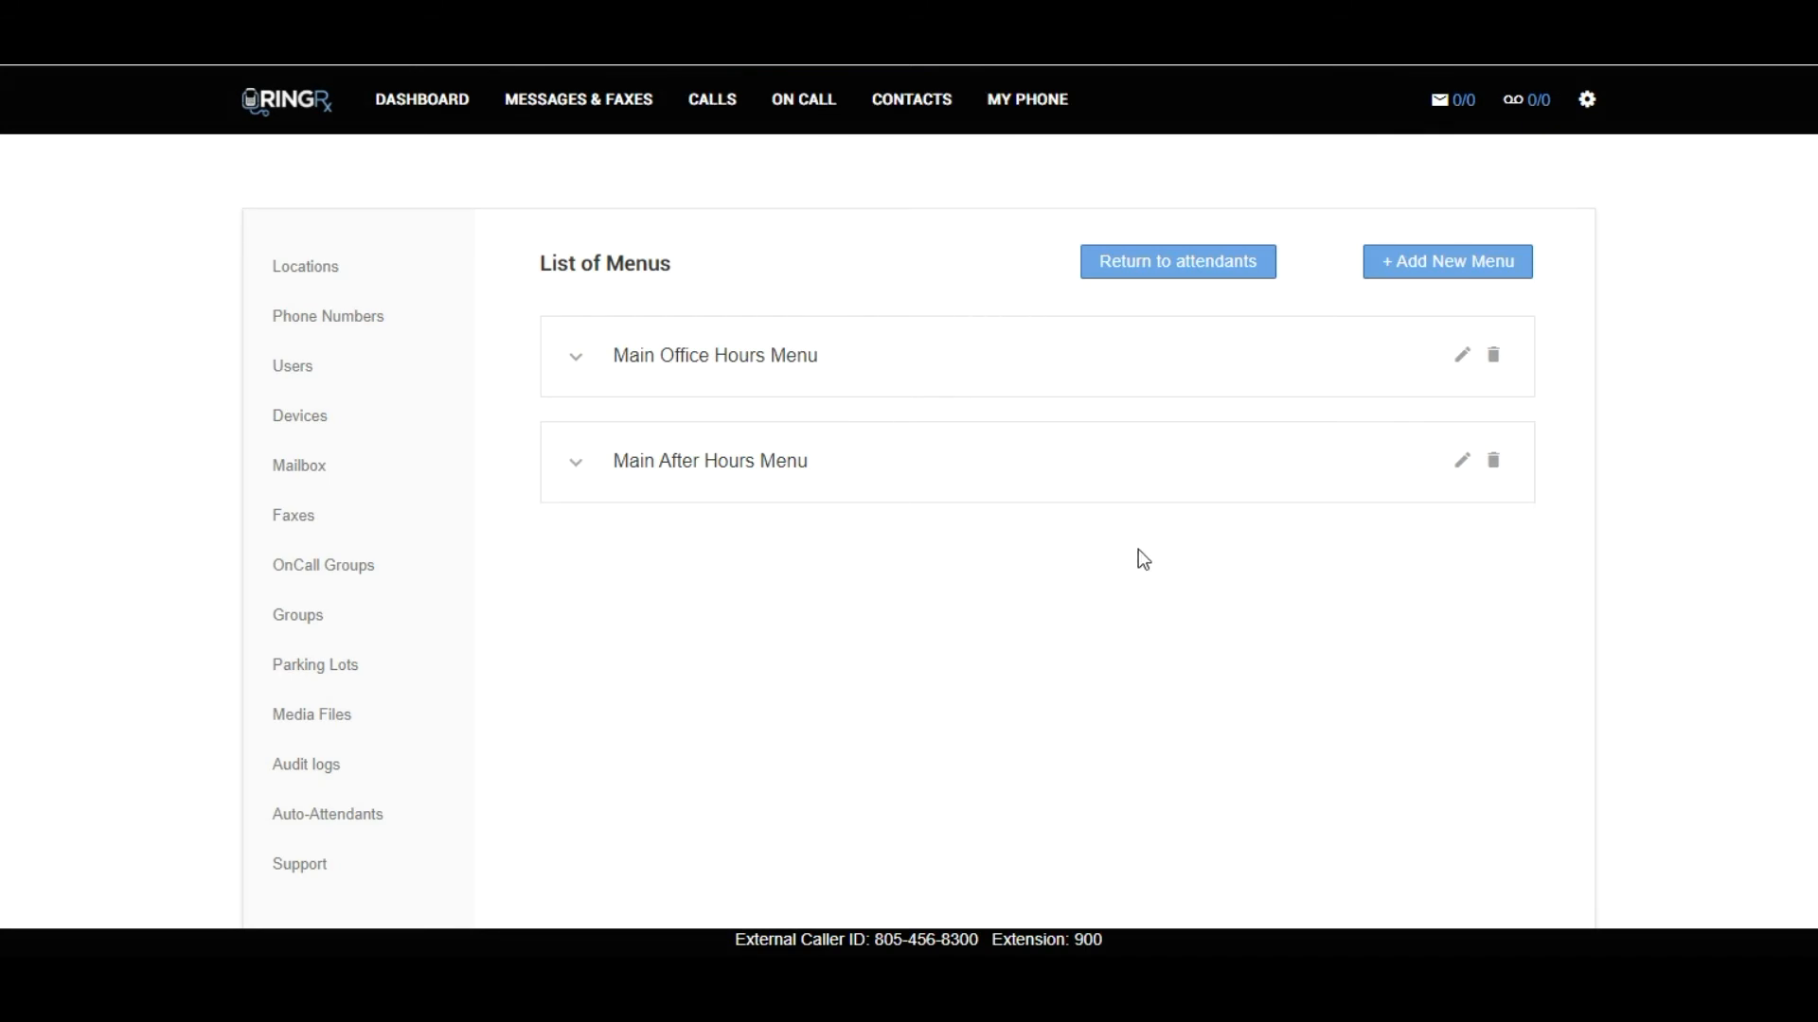
click(1169, 272)
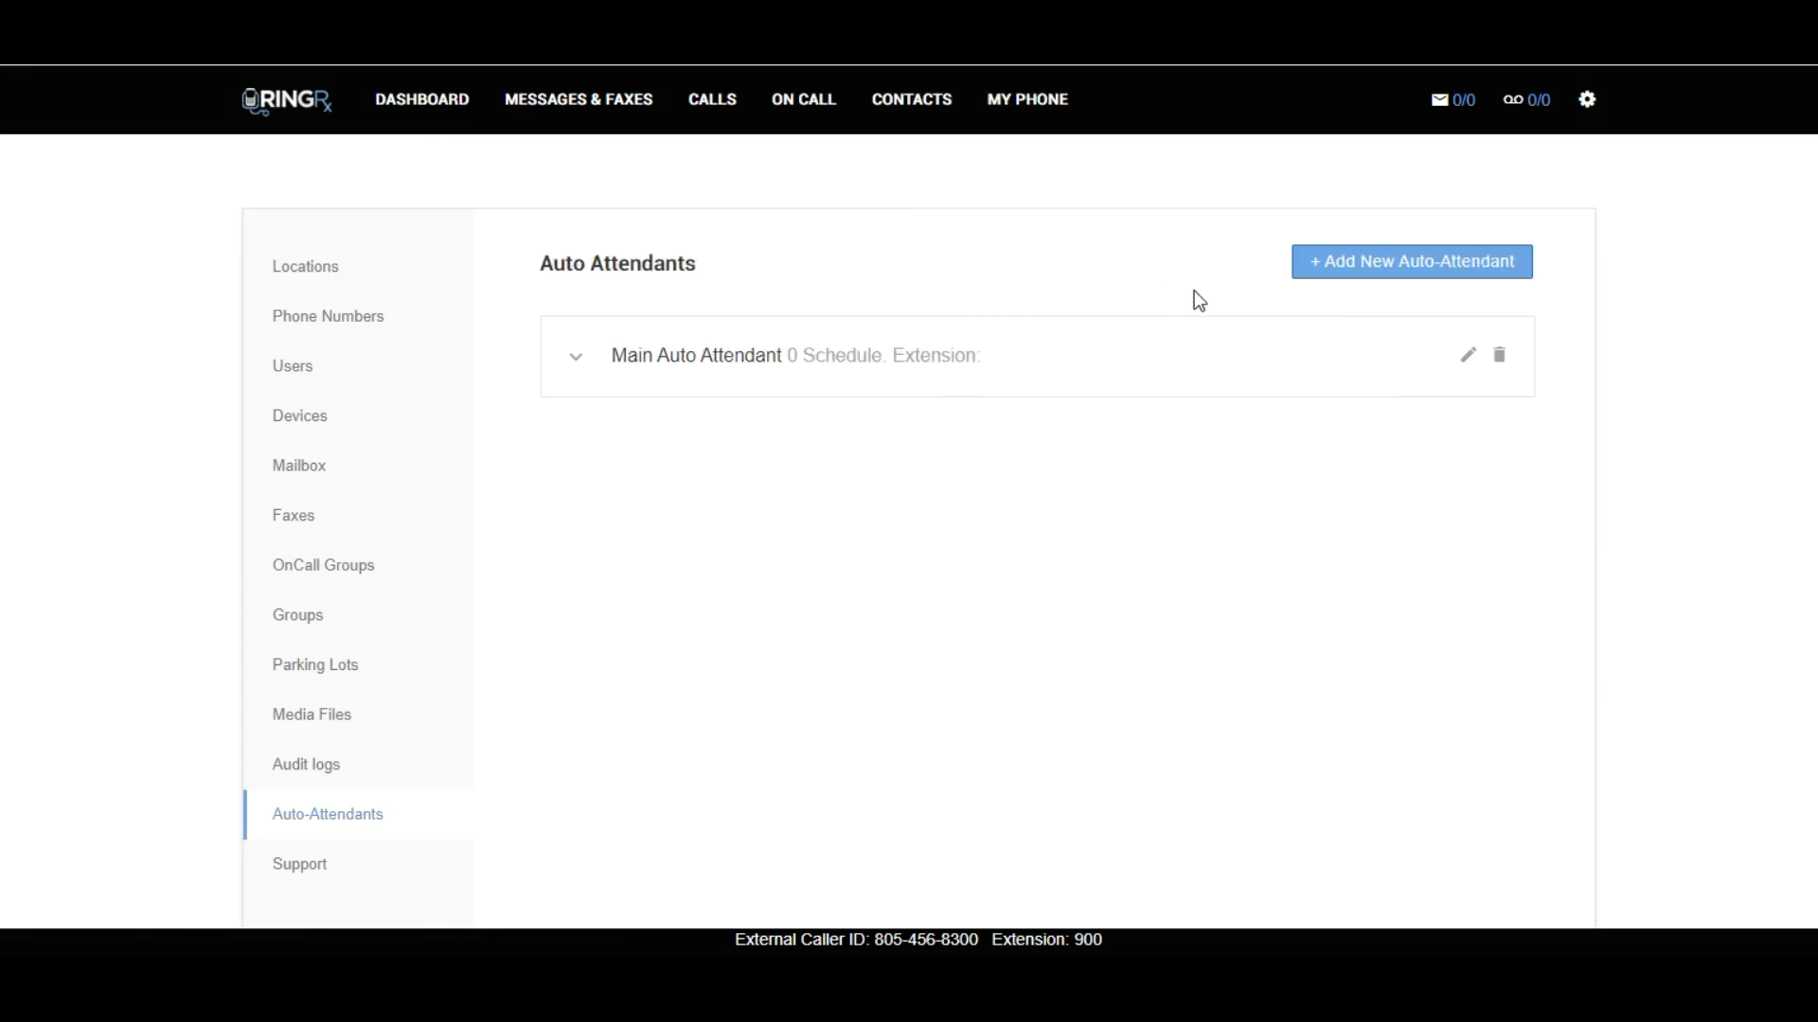
click(1094, 375)
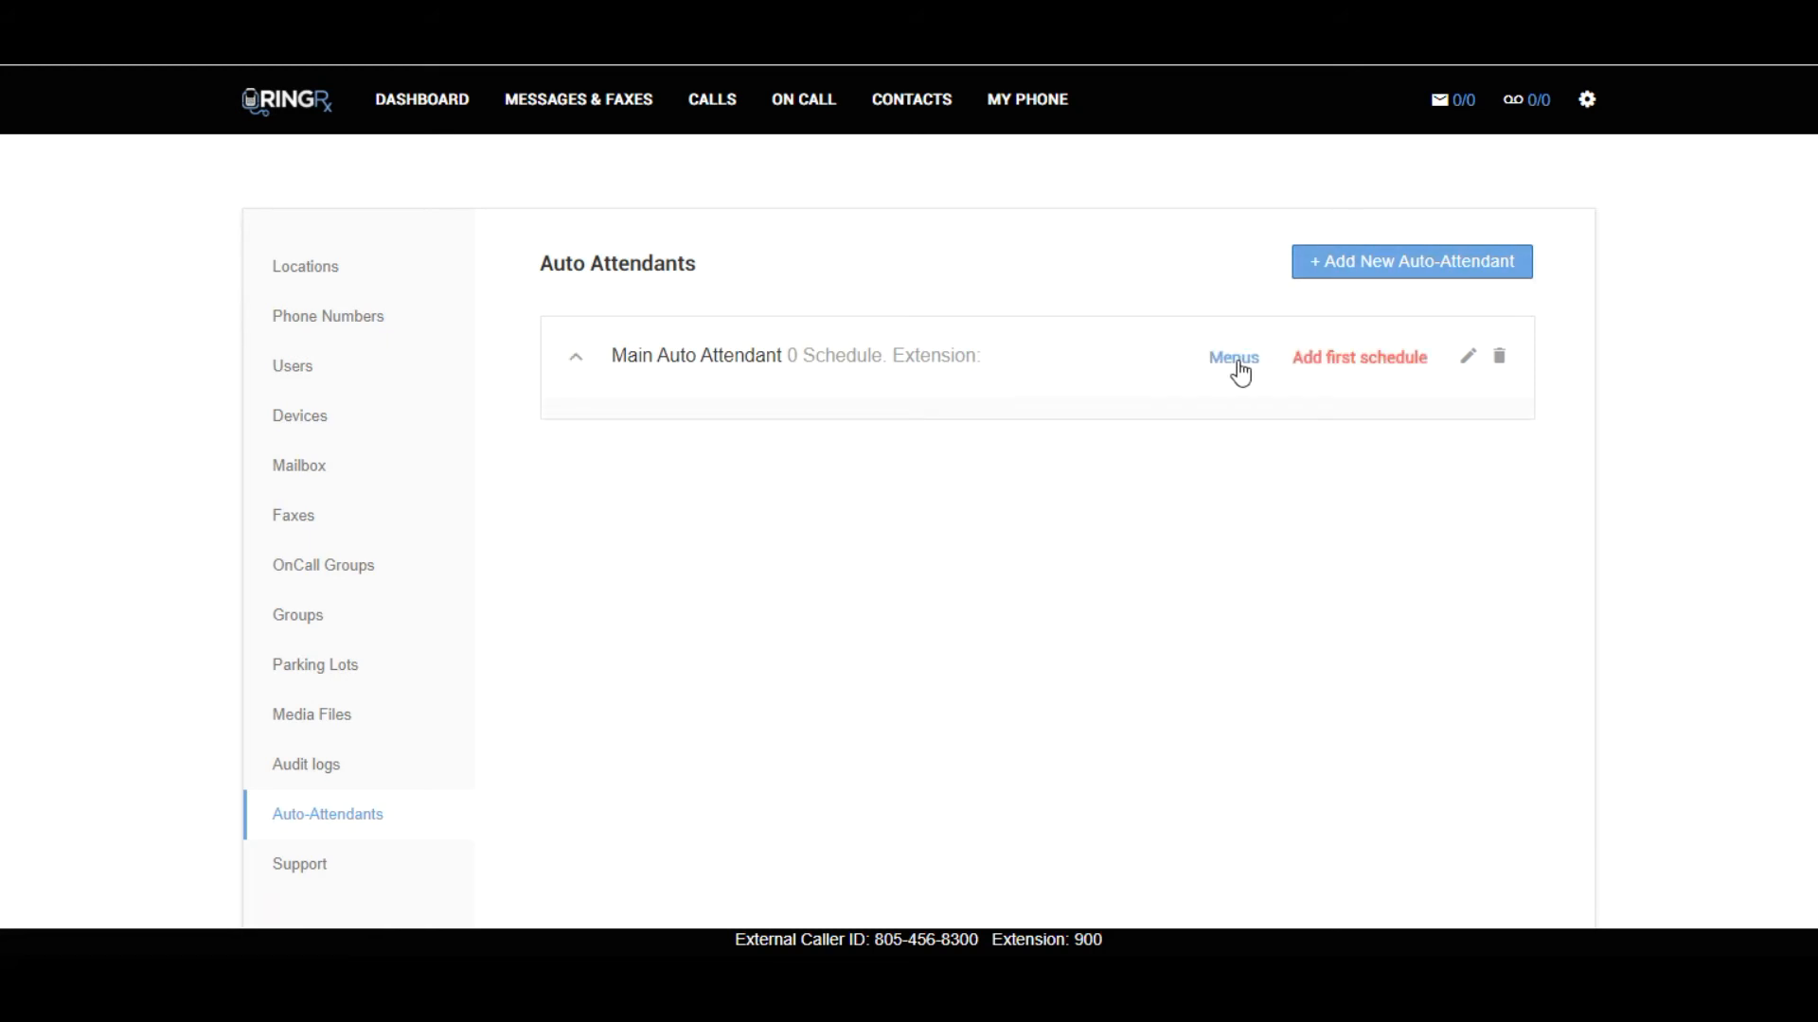
click(1327, 367)
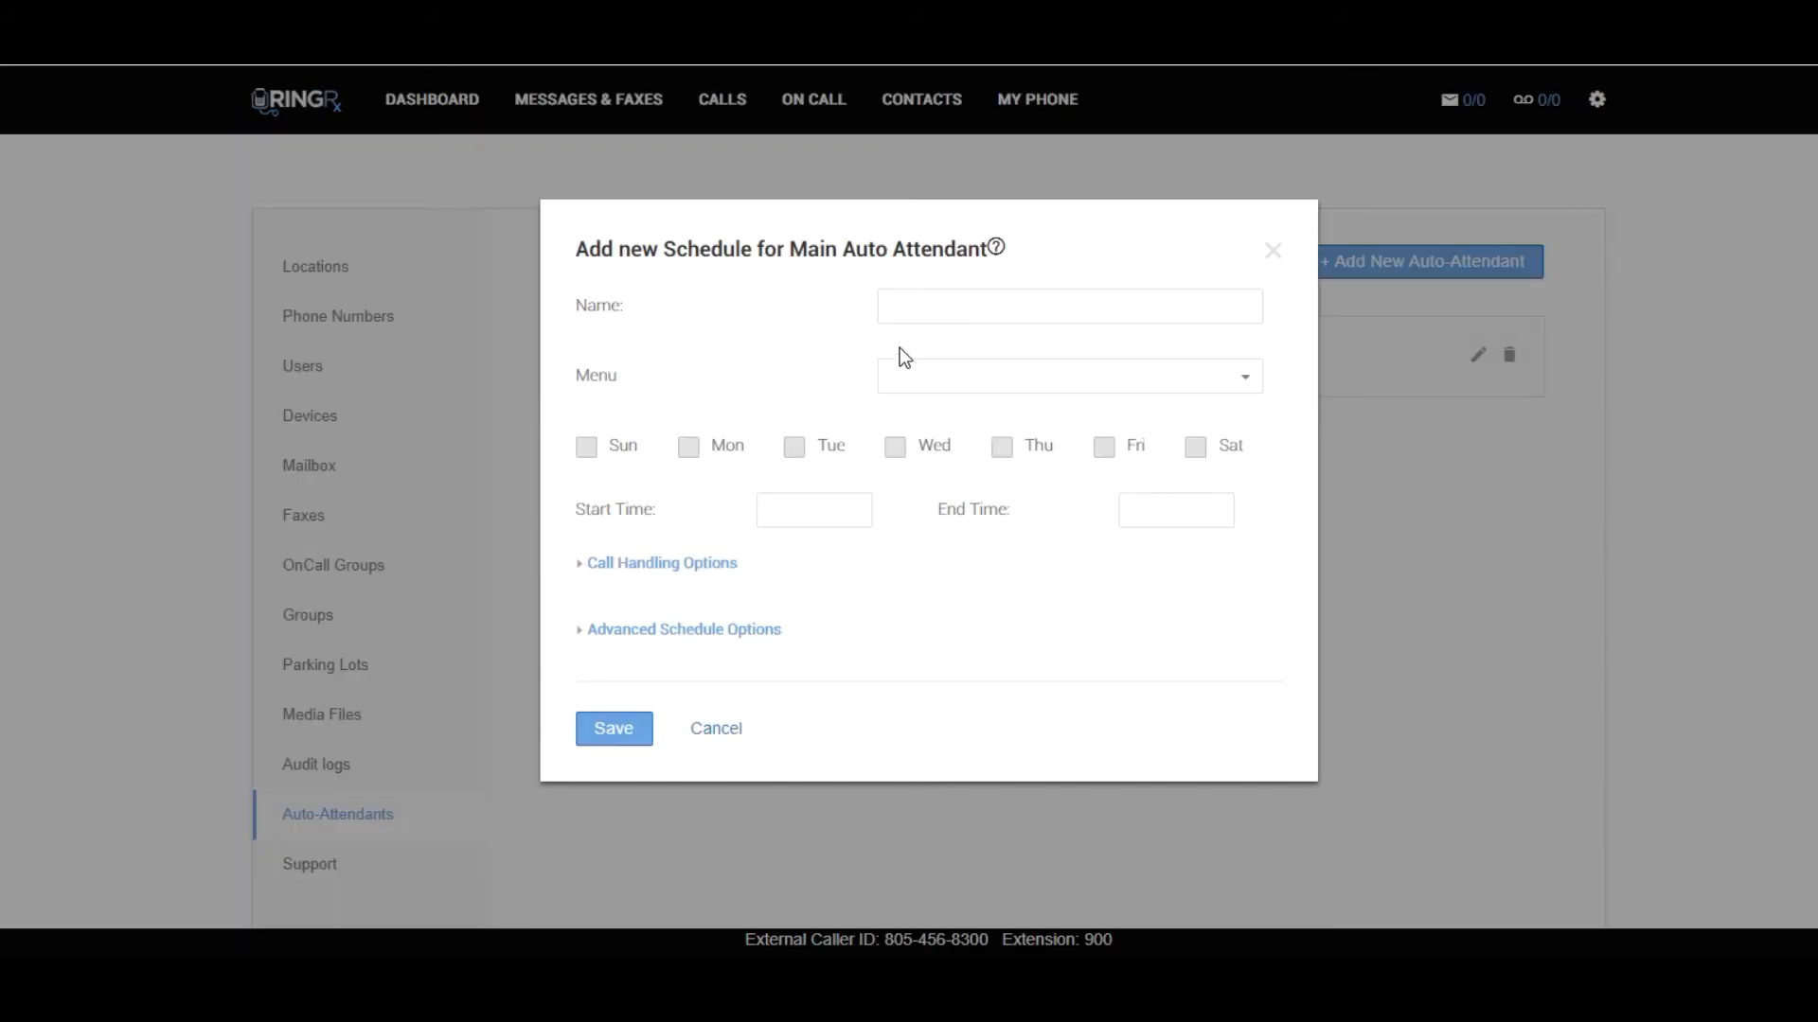
click(919, 313)
text(Main)
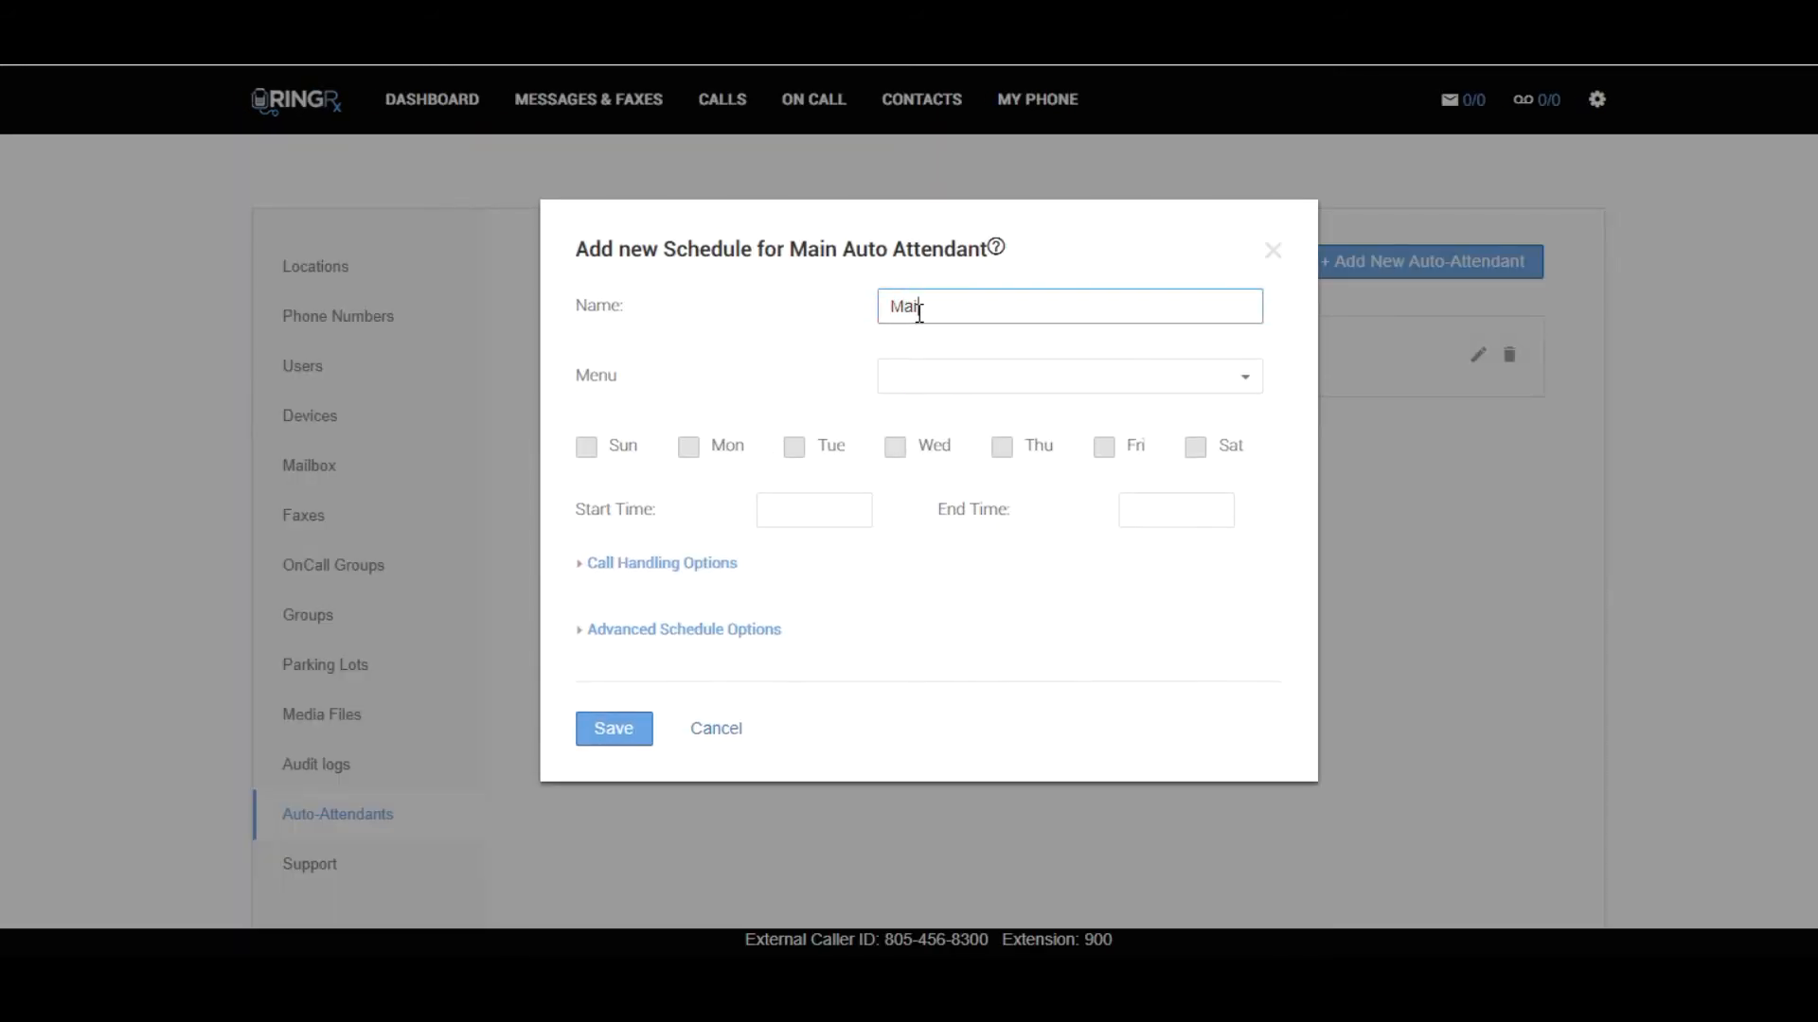
text( Office Hours Schedule)
click(1010, 384)
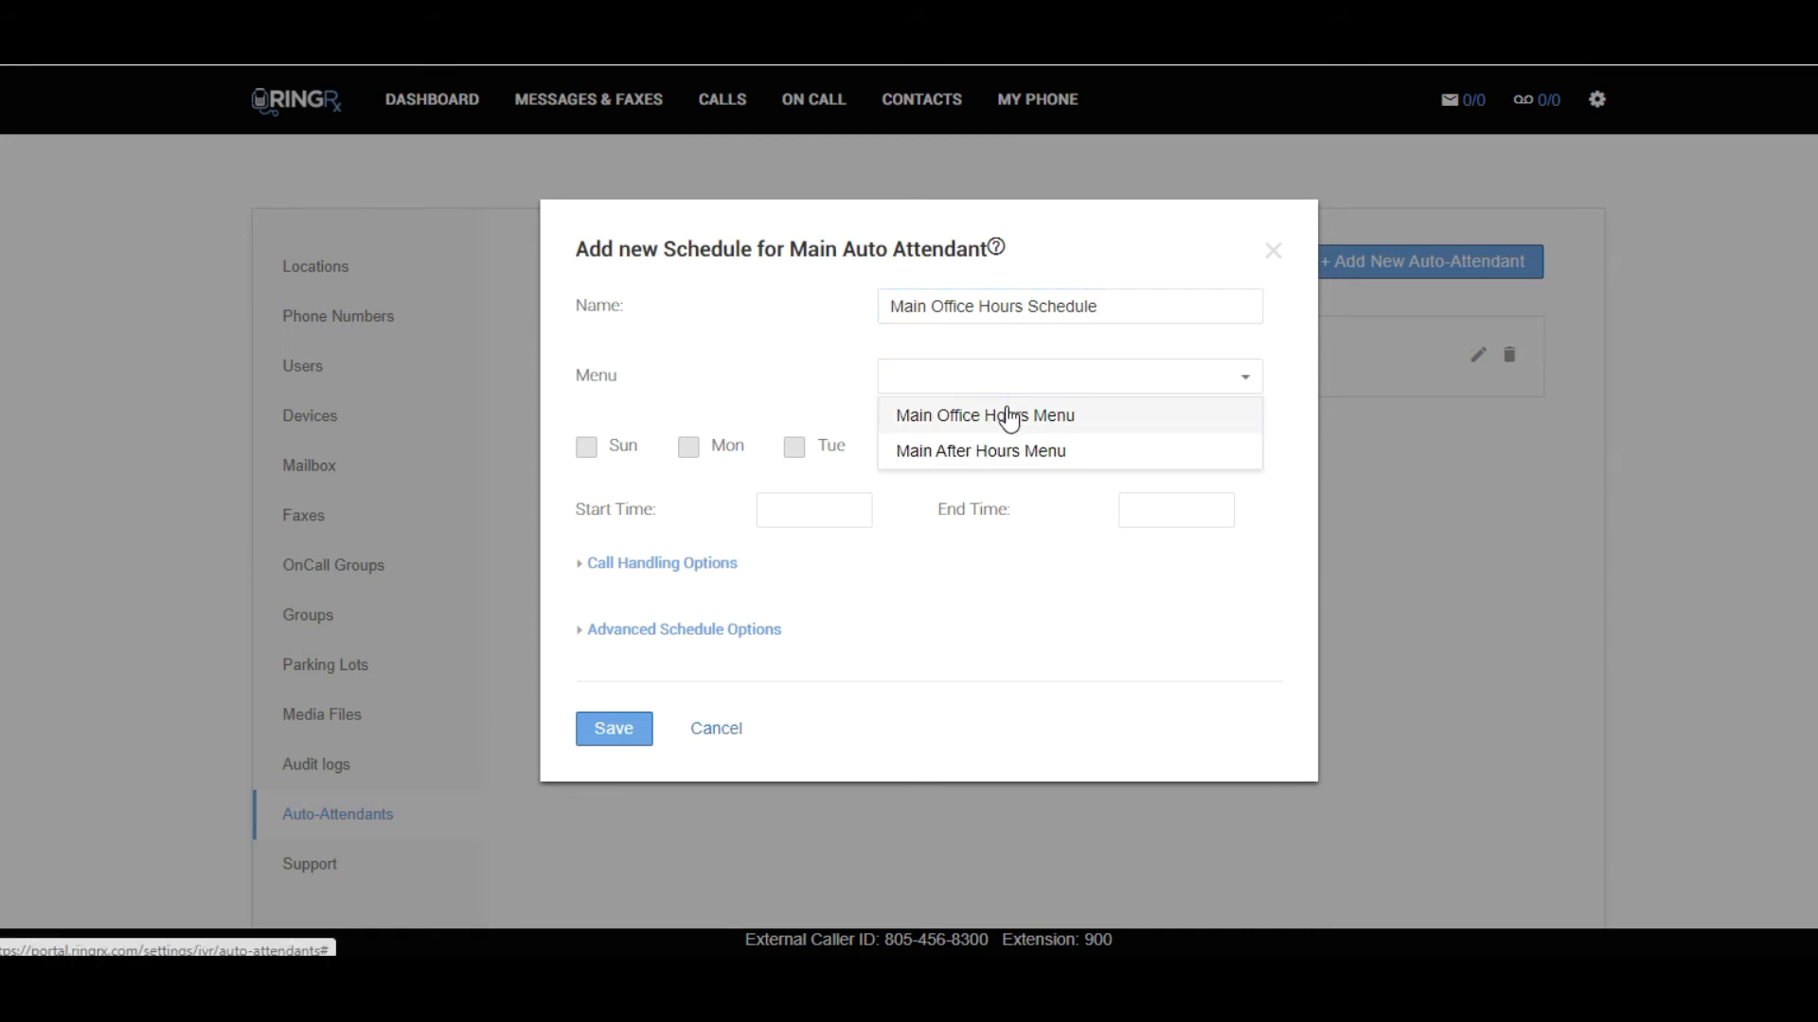
click(1007, 413)
Make the office hours schedule active Monday to Friday from 09:00 AM to 05:00 PM and save it.
click(791, 449)
click(1002, 449)
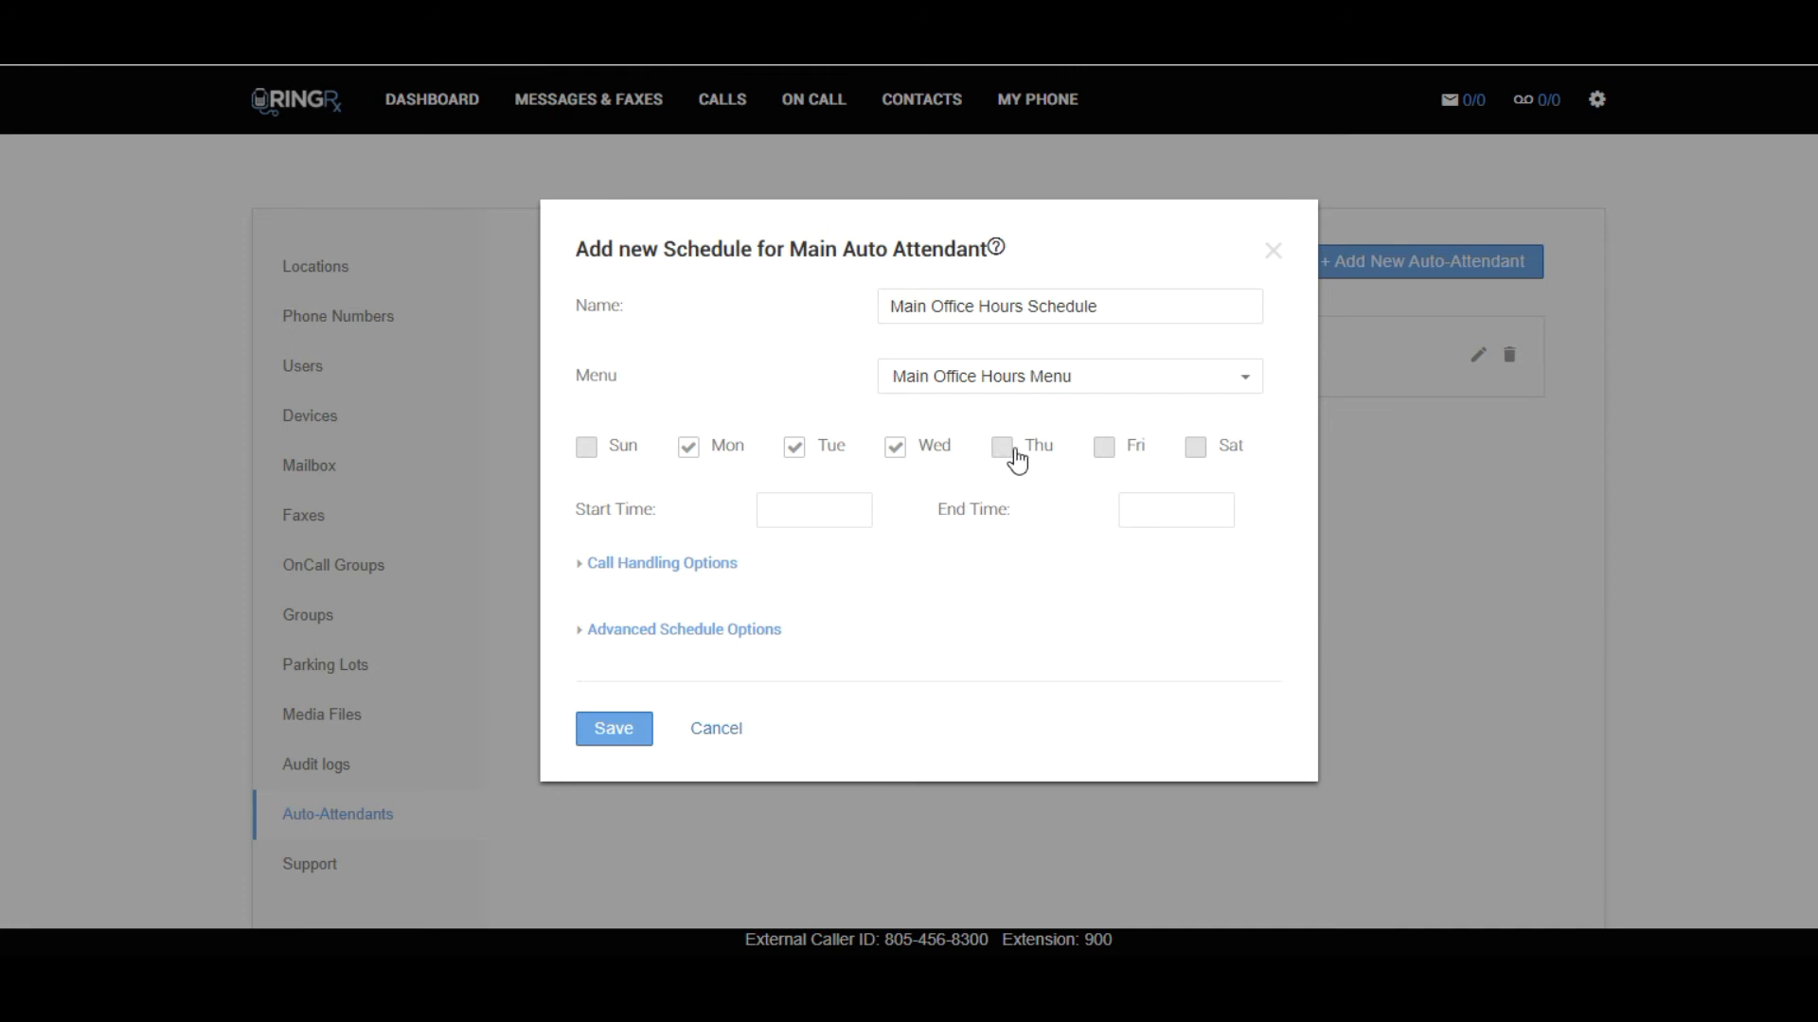
click(1102, 449)
click(823, 506)
click(823, 506)
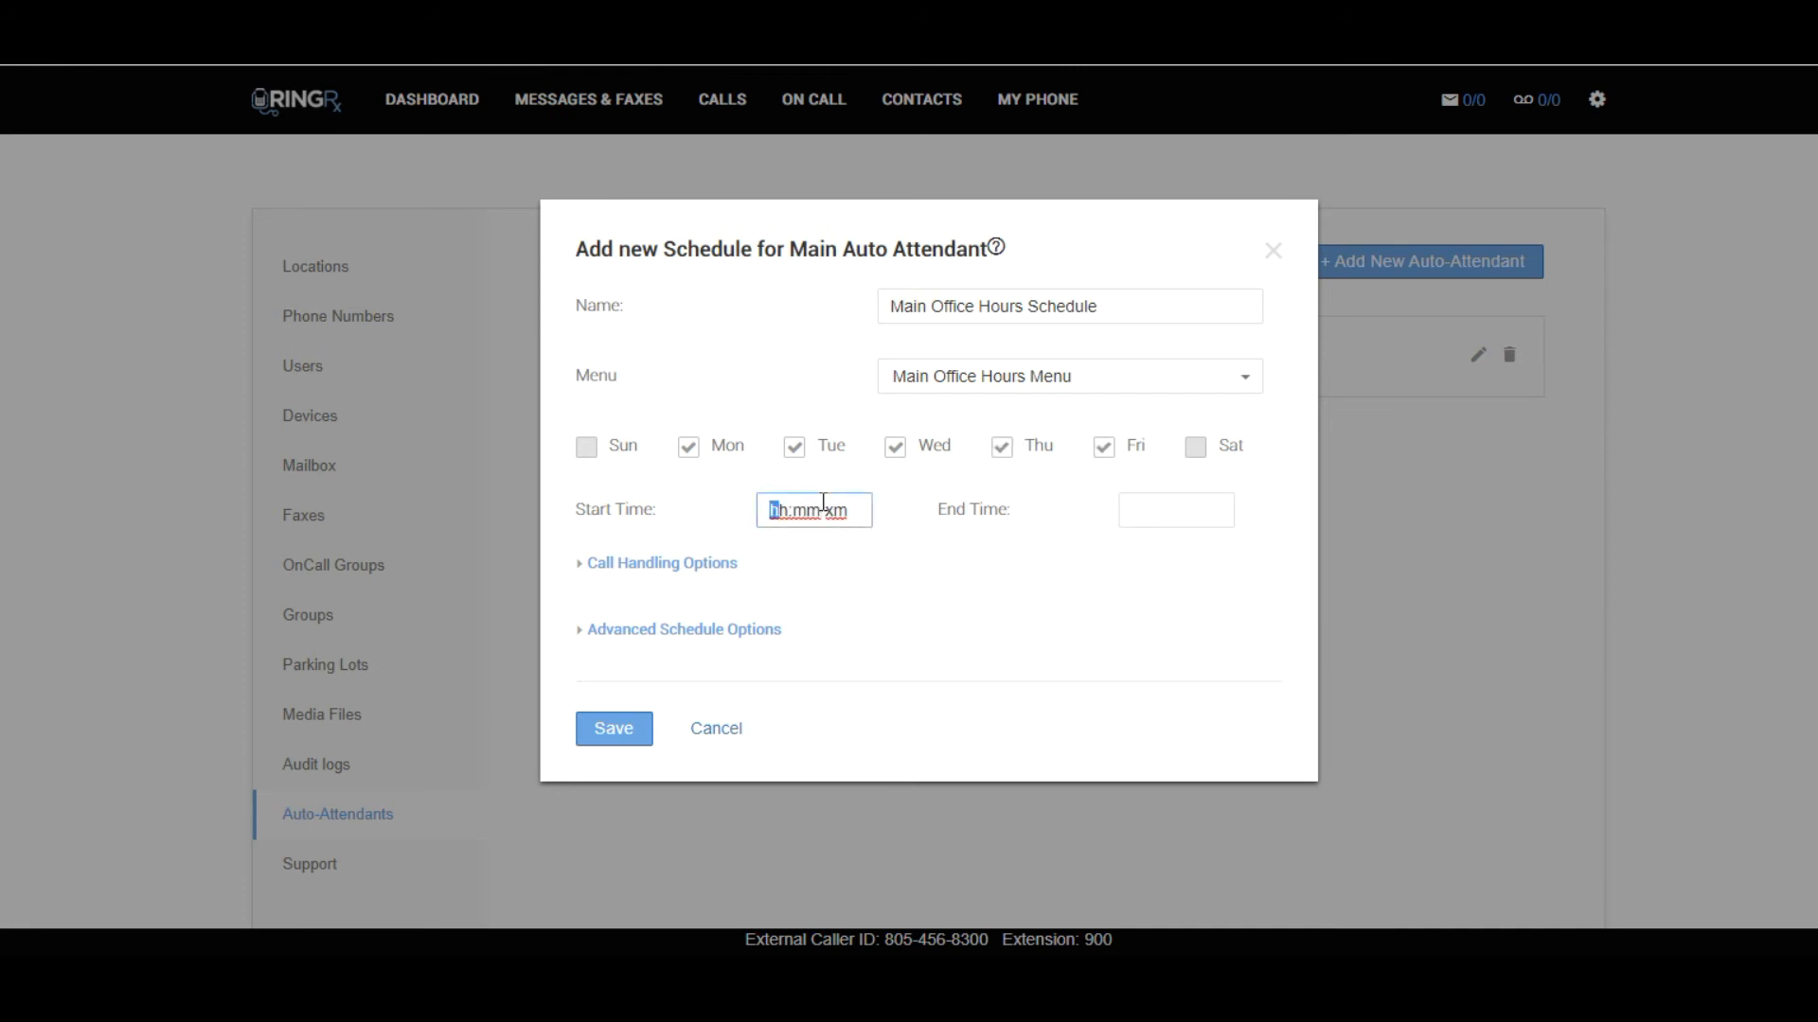
text(09:00 )
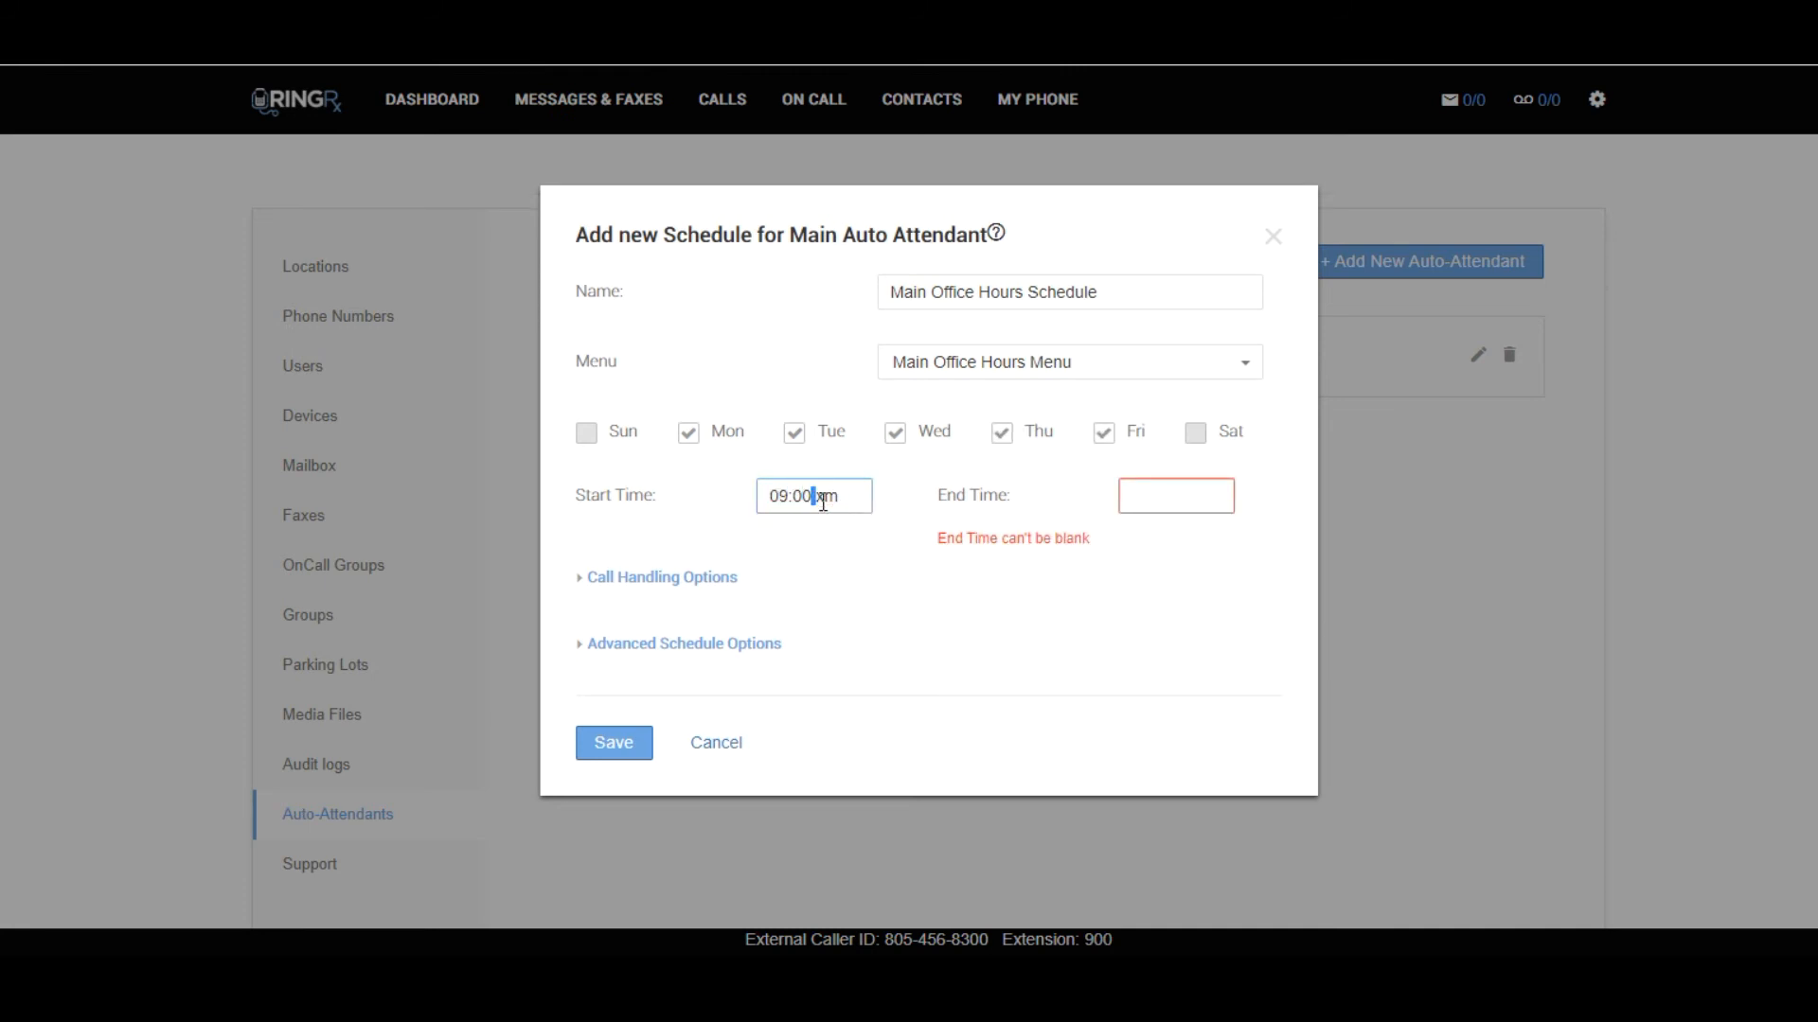
text(a)
click(1136, 495)
text(0500p)
click(621, 734)
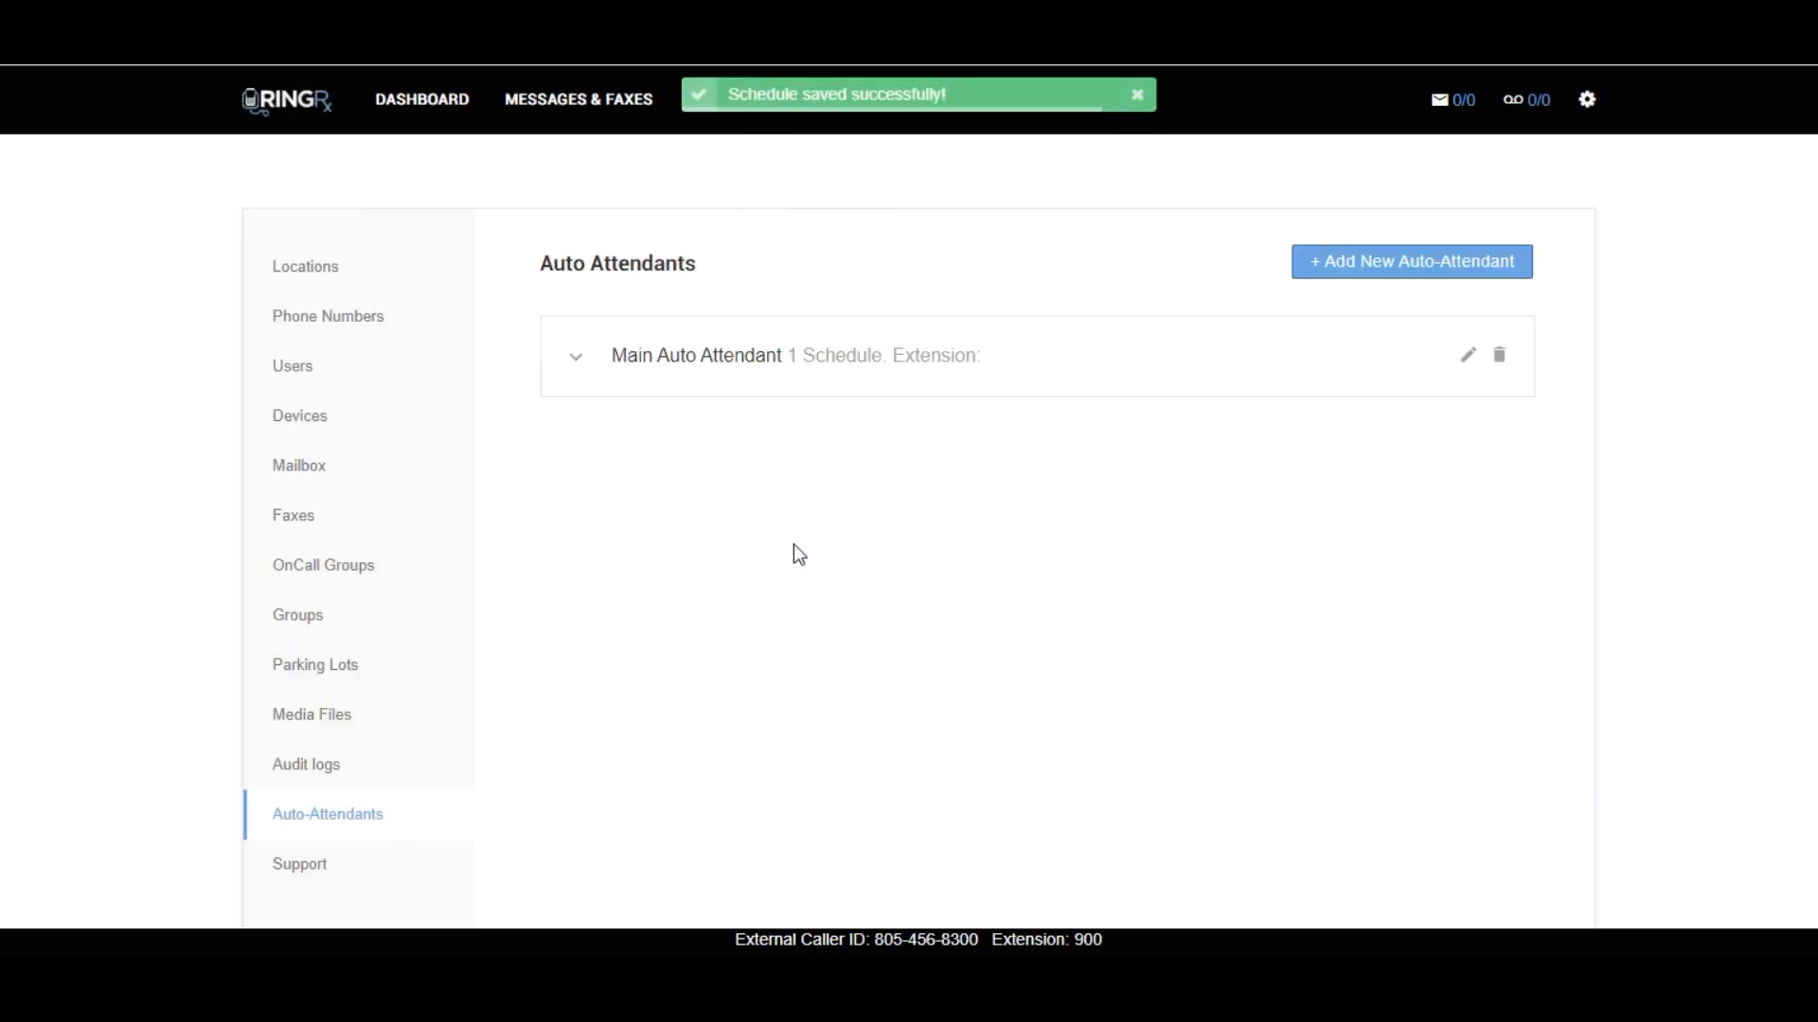
Add a second schedule to Main Auto Attendant named Main after hours schedule, using Main After Hours Menu without day or time limits, and save it.
click(895, 364)
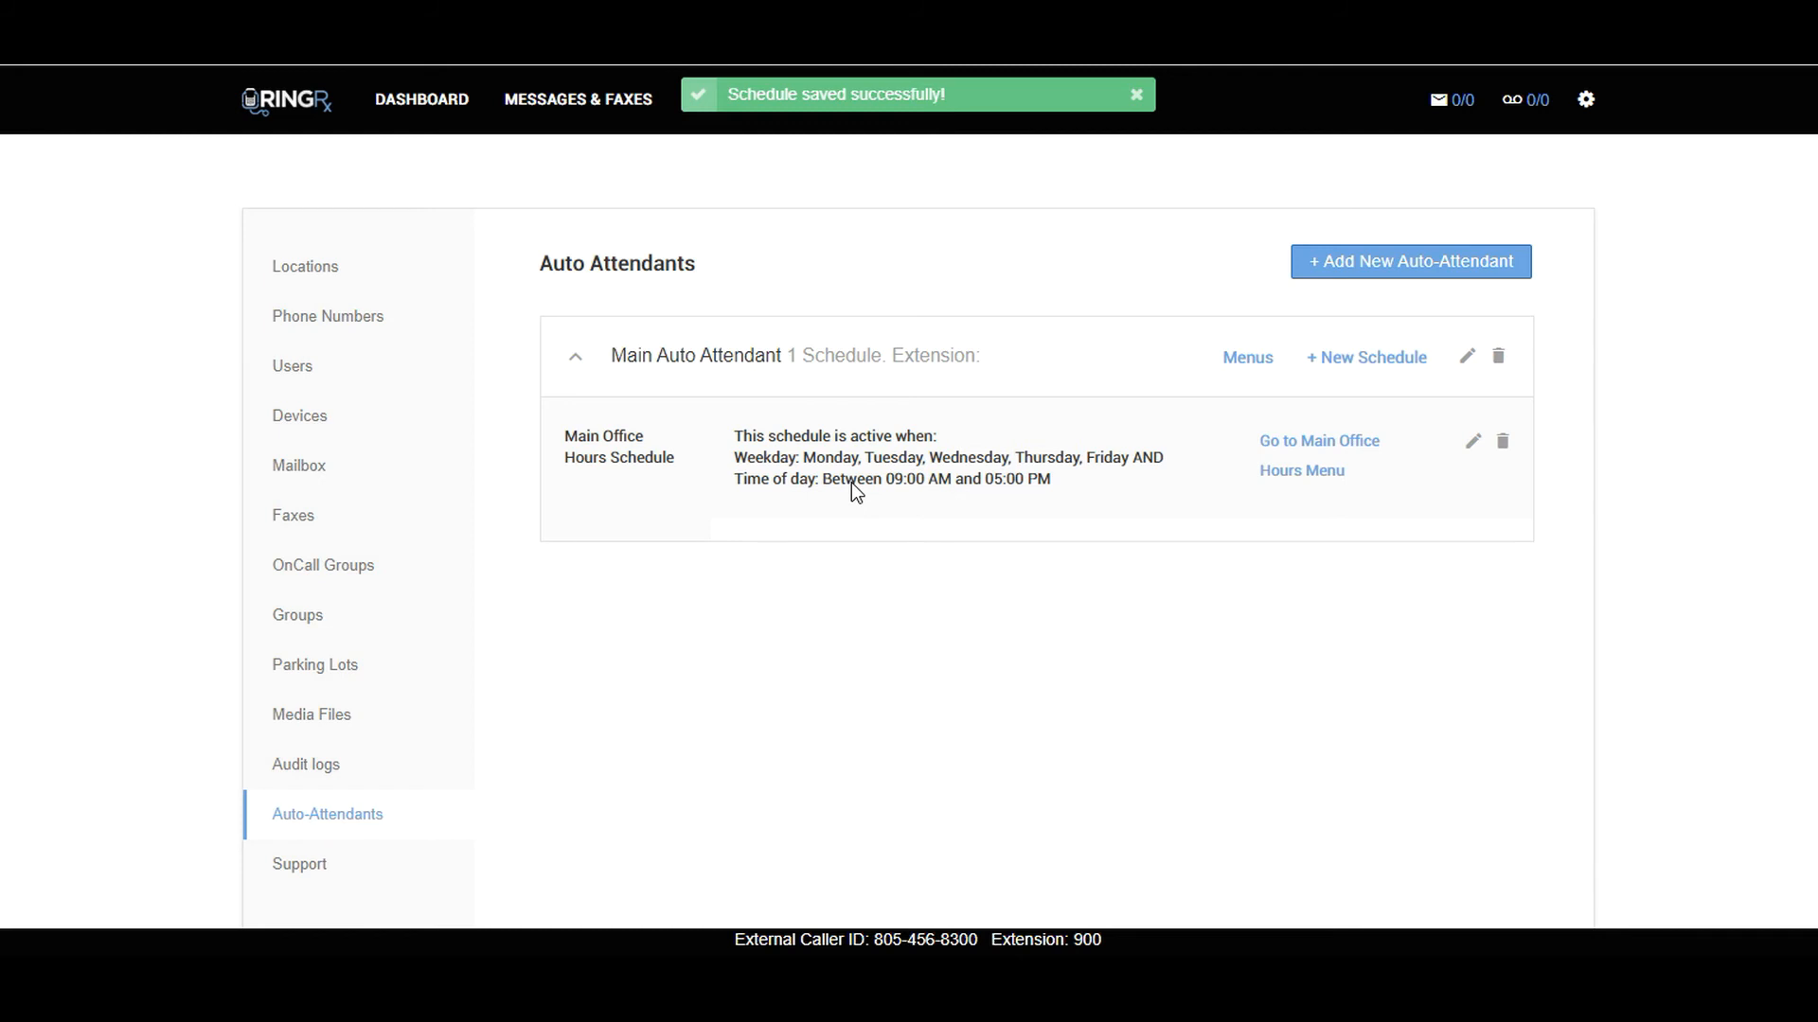
click(1345, 369)
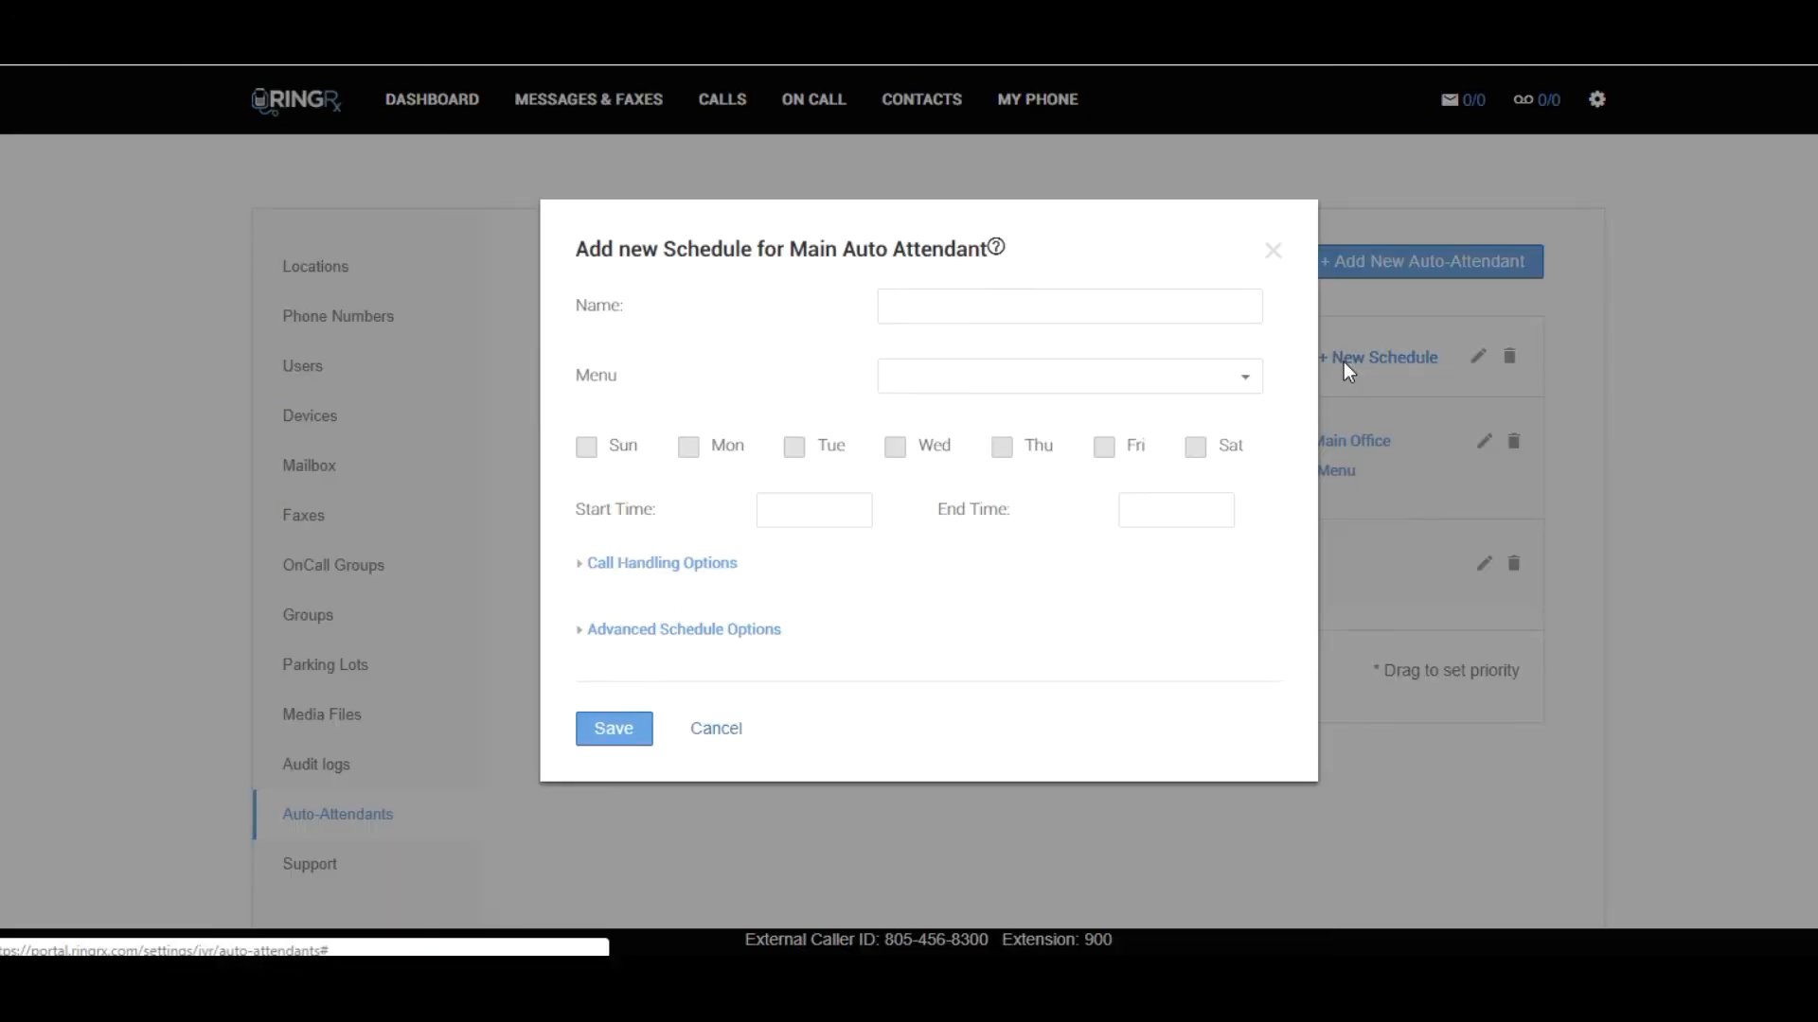
click(1149, 309)
text(M)
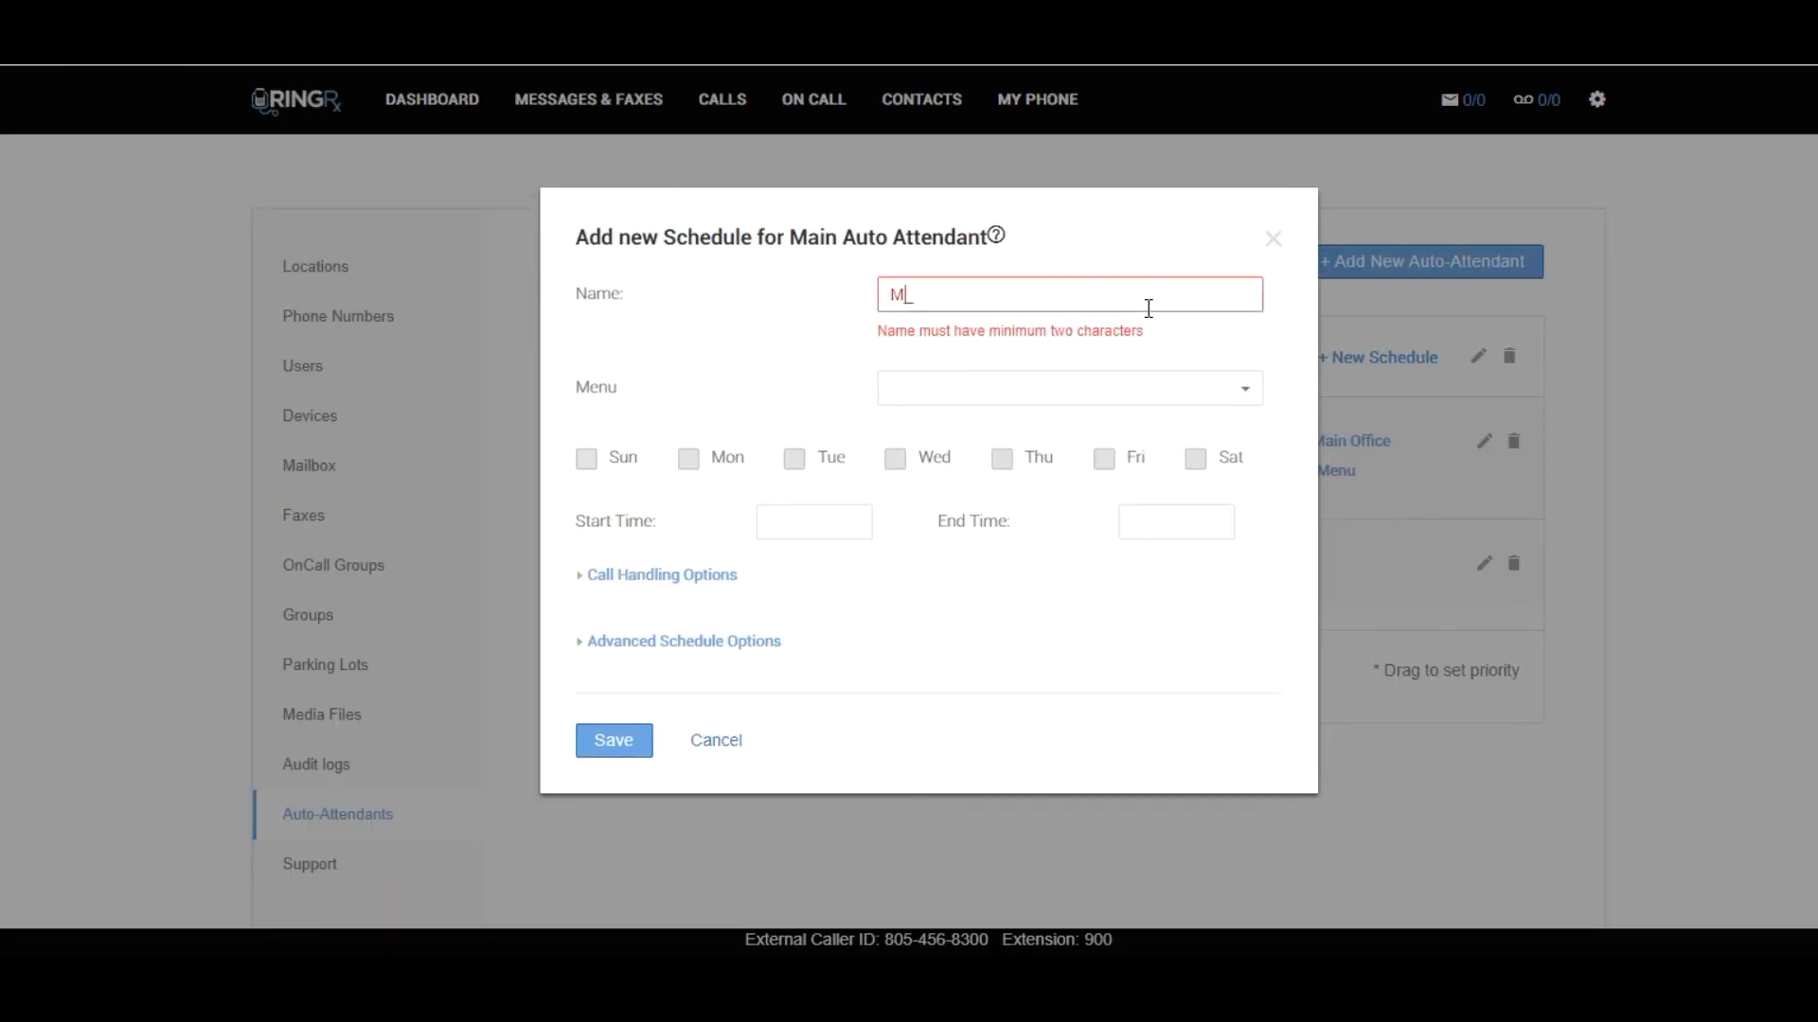
text(ain after hour)
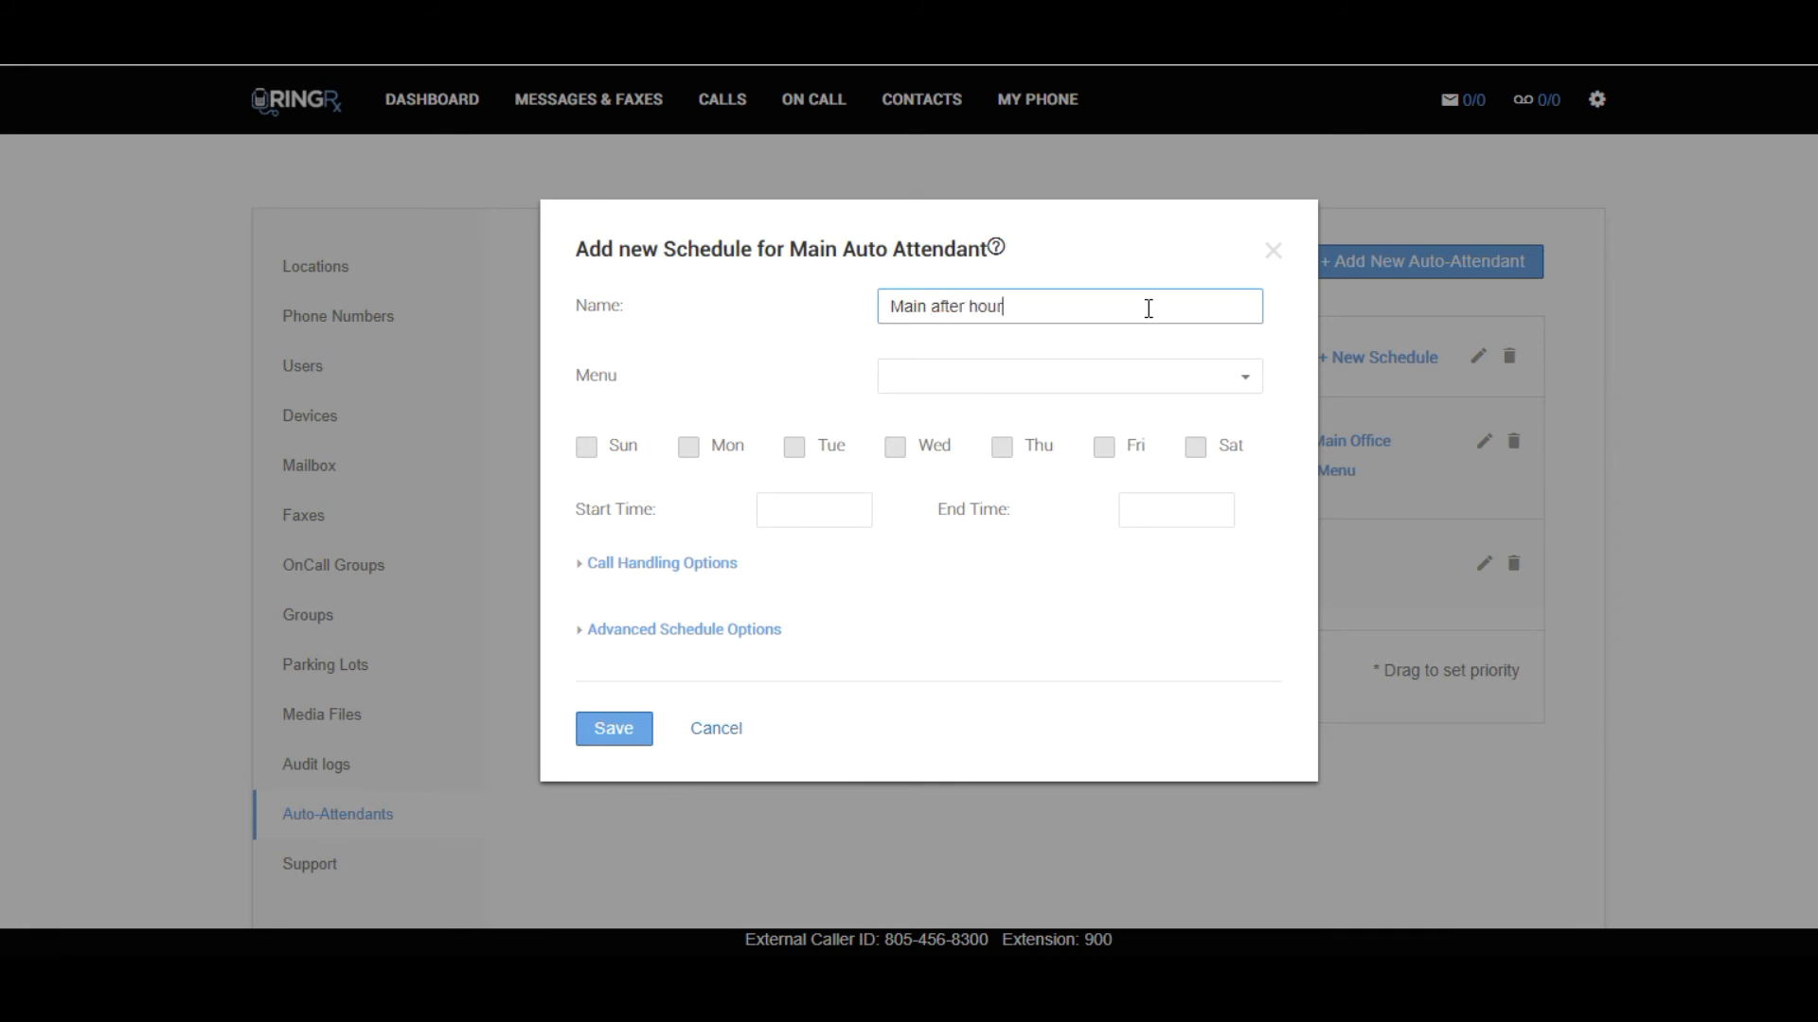
text(s schedule)
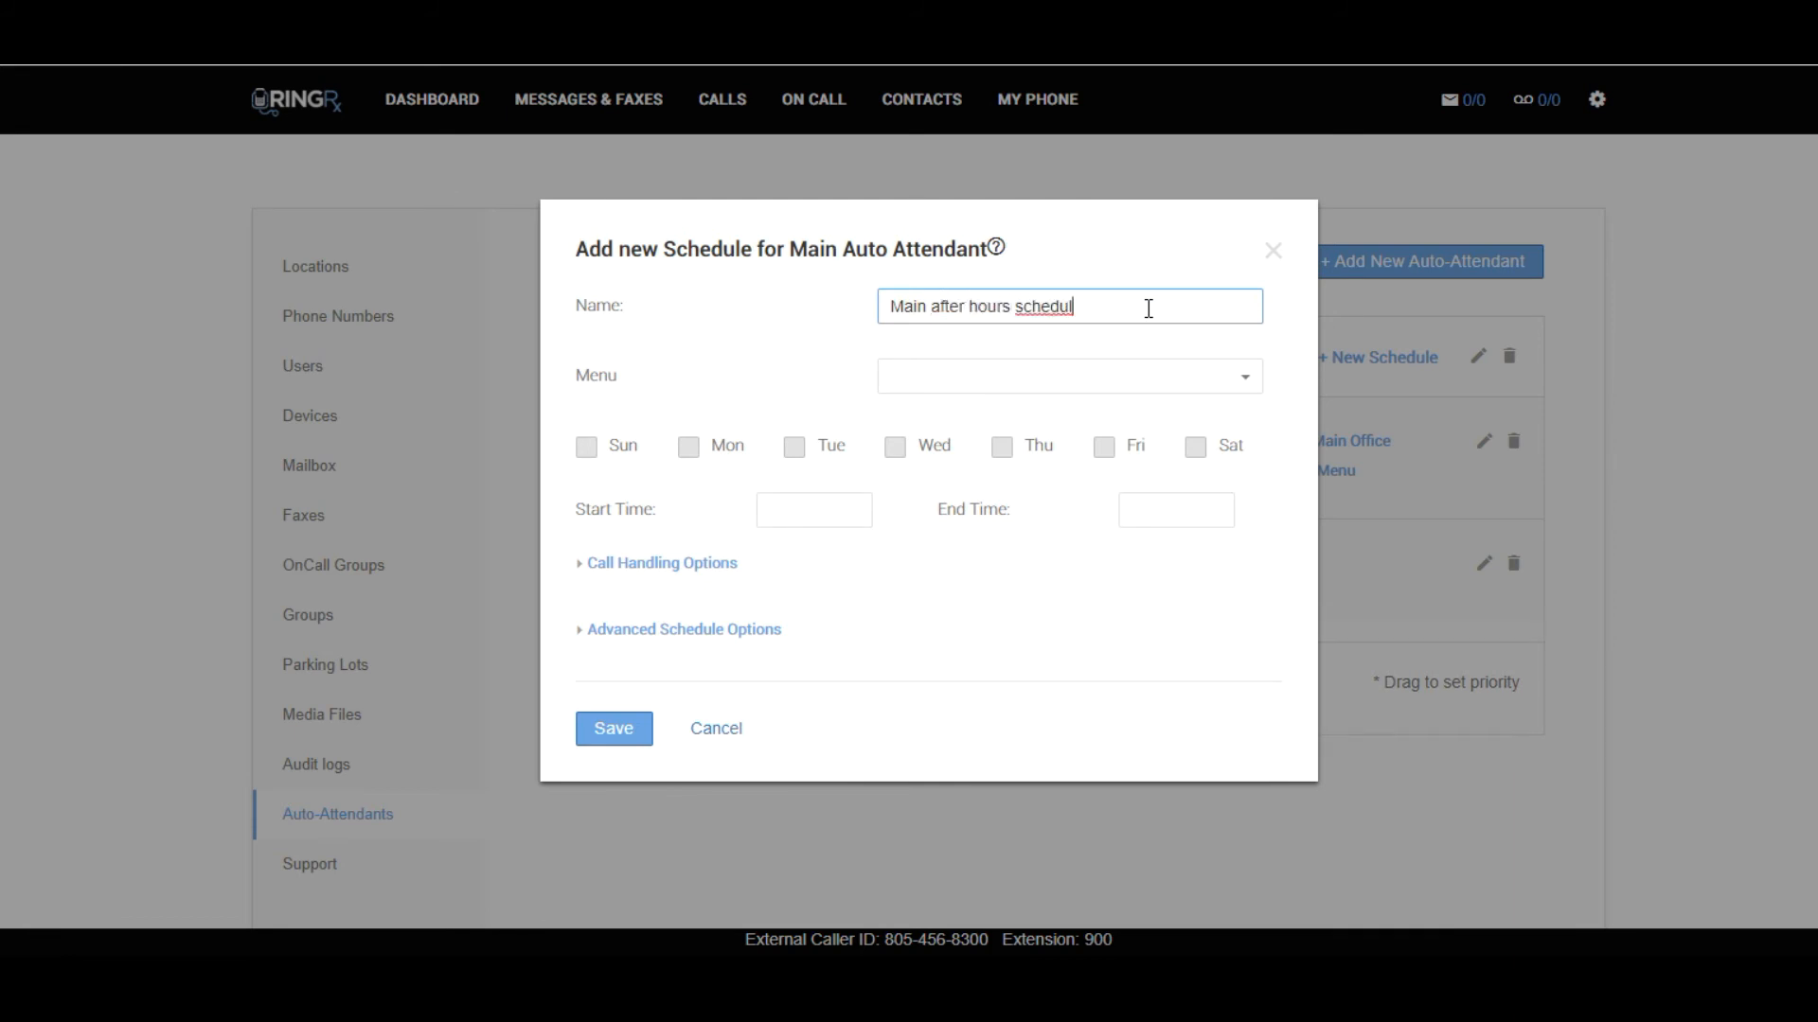
click(1119, 391)
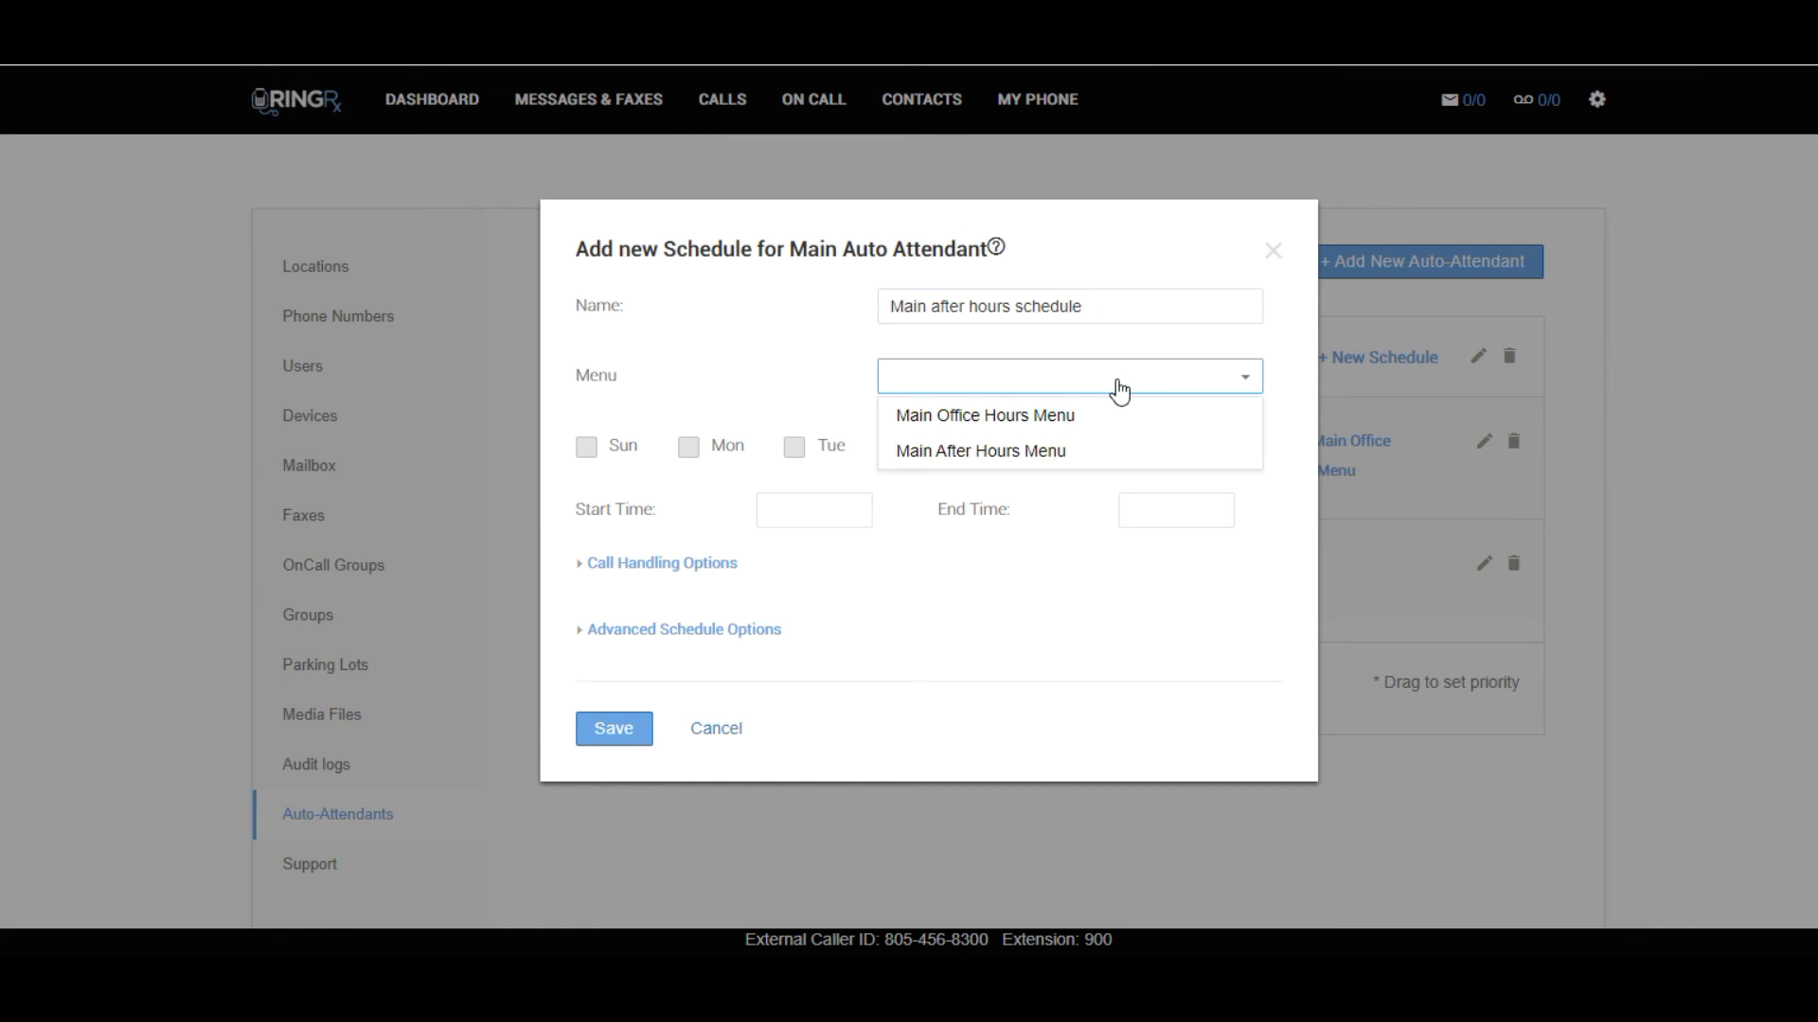
click(1060, 448)
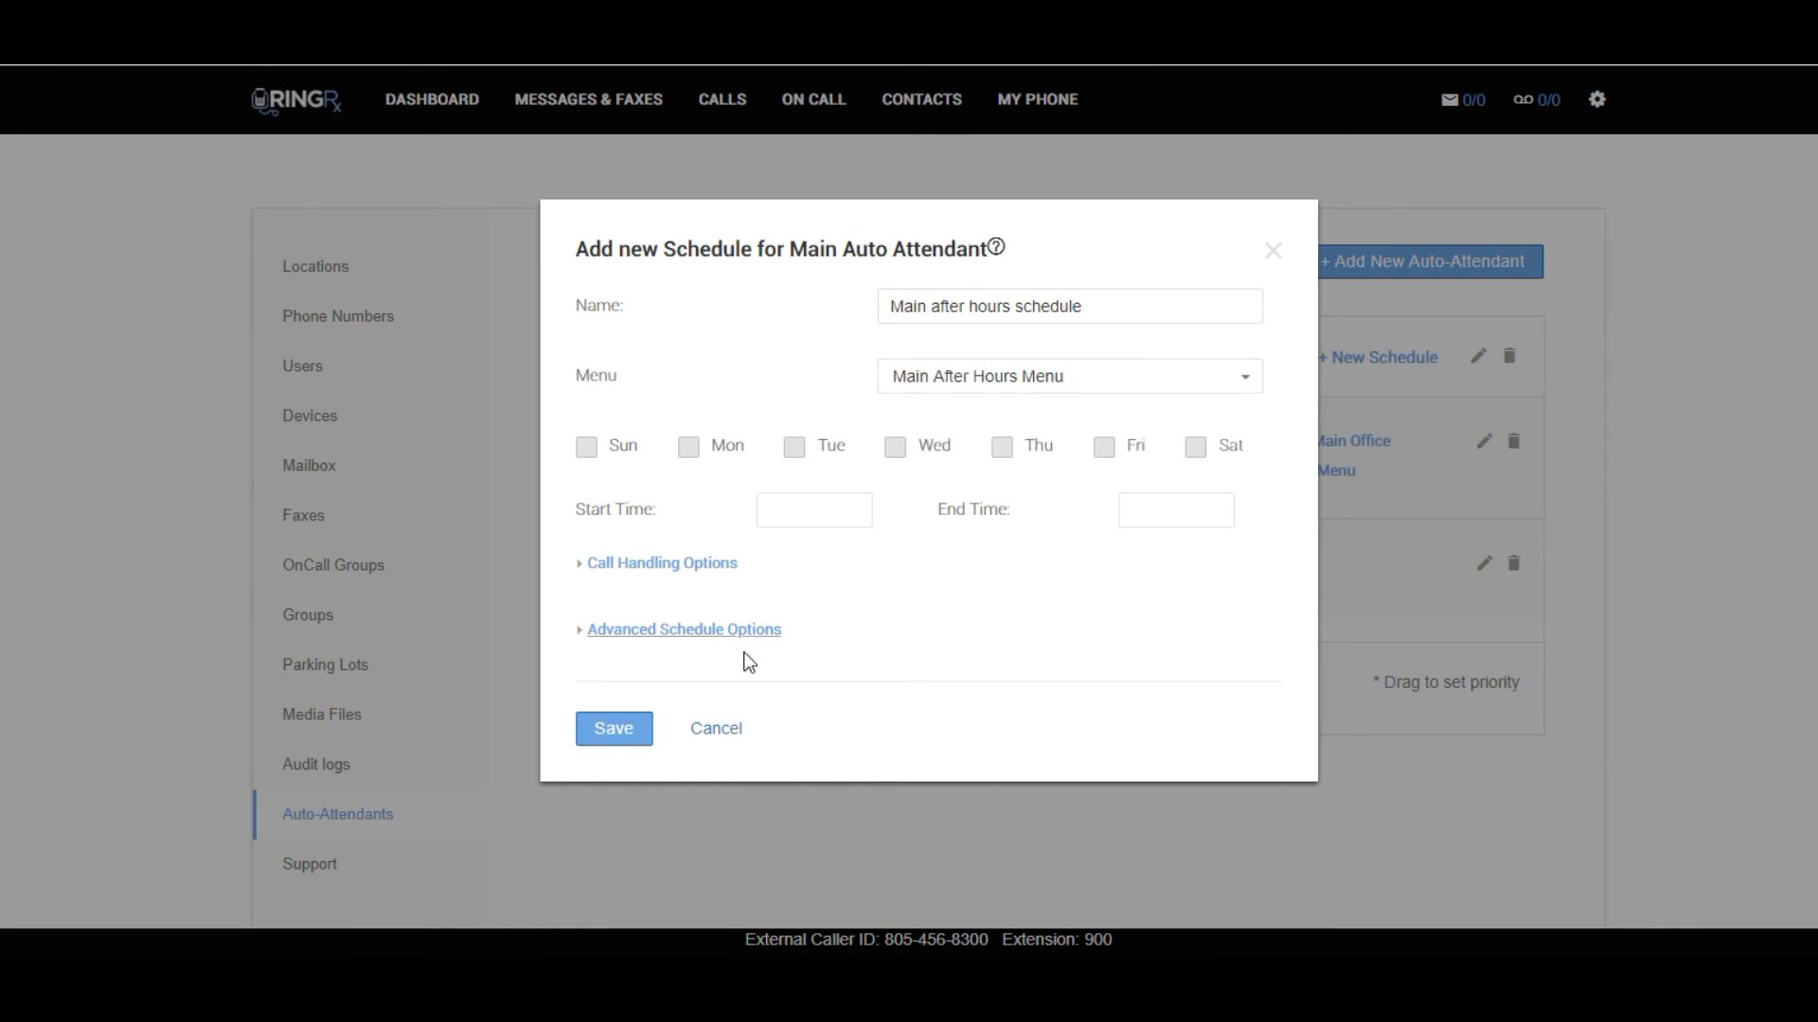
click(618, 730)
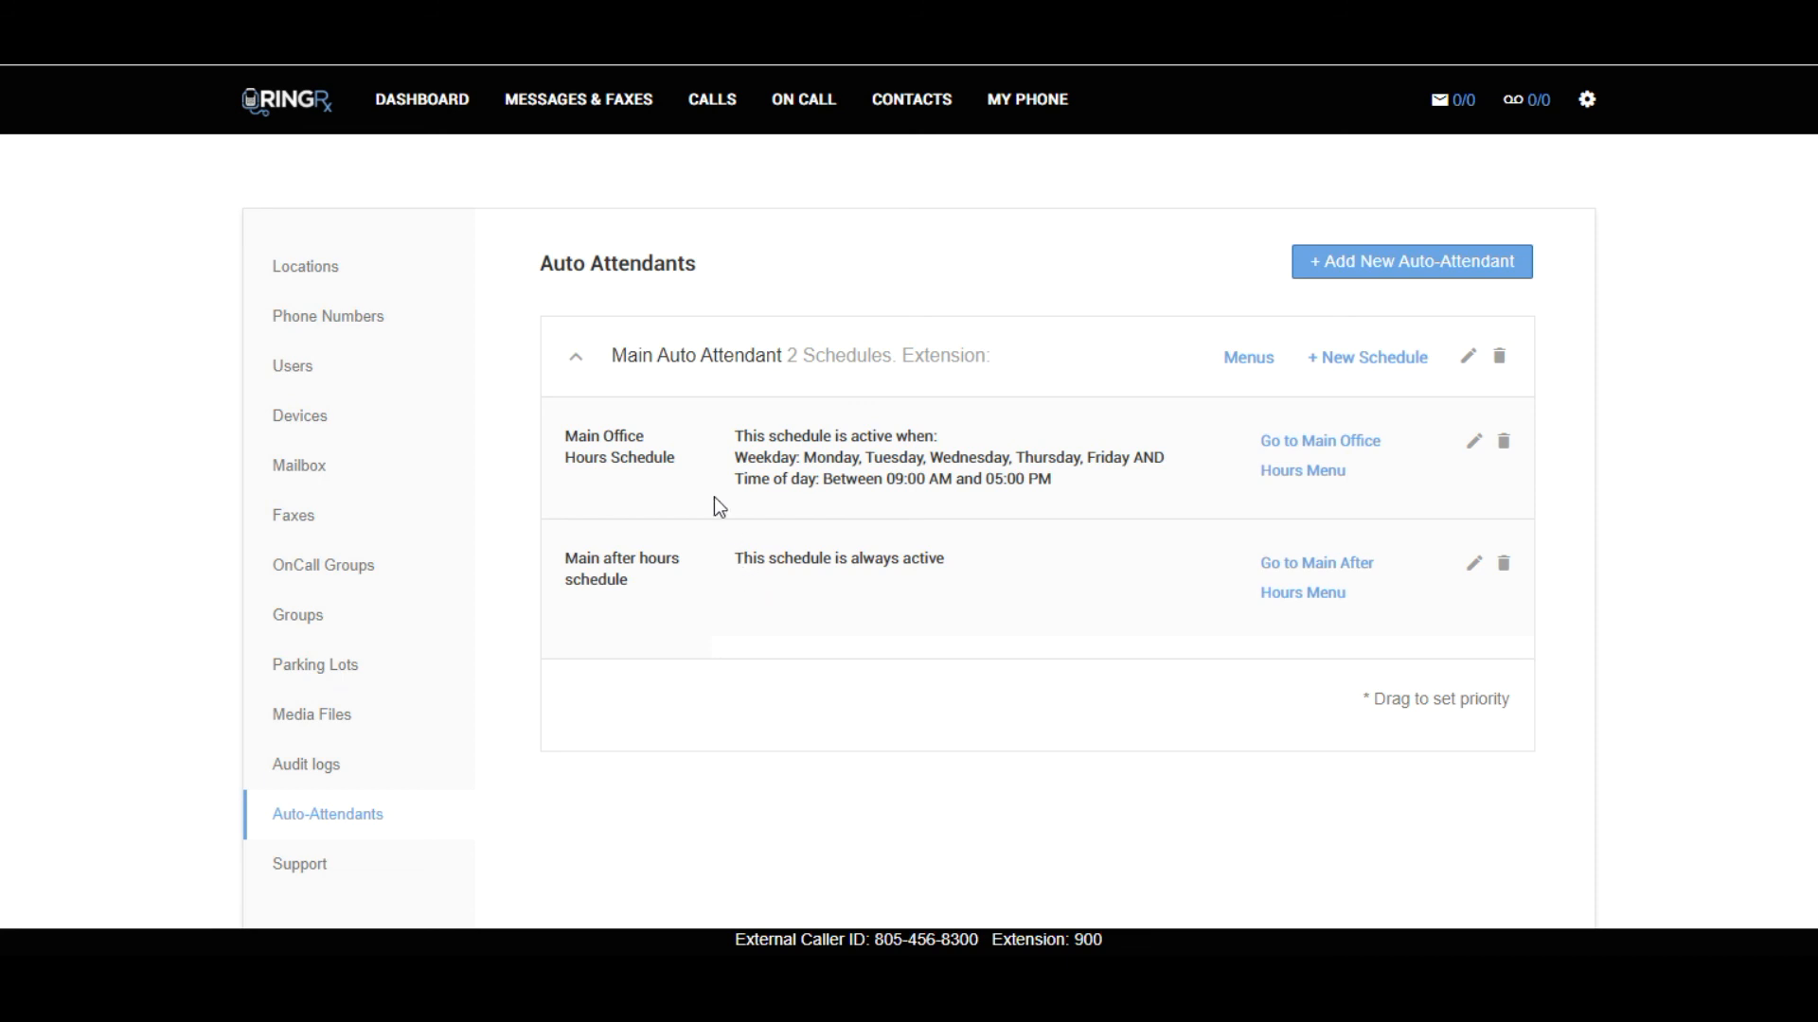
Assign the extension Ivr - Main Auto Attendant 2000 to the listed phone number and save it.
click(708, 386)
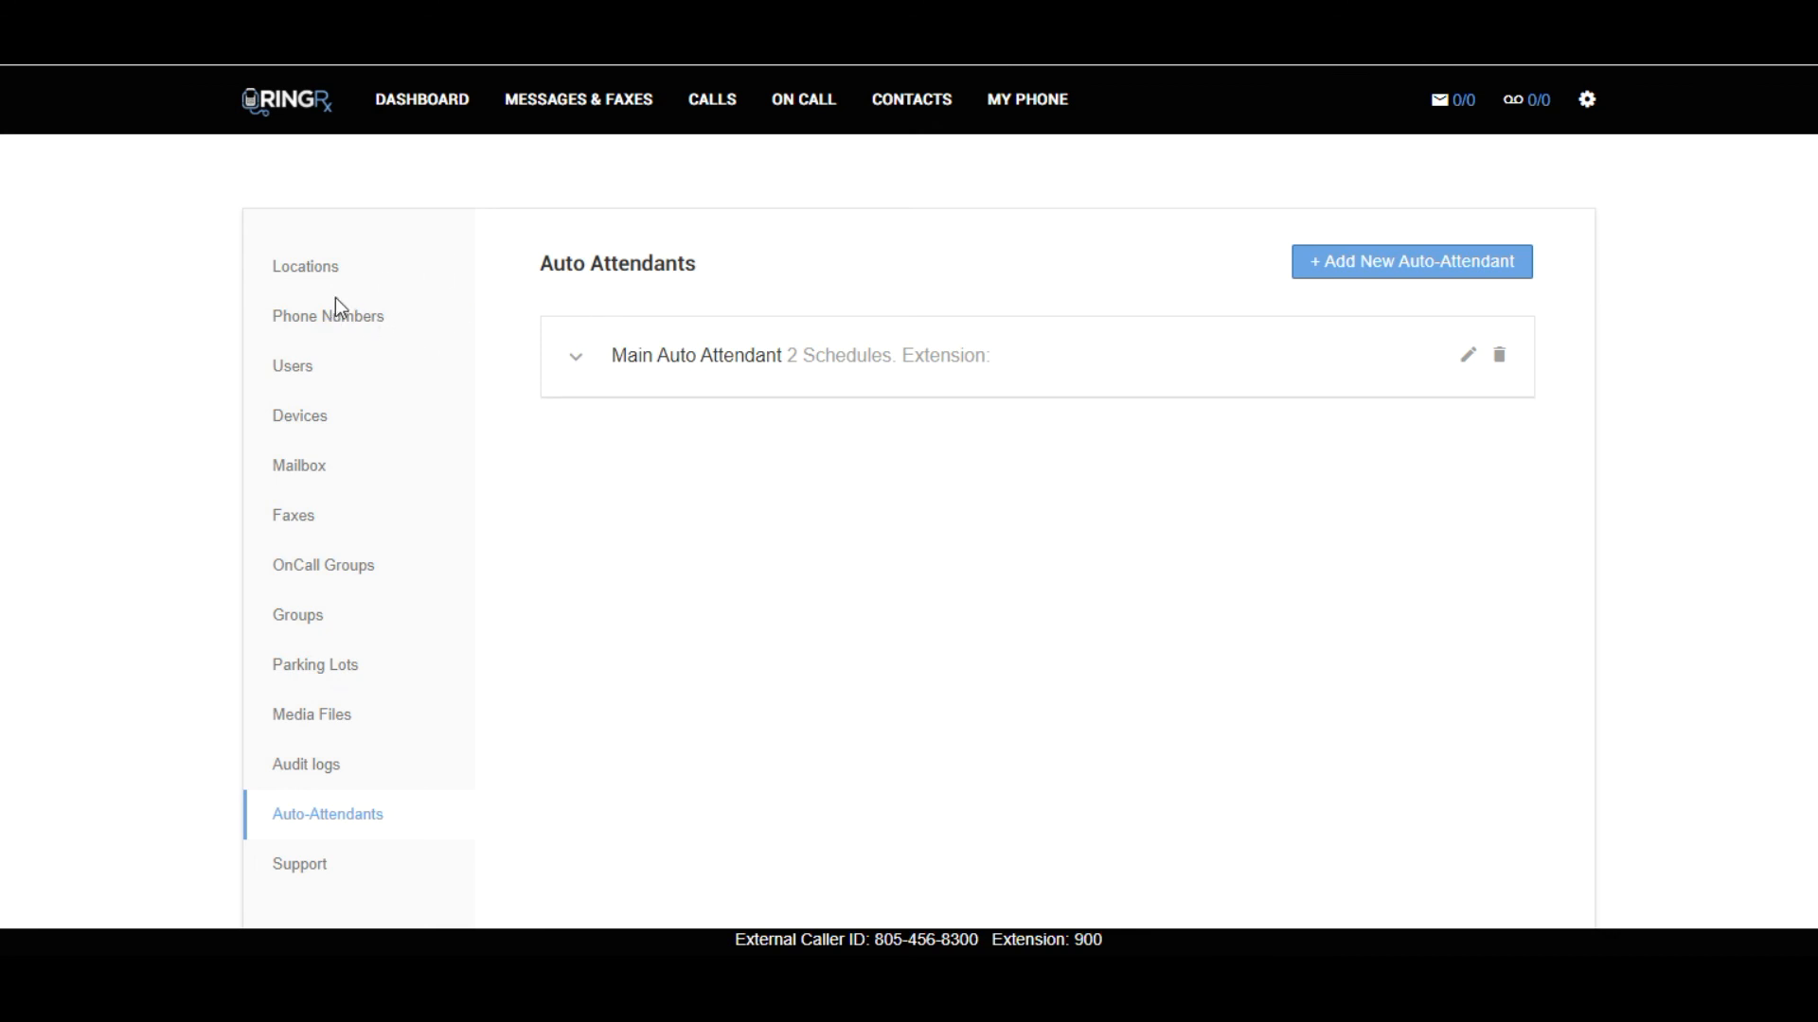
click(310, 319)
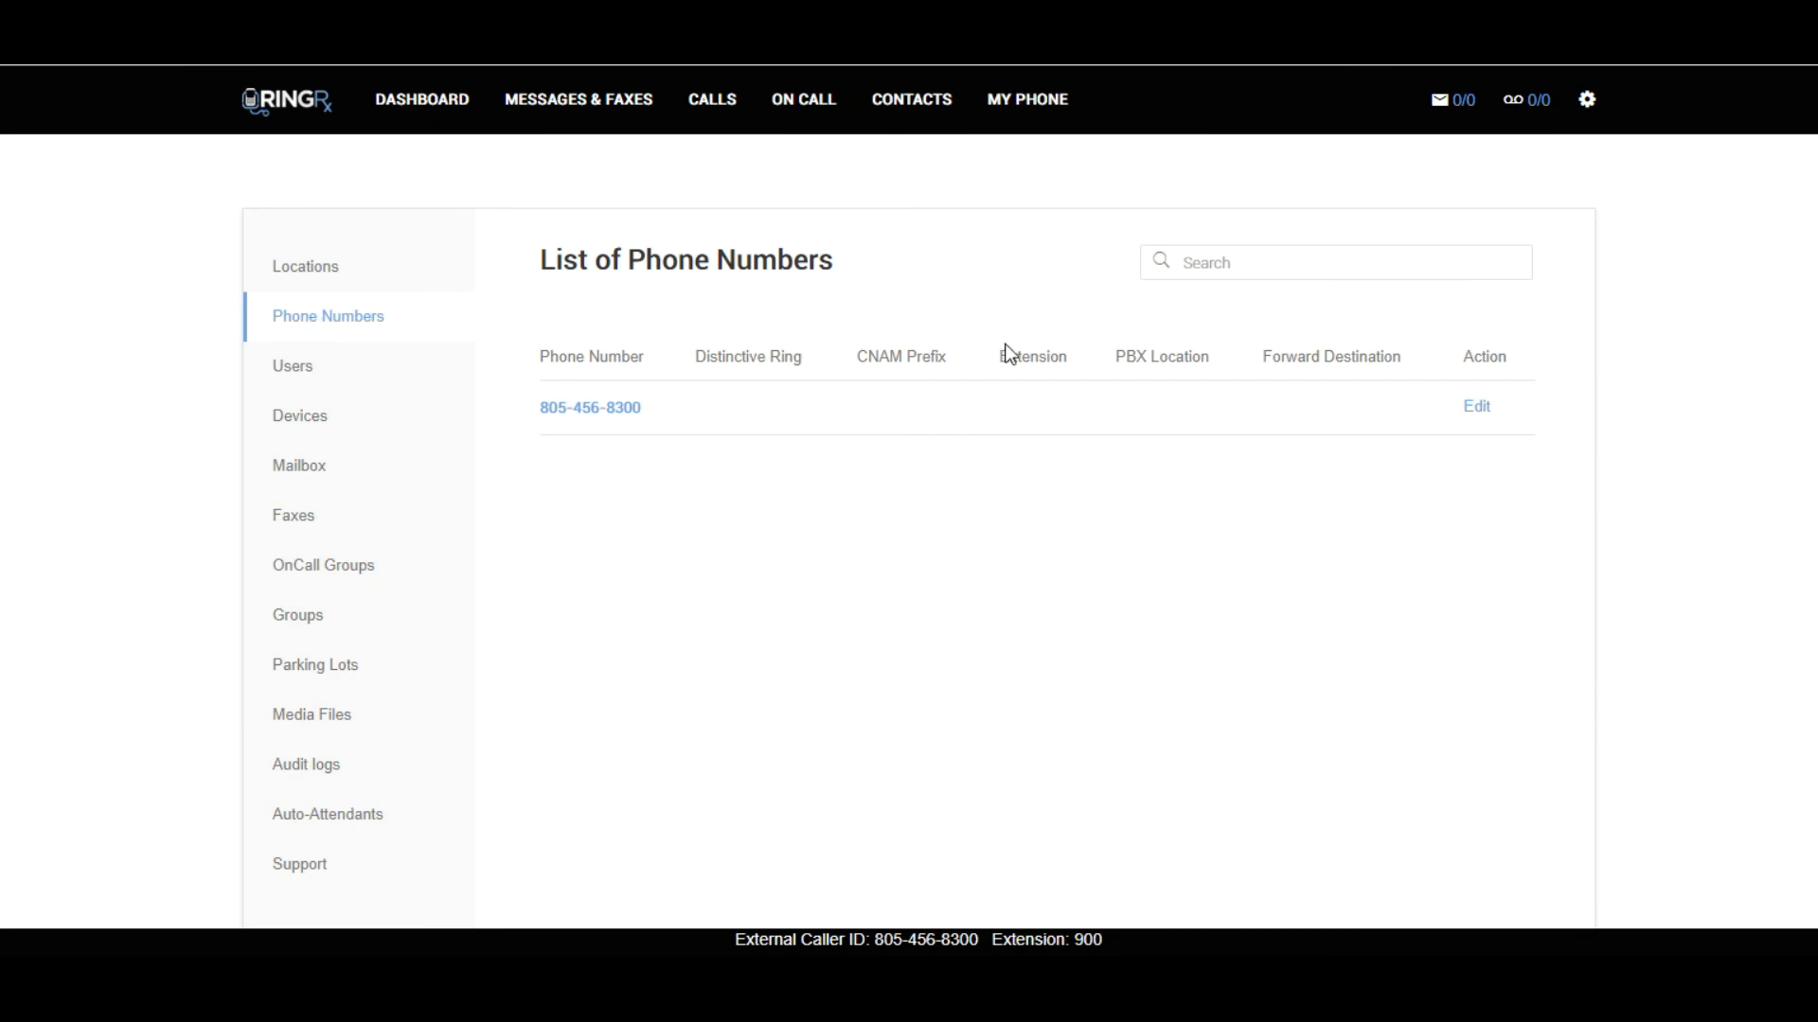
click(1477, 416)
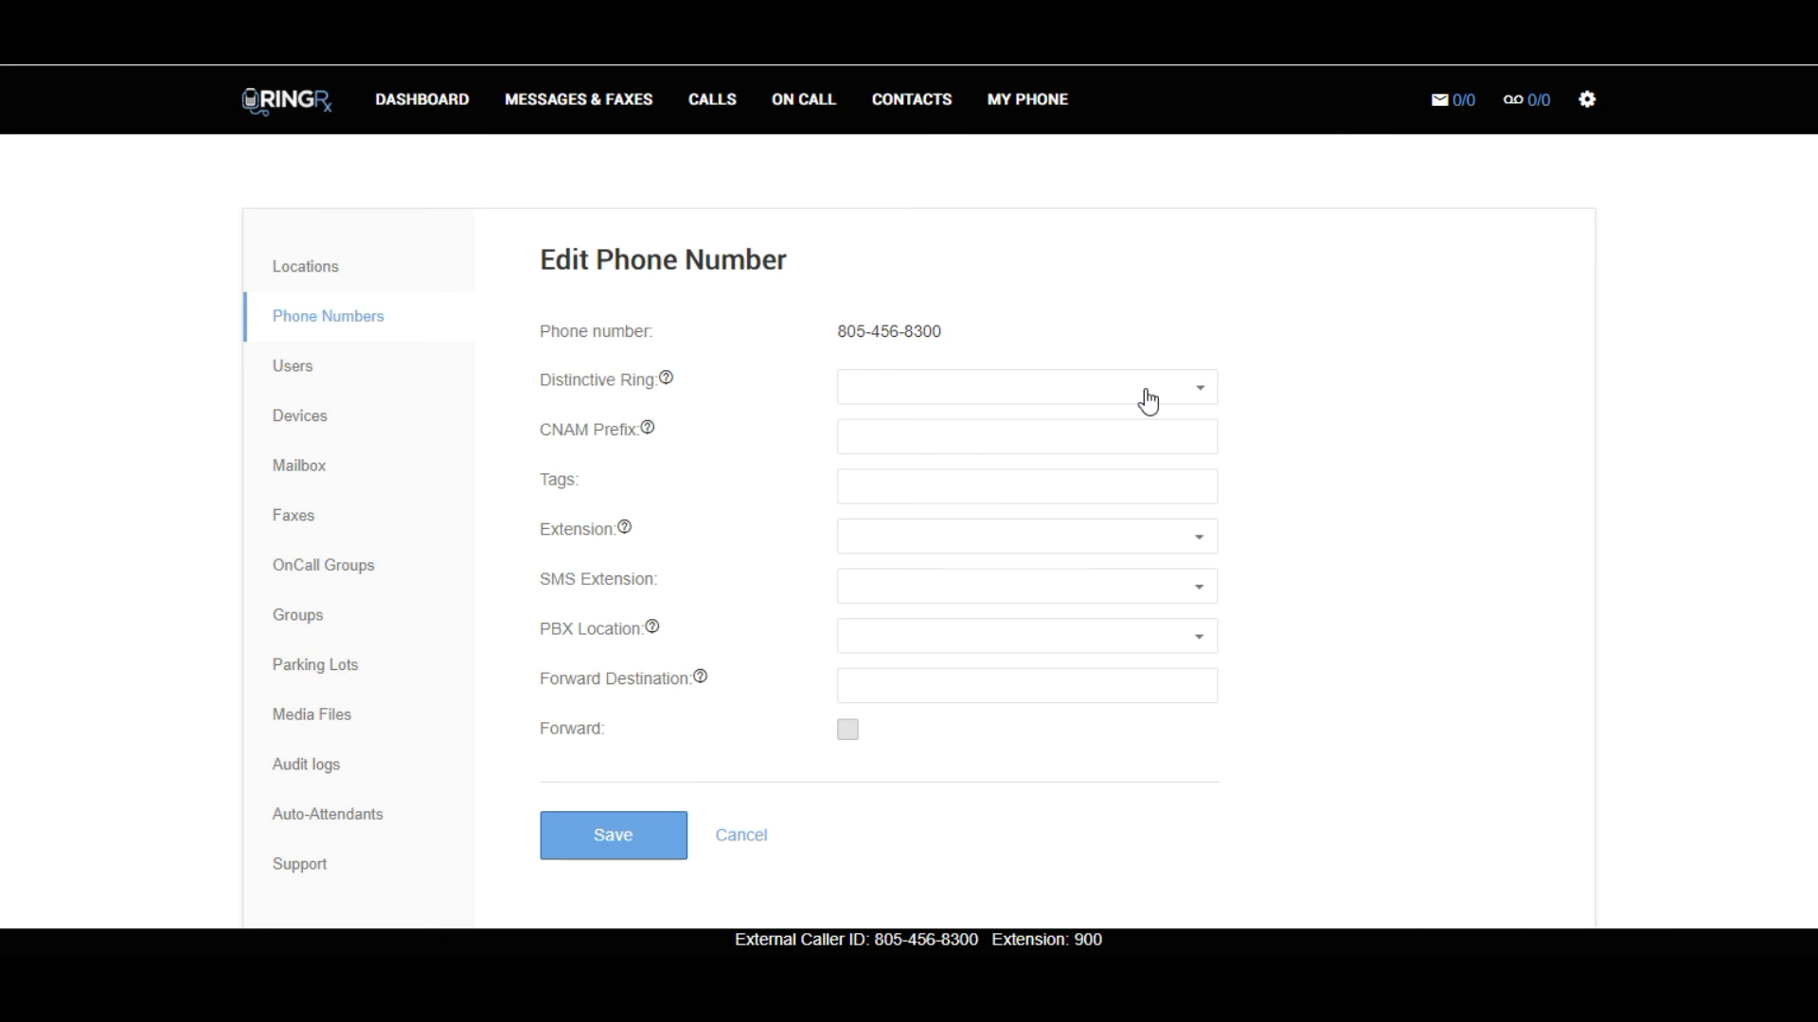
click(999, 540)
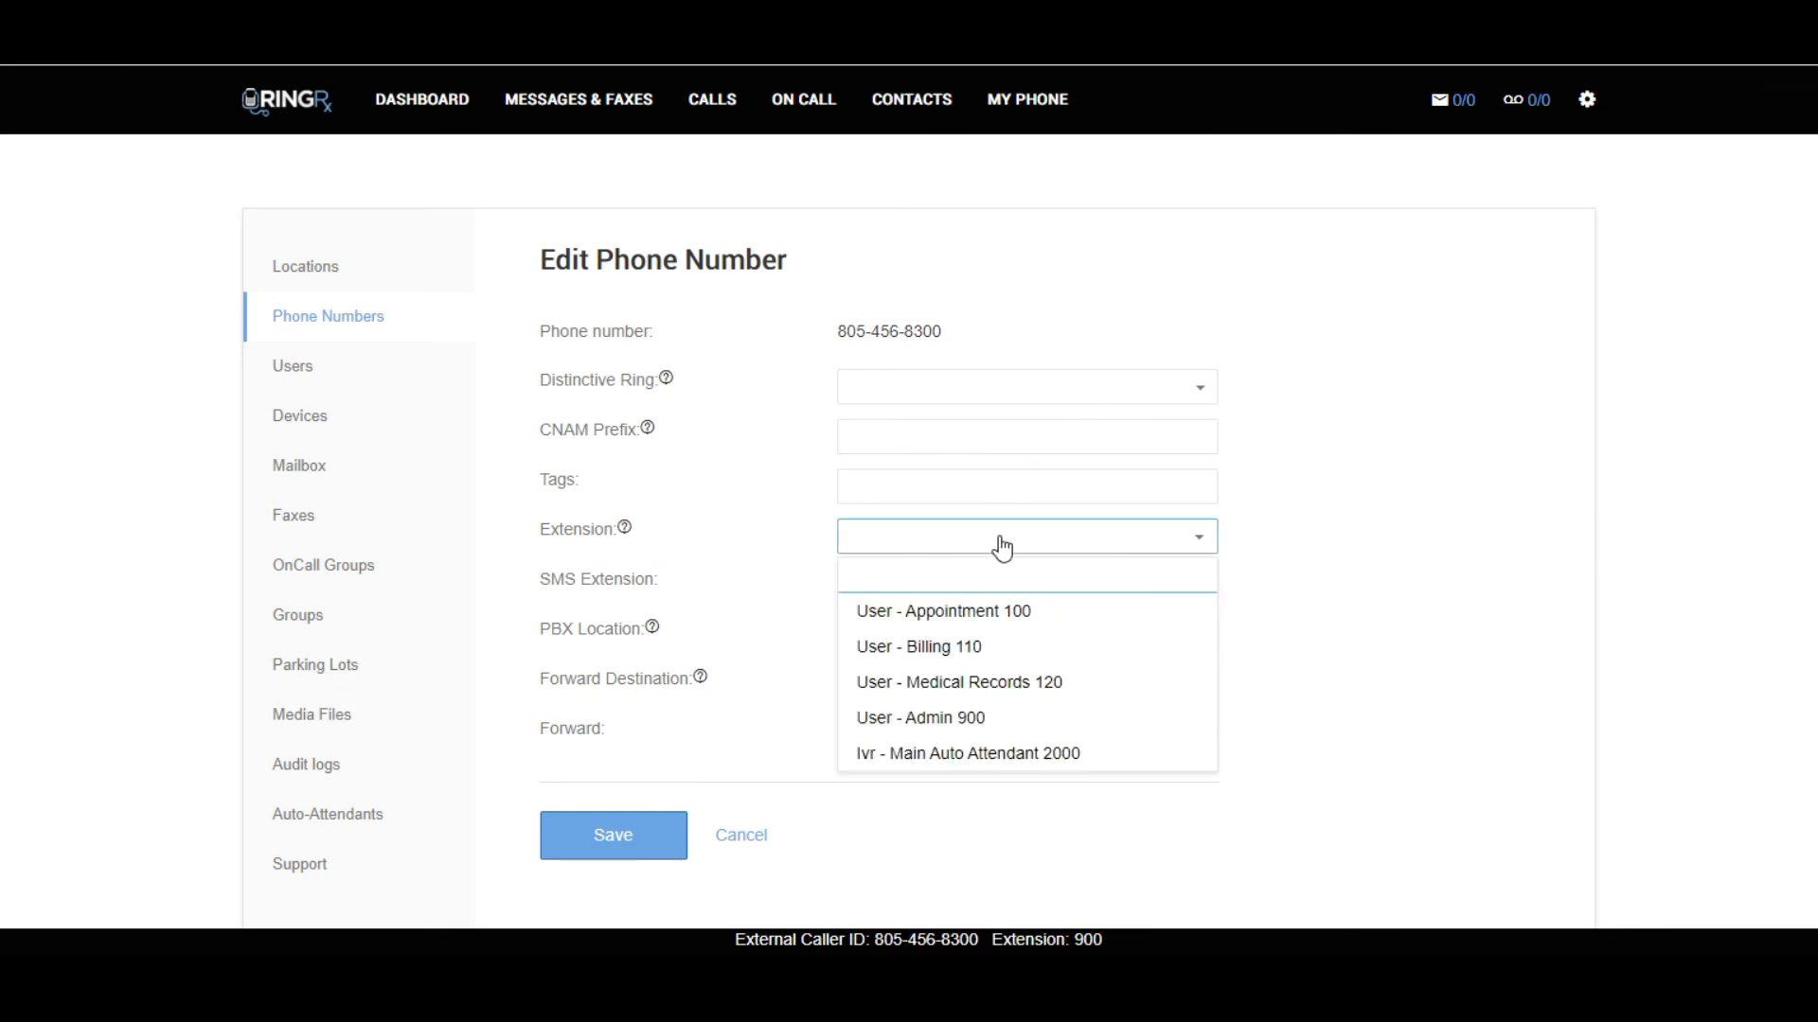
click(1000, 755)
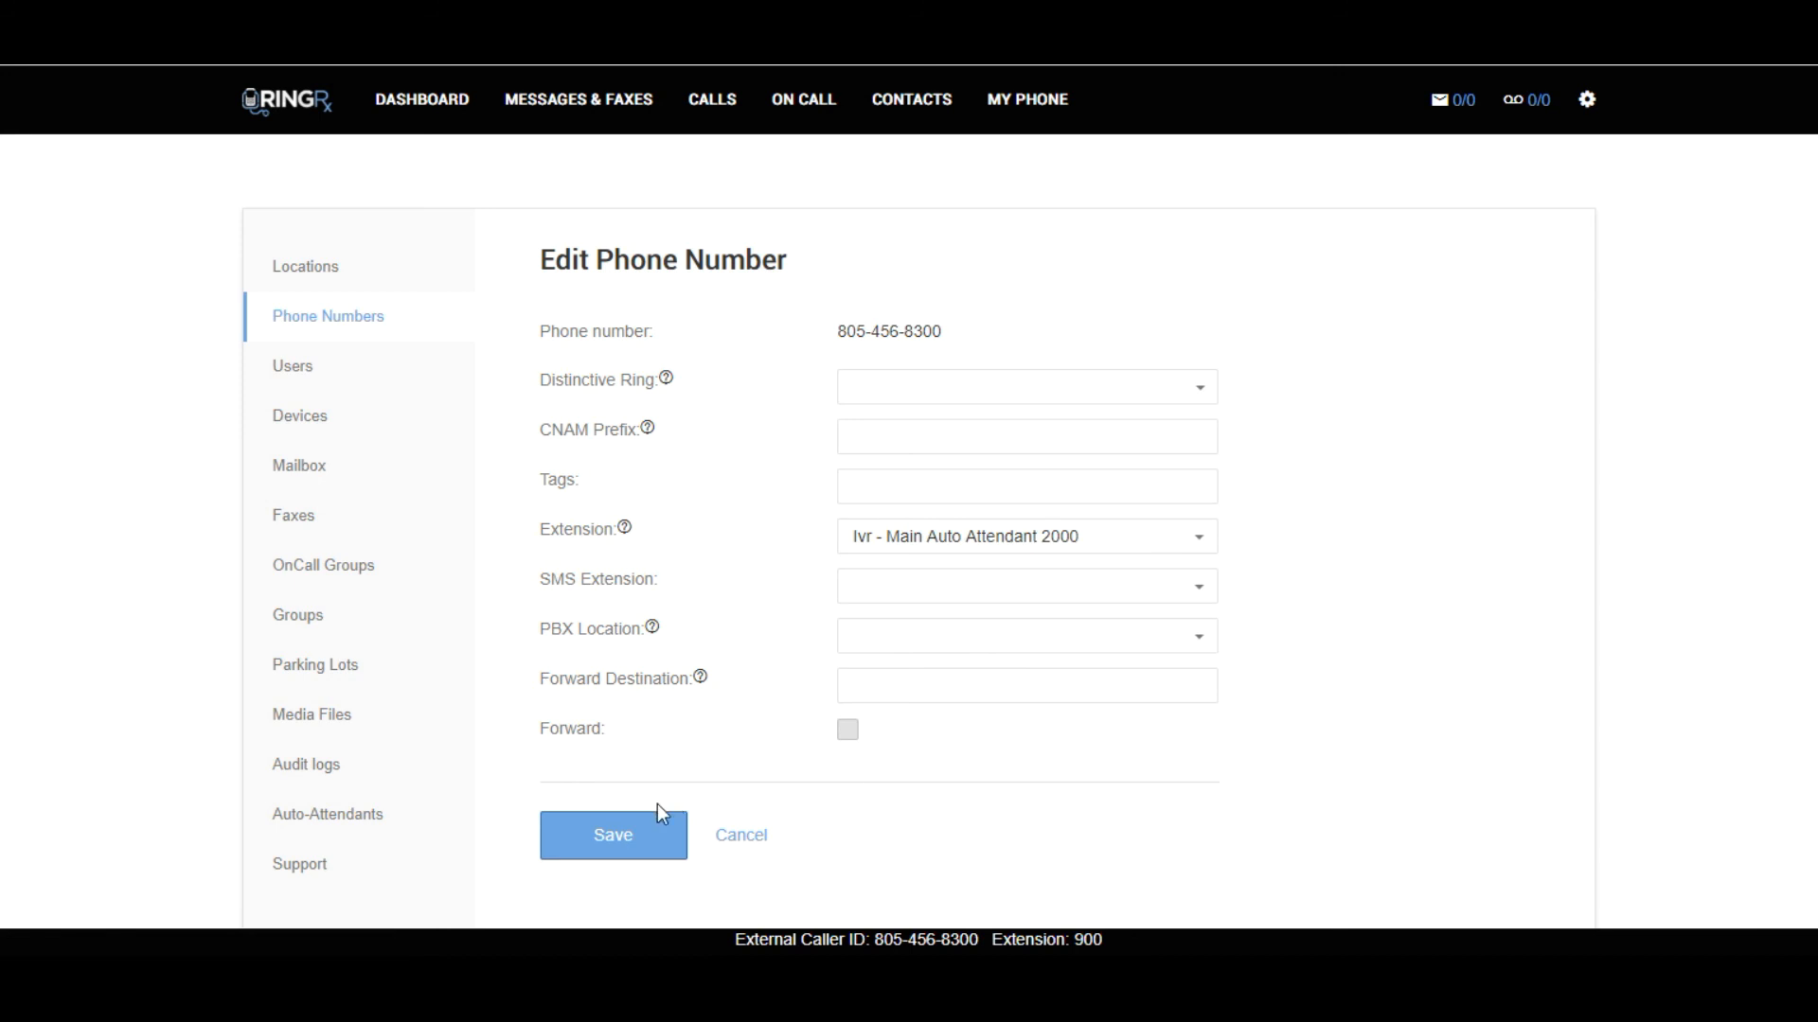
click(614, 847)
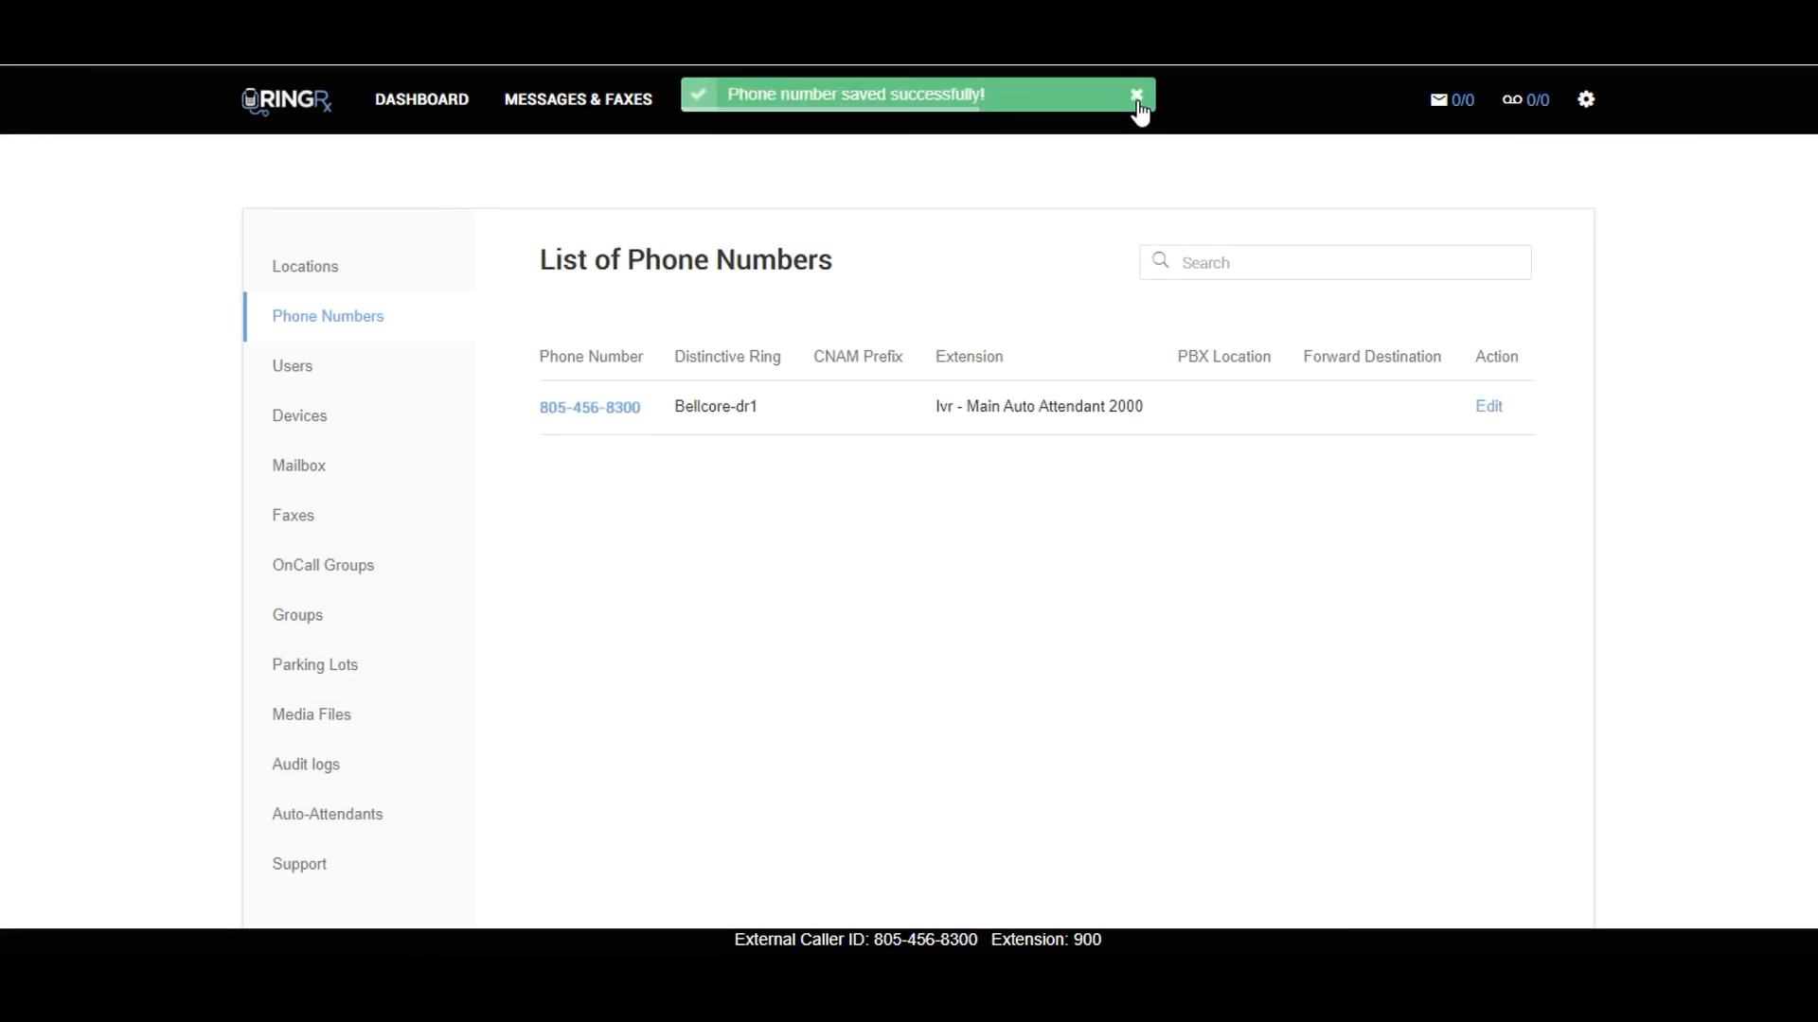